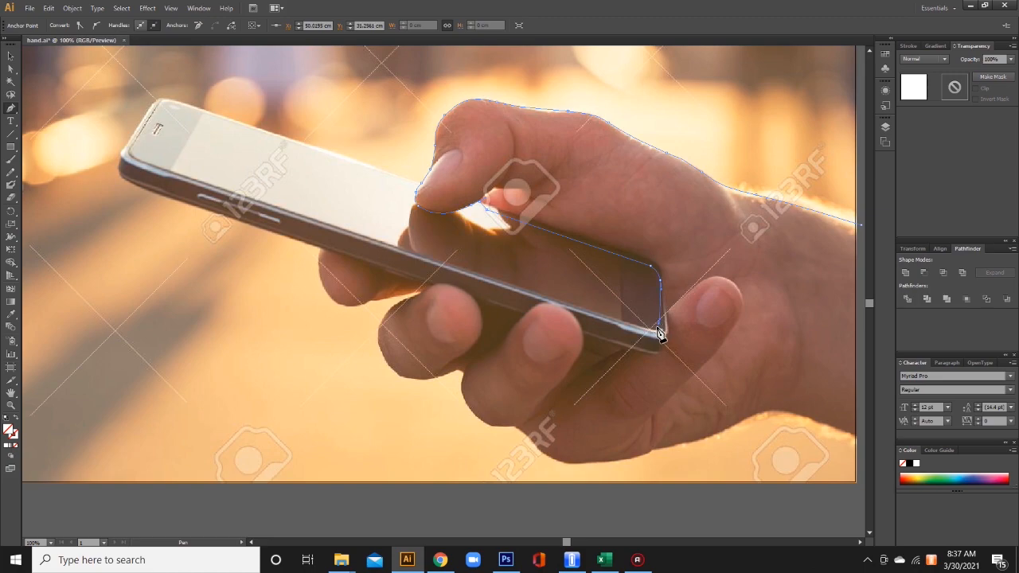
# Step: Continue the hand outline with the Pen tool around the phone's near corner, along its underside and around the index fingertip
pyautogui.moveTo(662, 330); pyautogui.dragTo(630, 344)
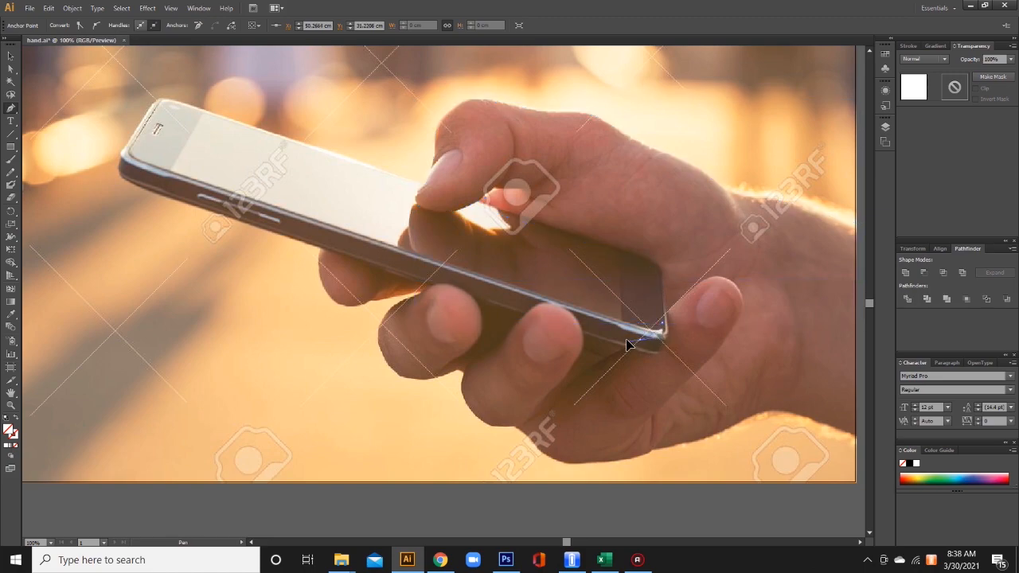
pyautogui.click(345, 242)
pyautogui.click(316, 253)
pyautogui.click(359, 305)
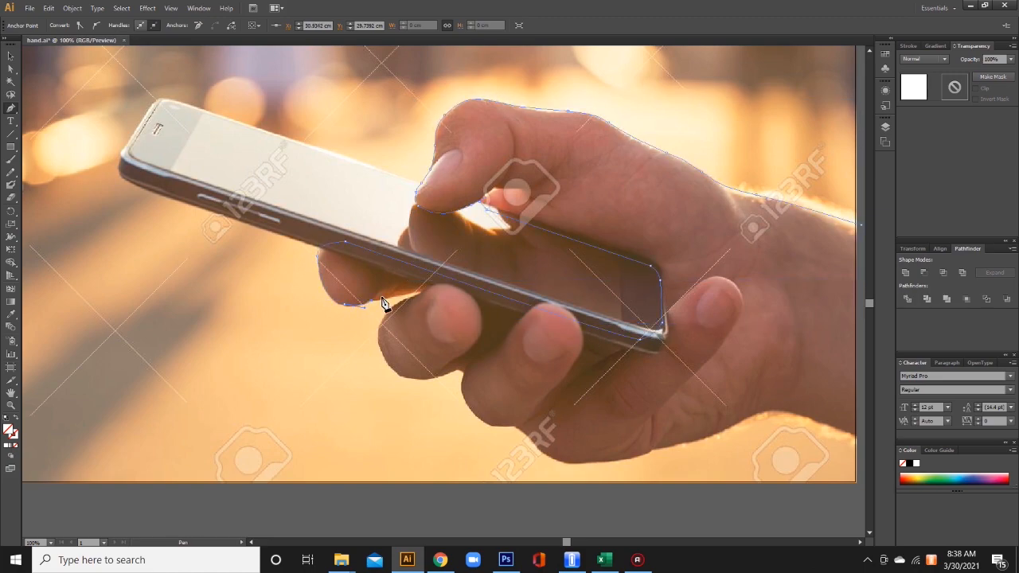
pyautogui.click(415, 293)
# Step: Extend the hand outline around the middle and ring fingers and along the bottom of the palm
pyautogui.click(375, 335)
pyautogui.moveTo(394, 373); pyautogui.dragTo(416, 384)
pyautogui.moveTo(435, 377); pyautogui.dragTo(444, 373)
pyautogui.click(464, 373)
pyautogui.moveTo(485, 422); pyautogui.dragTo(520, 430)
pyautogui.hotkey('ctrl', 'z')
pyautogui.moveTo(563, 460); pyautogui.dragTo(575, 463)
pyautogui.moveTo(617, 459); pyautogui.dragTo(643, 454)
pyautogui.hotkey('ctrl', 'z')
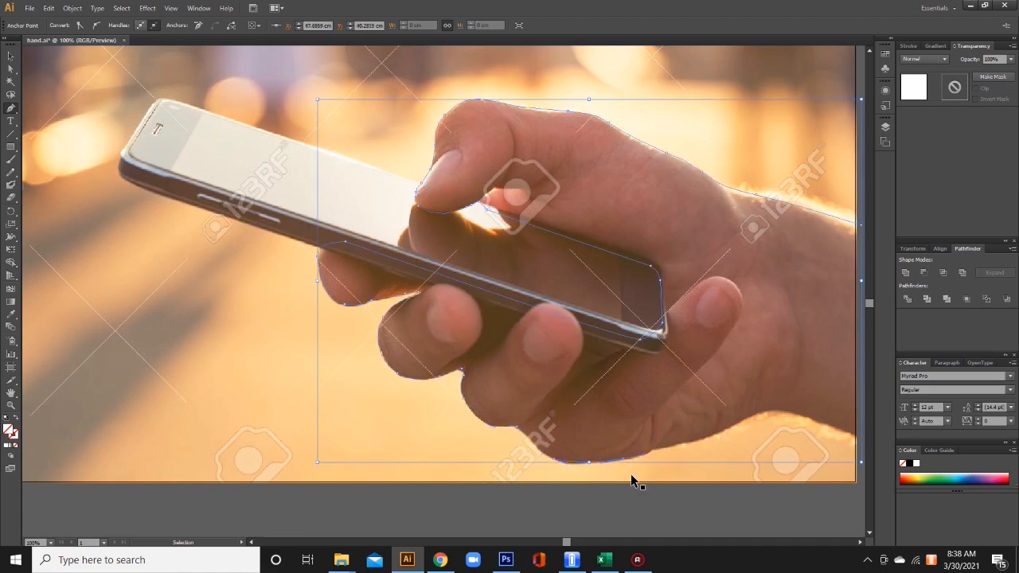
pyautogui.moveTo(582, 462); pyautogui.dragTo(589, 461)
# Step: Continue the outline along the underside of the wrist, extend it beyond the photo's edge and close the hand path
pyautogui.moveTo(641, 458); pyautogui.dragTo(479, 381)
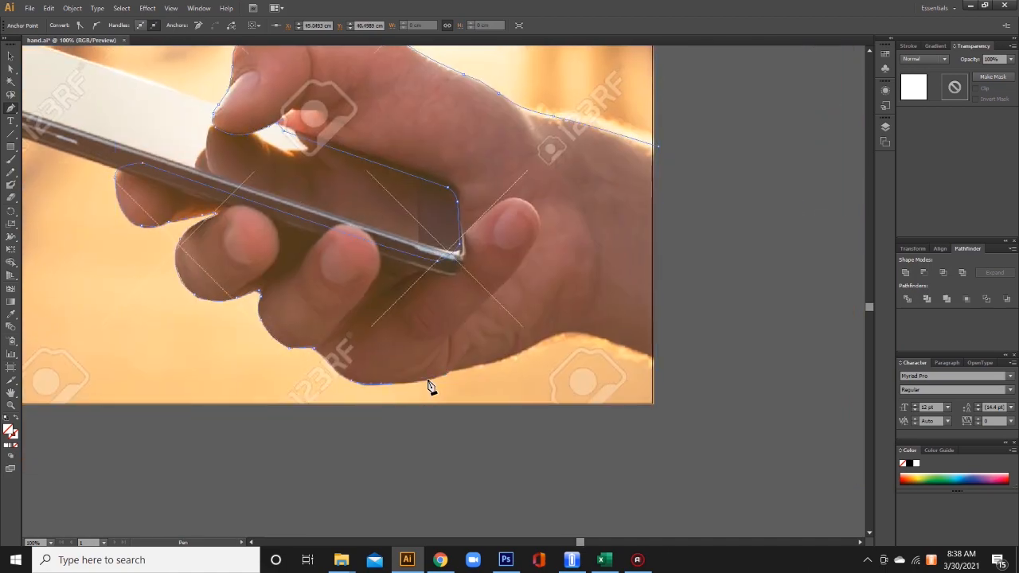
pyautogui.click(578, 334)
pyautogui.click(653, 359)
pyautogui.click(823, 197)
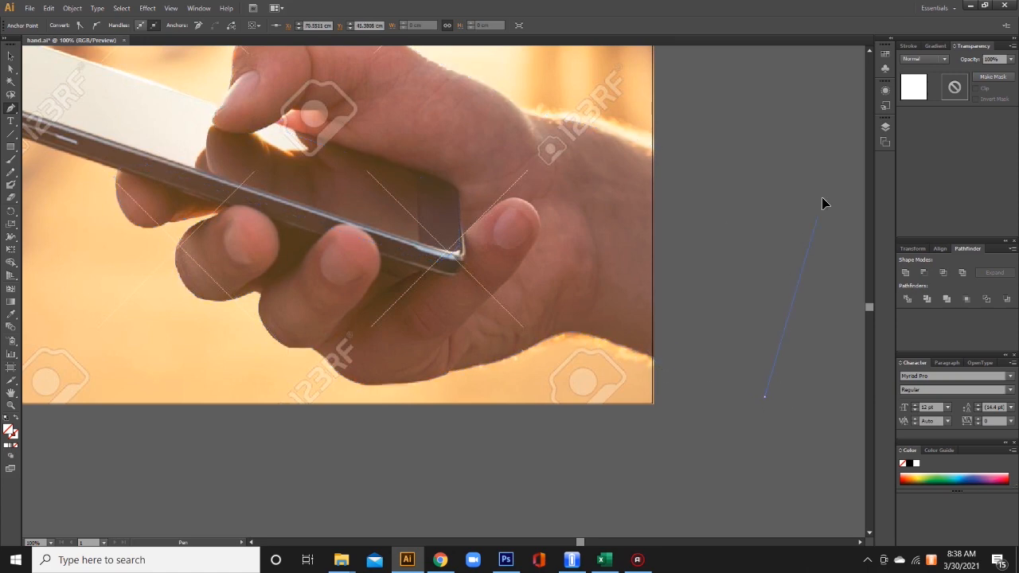
pyautogui.click(828, 181)
pyautogui.click(657, 146)
# Step: Try fill colours FFC77D and DB9B4F on the hand shape
pyautogui.moveTo(613, 146); pyautogui.dragTo(825, 249)
pyautogui.doubleClick(8, 431)
pyautogui.click(726, 309)
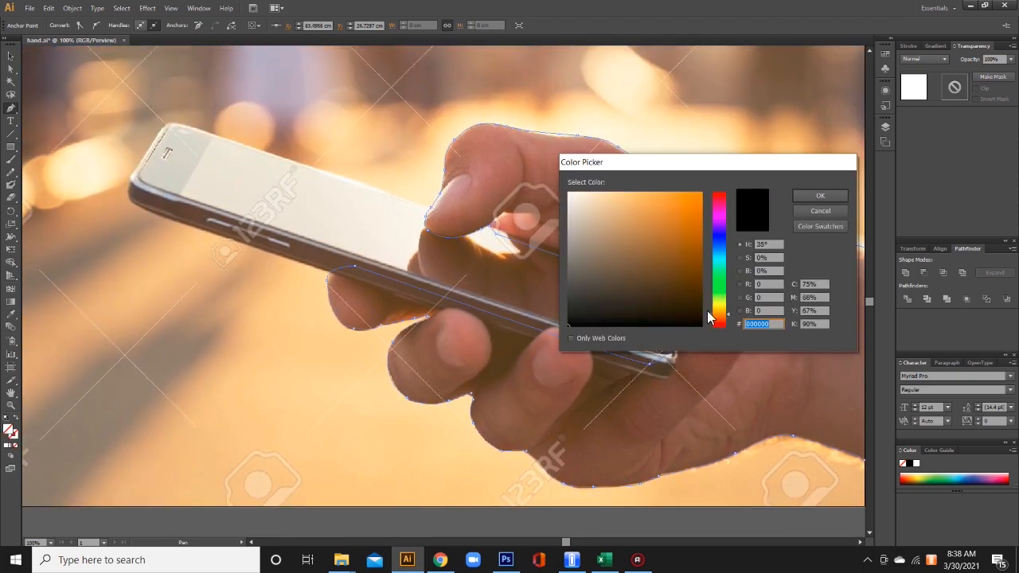
pyautogui.click(613, 193)
pyautogui.click(820, 196)
pyautogui.doubleClick(8, 432)
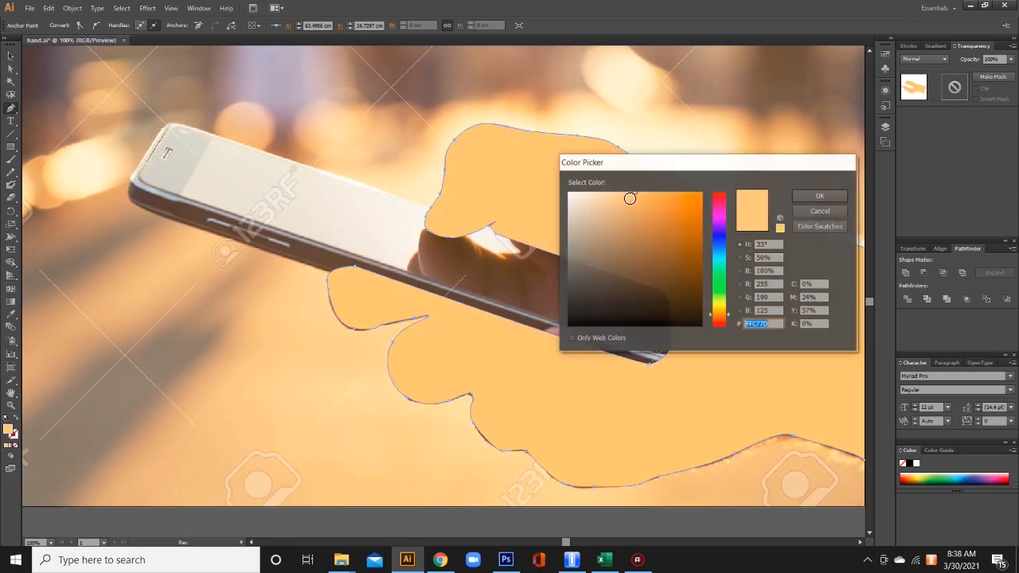
pyautogui.click(651, 212)
pyautogui.click(828, 196)
# Step: Set the hand shape's fill to a lighter, softer skin-tone orange
pyautogui.doubleClick(8, 432)
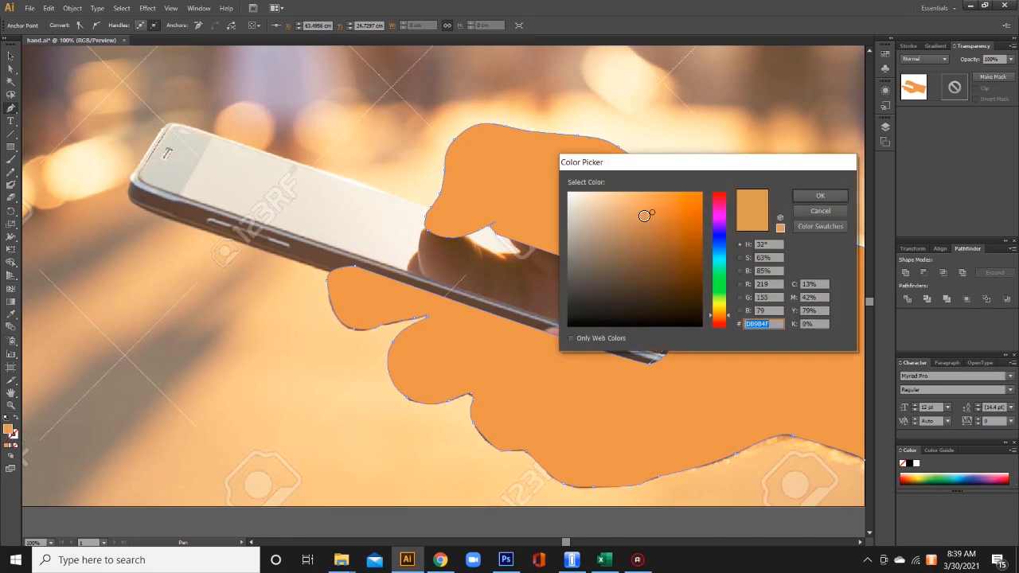
pyautogui.click(629, 209)
pyautogui.click(823, 194)
# Step: Trace the phone with the Pen tool from the thumb along its upper edge and around the corners of its far end
pyautogui.click(11, 54)
pyautogui.click(342, 109)
pyautogui.moveTo(343, 109); pyautogui.dragTo(306, 87)
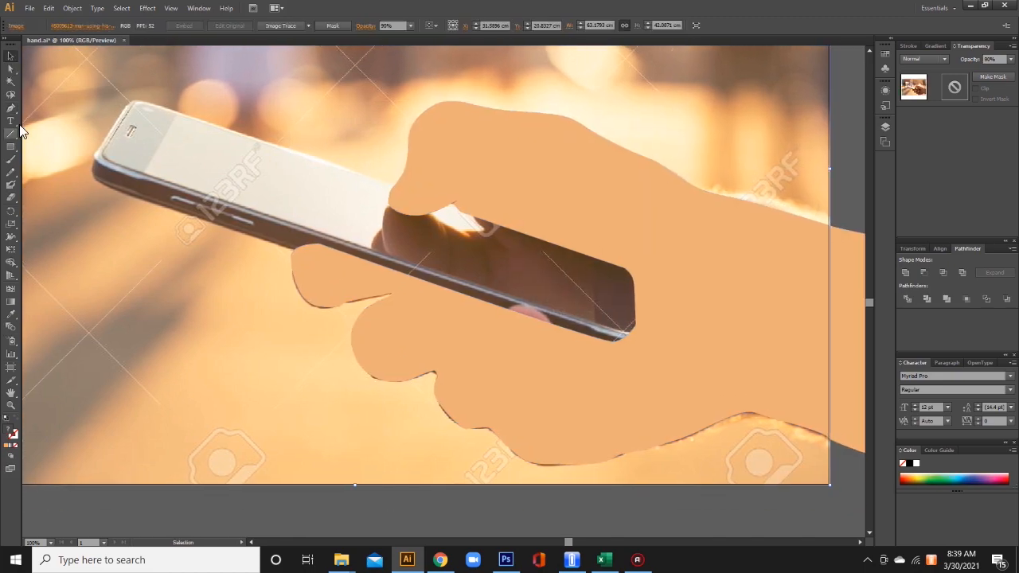
pyautogui.click(11, 109)
pyautogui.click(394, 184)
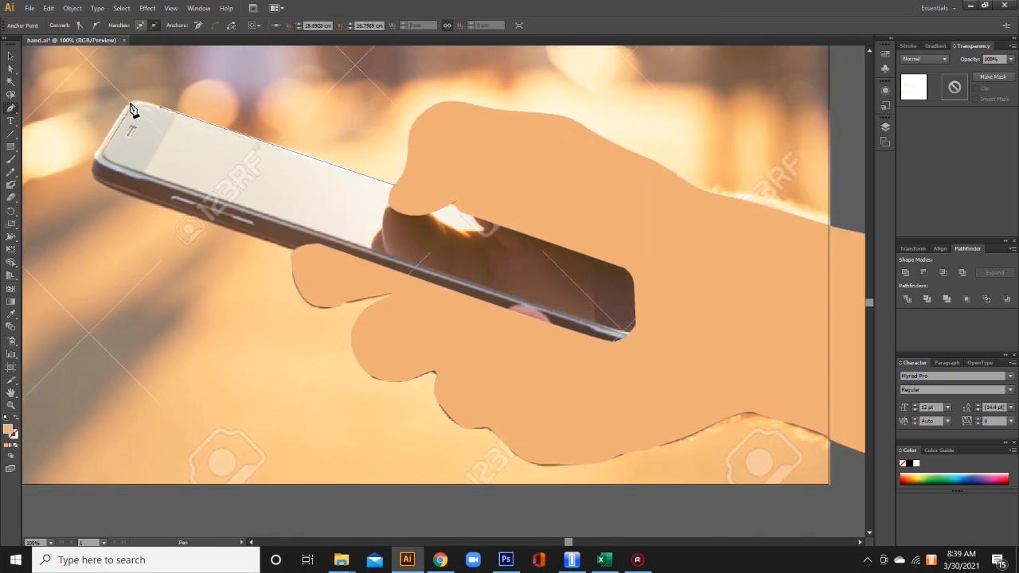
pyautogui.moveTo(130, 103); pyautogui.dragTo(125, 102)
pyautogui.click(97, 151)
pyautogui.click(11, 69)
pyautogui.click(11, 109)
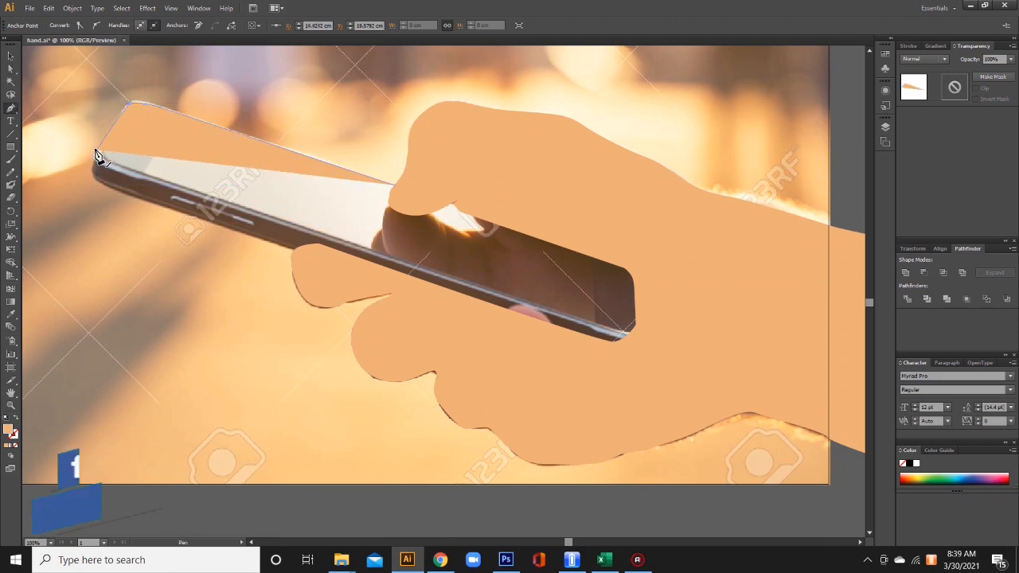
pyautogui.moveTo(93, 164); pyautogui.dragTo(94, 175)
pyautogui.click(100, 186)
pyautogui.click(163, 206)
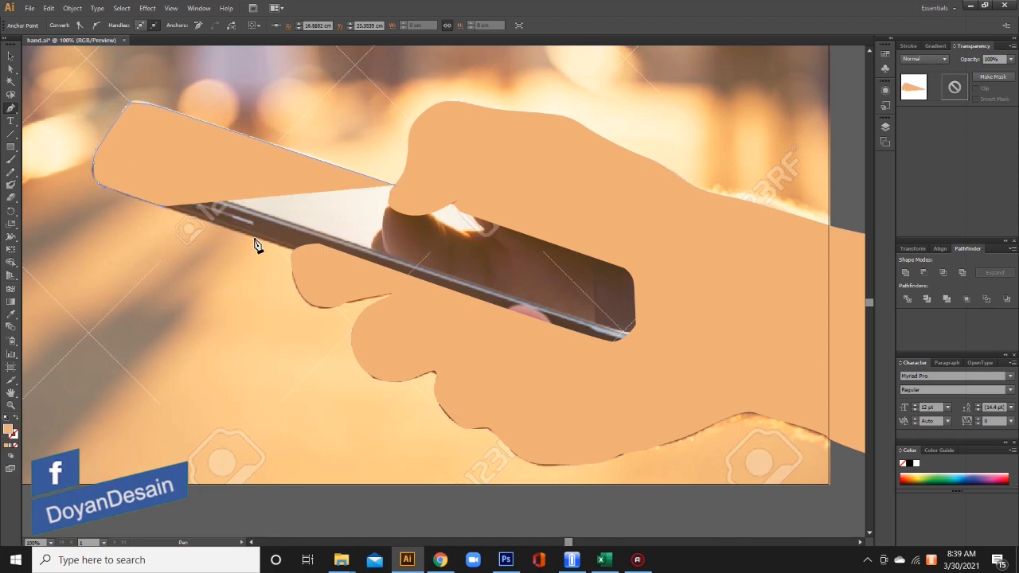
# Step: Continue the phone outline along its lower edge, around the near end's rounded corners and close it at the thumb
pyautogui.click(484, 313)
pyautogui.click(607, 345)
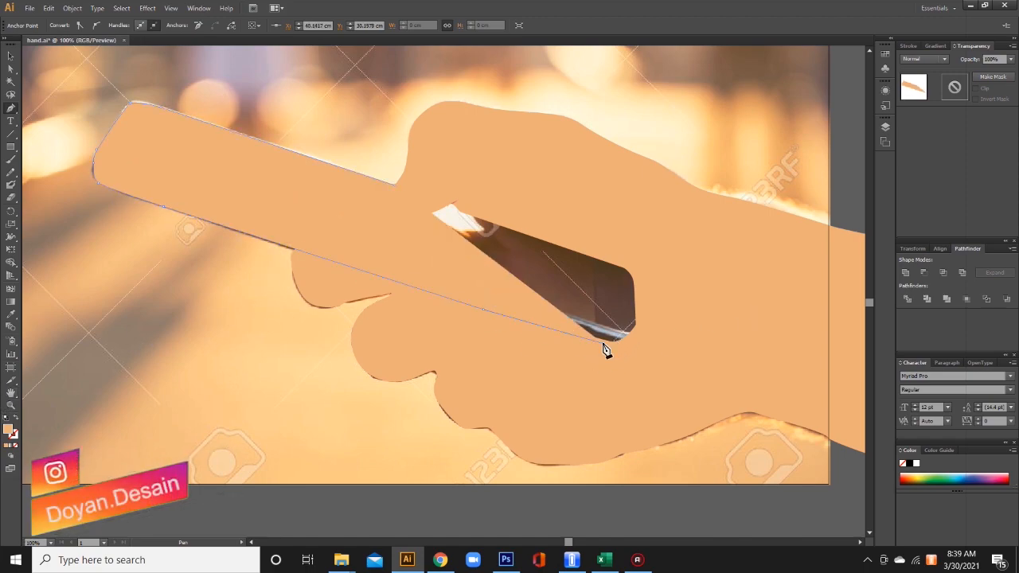
pyautogui.moveTo(633, 332); pyautogui.dragTo(639, 321)
pyautogui.hotkey('ctrl', 'z')
pyautogui.click(614, 262)
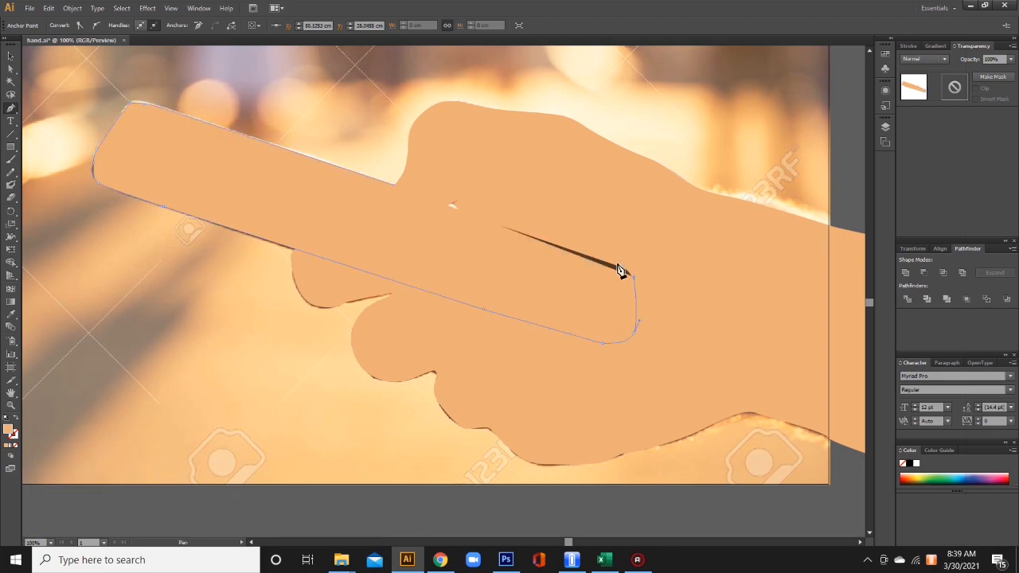
pyautogui.click(395, 185)
# Step: Fill the phone shape with black and remove its stroke
pyautogui.click(5, 419)
pyautogui.click(15, 418)
pyautogui.click(14, 434)
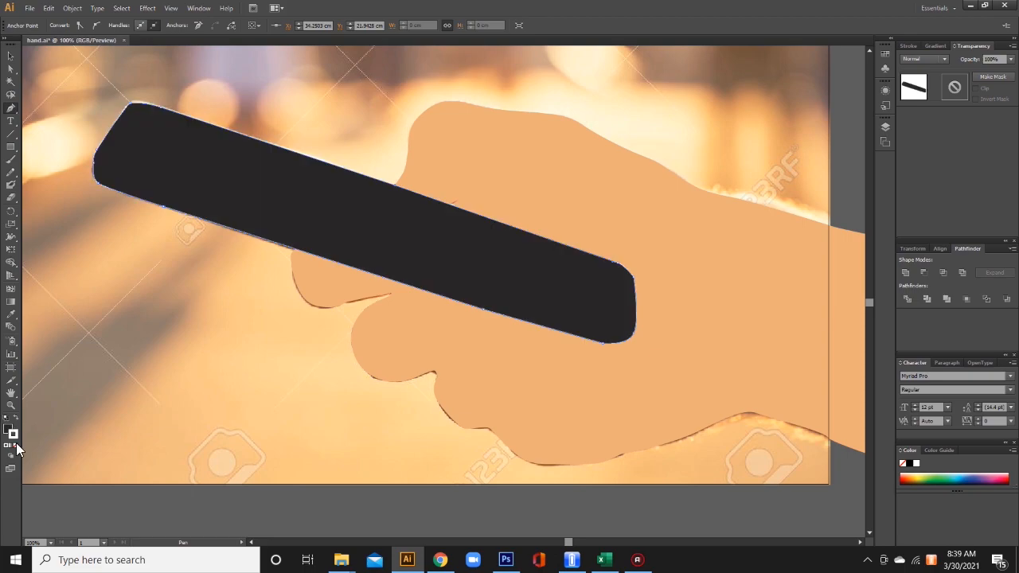
pyautogui.click(15, 446)
# Step: Bring the reference photo in front of the hand and phone shapes
pyautogui.click(11, 57)
pyautogui.click(597, 164)
pyautogui.click(711, 108)
pyautogui.click(627, 212)
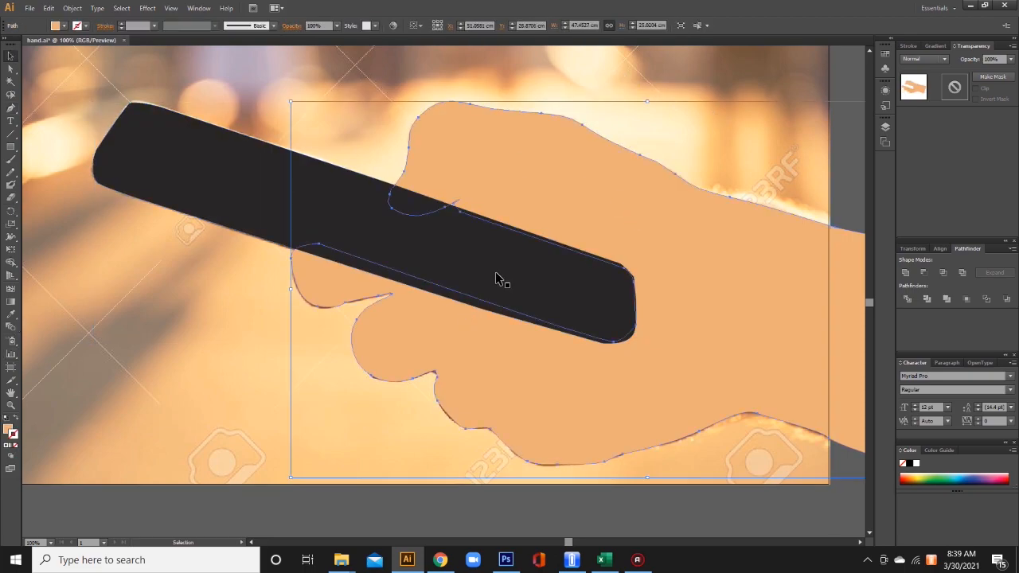
pyautogui.click(844, 115)
pyautogui.moveTo(783, 113); pyautogui.dragTo(655, 133)
pyautogui.rightClick(629, 150)
pyautogui.moveTo(667, 216)
pyautogui.click(765, 215)
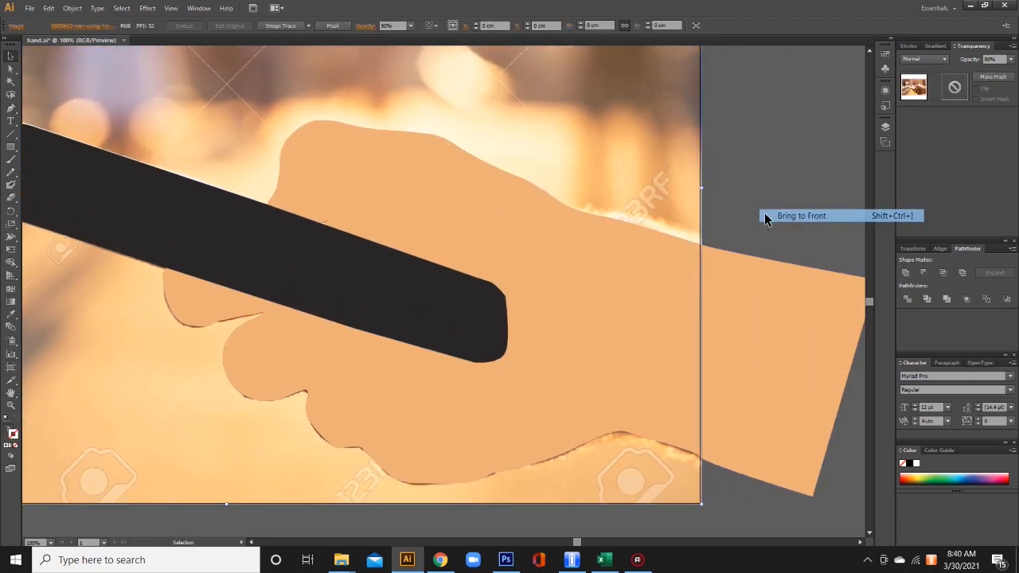
pyautogui.click(760, 203)
# Step: Trace the ring finger below the phone as a separate closed skin-tone shape with the Pen tool
pyautogui.moveTo(230, 388); pyautogui.dragTo(385, 383)
pyautogui.moveTo(591, 406); pyautogui.dragTo(518, 375)
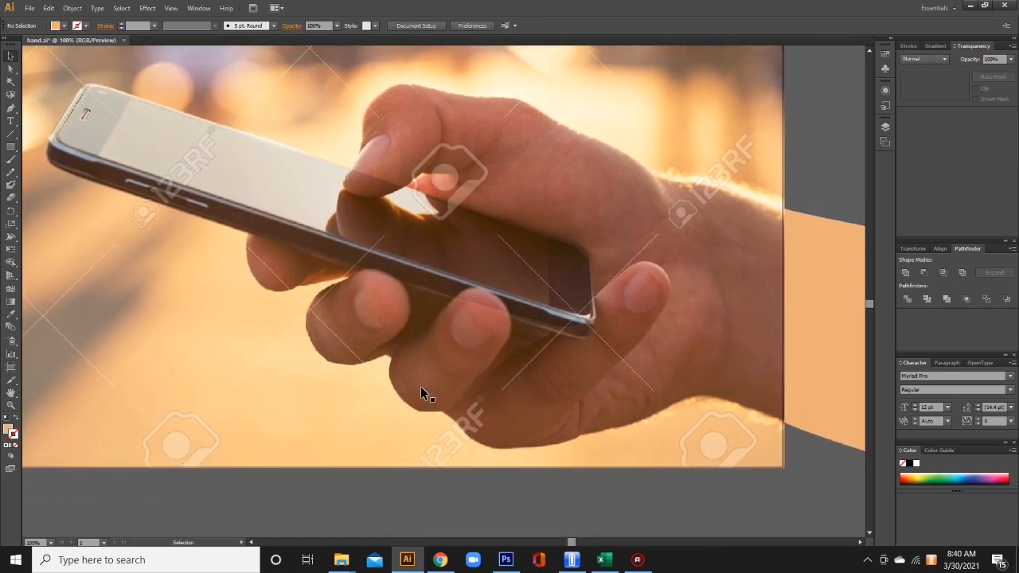
pyautogui.click(11, 107)
pyautogui.click(393, 354)
pyautogui.moveTo(411, 339); pyautogui.dragTo(422, 331)
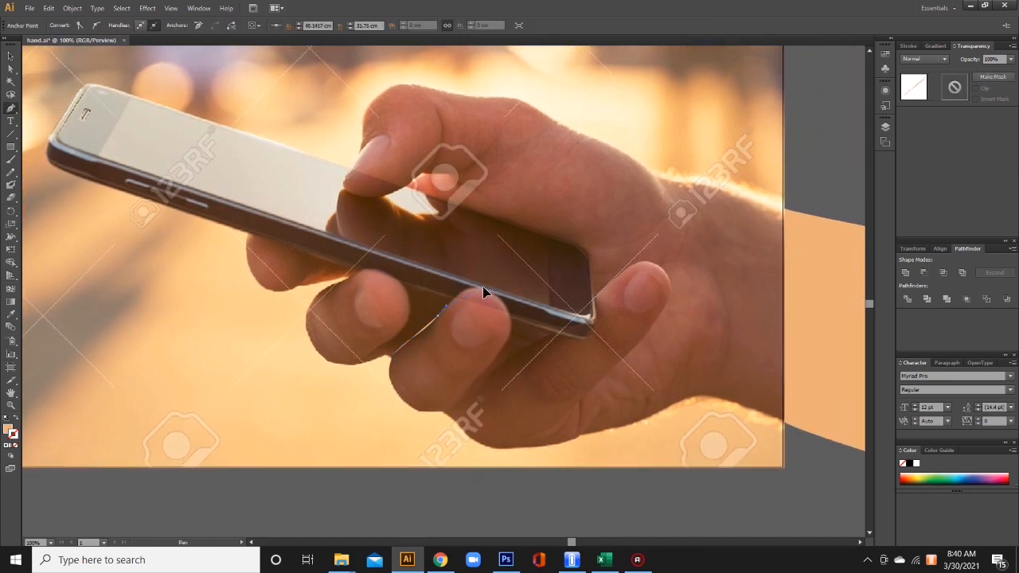
pyautogui.moveTo(482, 289); pyautogui.dragTo(502, 295)
pyautogui.click(508, 337)
pyautogui.moveTo(474, 383); pyautogui.dragTo(443, 411)
pyautogui.moveTo(391, 355); pyautogui.dragTo(392, 347)
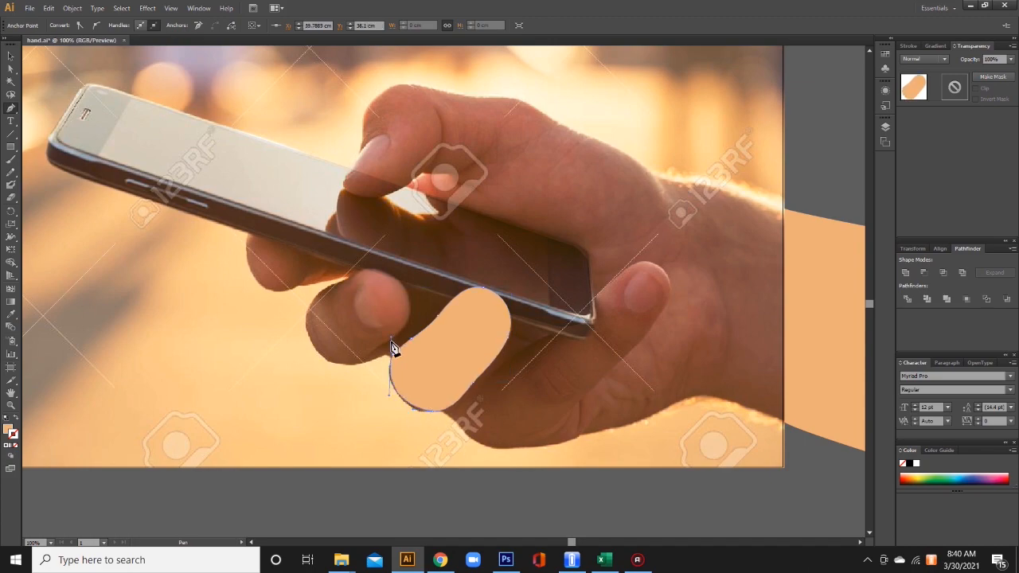
# Step: Trace the middle finger as a separate closed skin-tone shape beside the ring finger
pyautogui.moveTo(342, 279); pyautogui.dragTo(409, 305)
pyautogui.click(409, 322)
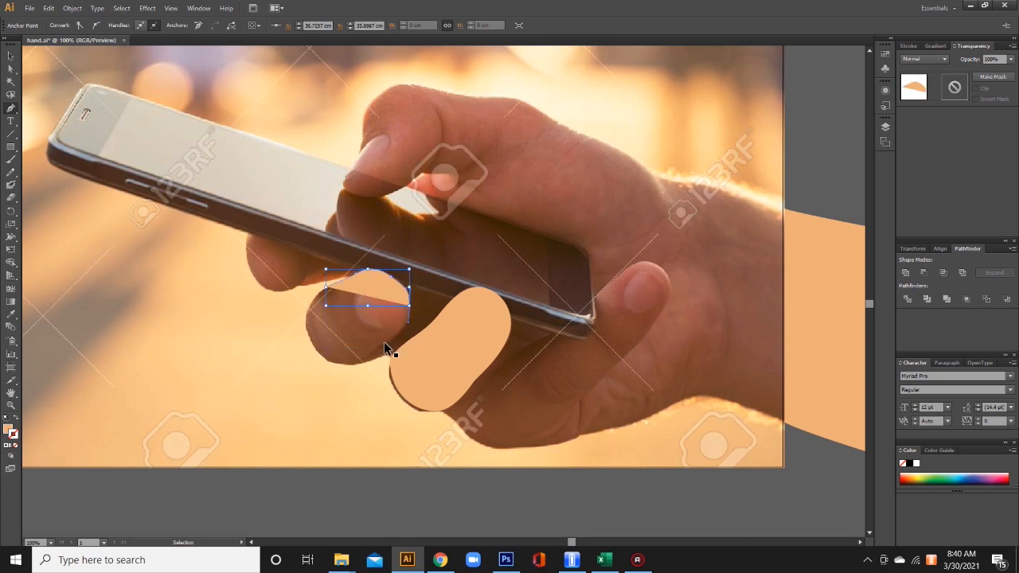
pyautogui.moveTo(345, 364); pyautogui.dragTo(304, 354)
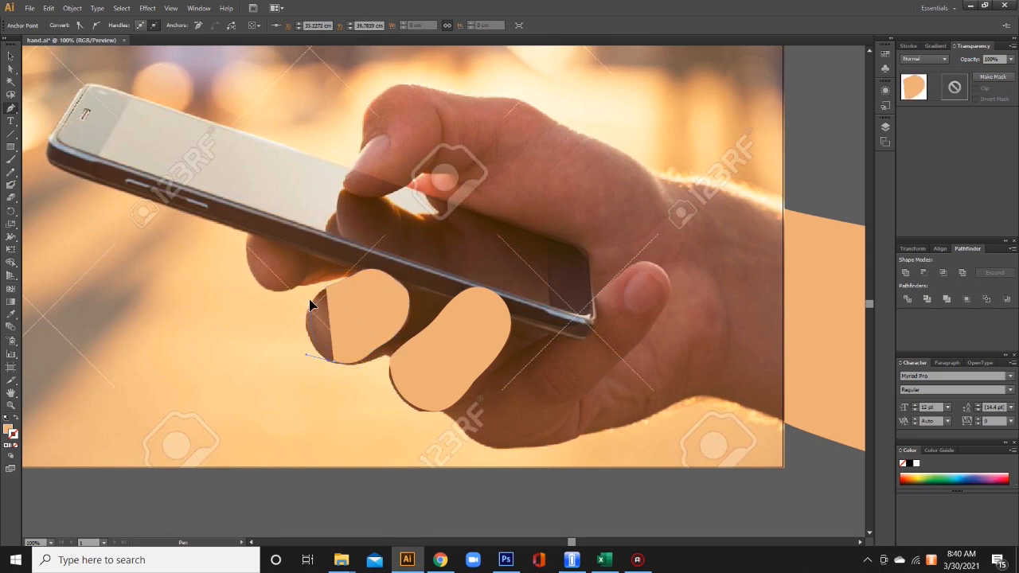
pyautogui.moveTo(310, 305); pyautogui.dragTo(319, 286)
pyautogui.click(348, 282)
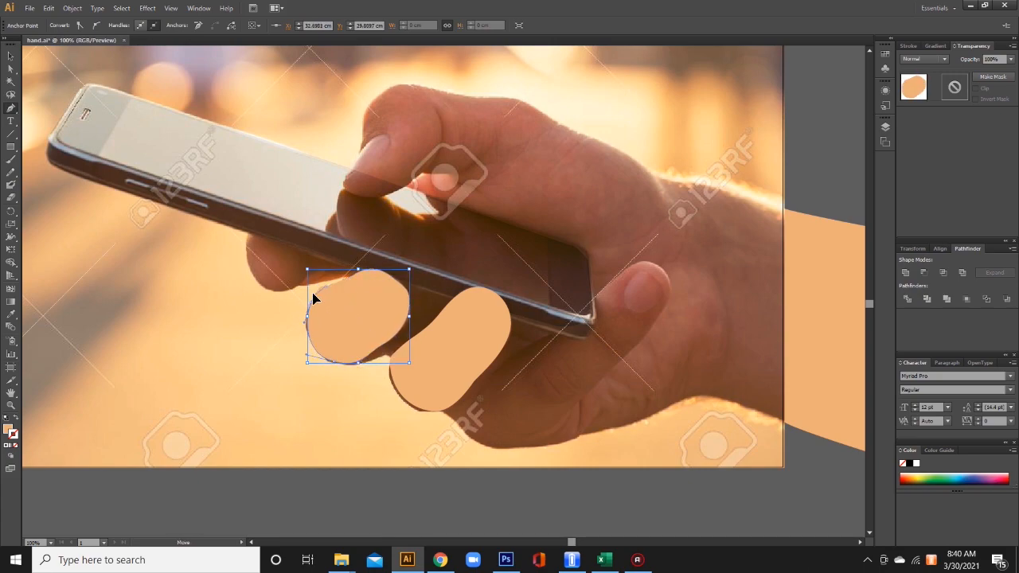
# Step: Trace the thumb tip above the phone as a separate closed skin-tone shape
pyautogui.moveTo(396, 98); pyautogui.dragTo(347, 223)
pyautogui.click(362, 212)
pyautogui.moveTo(391, 254); pyautogui.dragTo(389, 271)
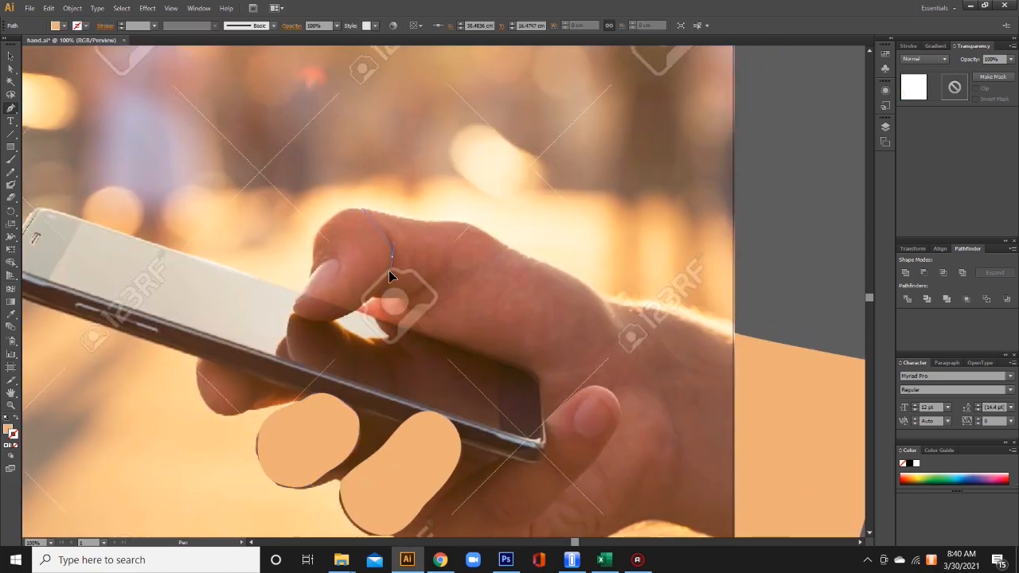
pyautogui.click(295, 297)
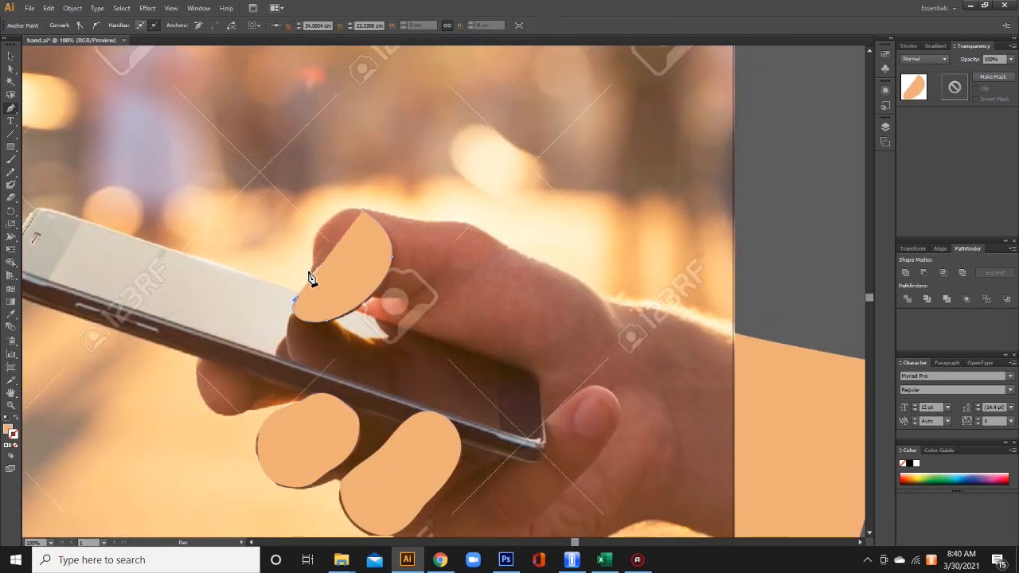
pyautogui.click(312, 266)
pyautogui.click(362, 212)
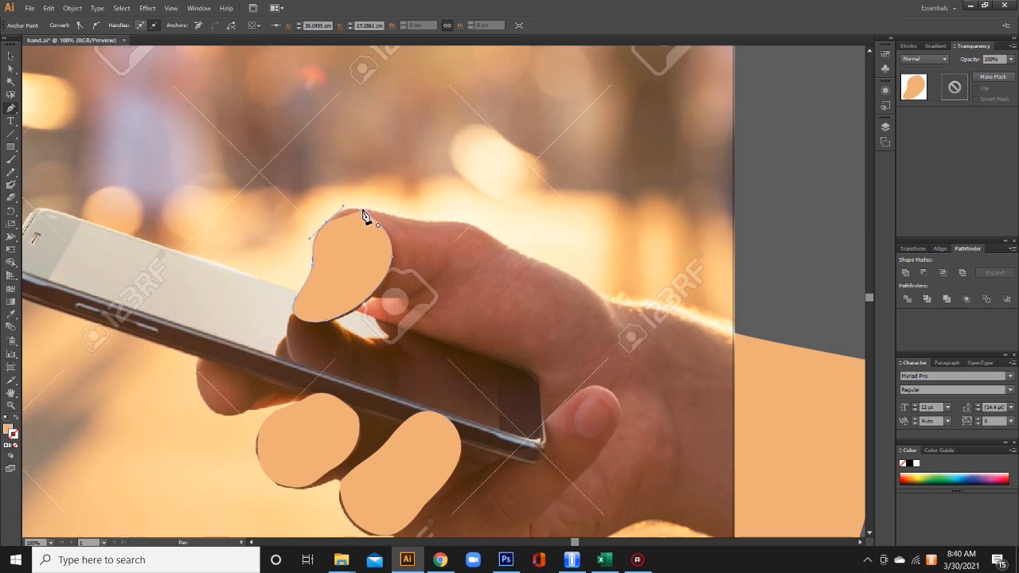
# Step: Send the reference photo behind all the traced shapes and lock it
pyautogui.moveTo(671, 348); pyautogui.dragTo(655, 301)
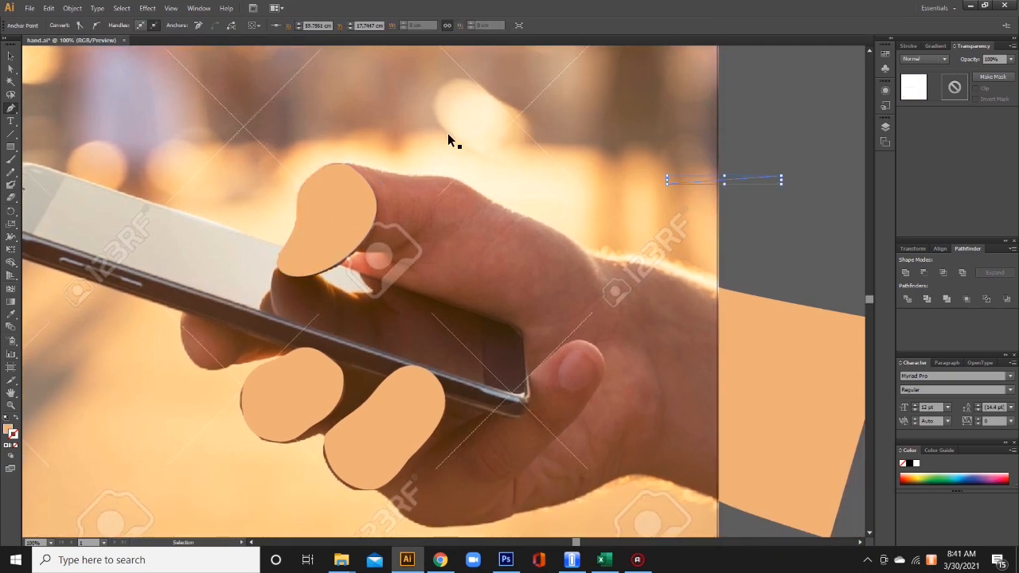
pyautogui.click(10, 56)
pyautogui.rightClick(600, 193)
pyautogui.moveTo(653, 258)
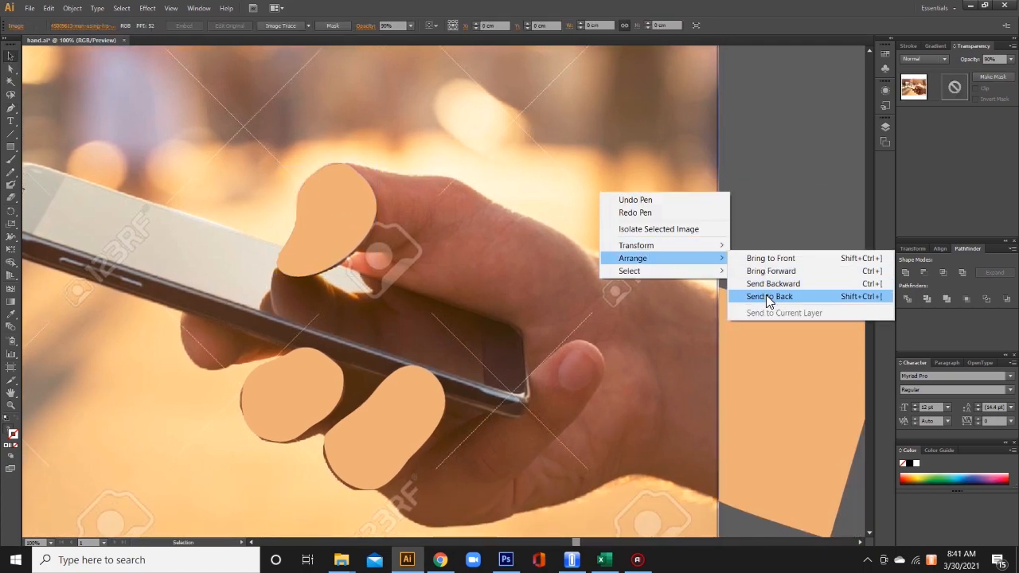
pyautogui.click(767, 296)
pyautogui.hotkey('ctrl', '2')
pyautogui.moveTo(409, 425); pyautogui.dragTo(447, 374)
pyautogui.click(483, 292)
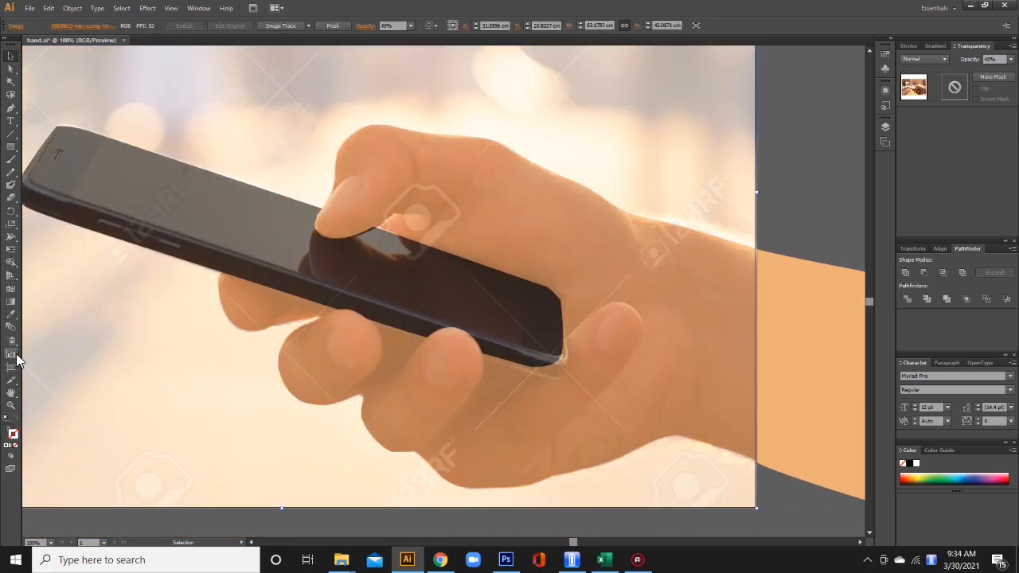
# Step: Trace a shadow shape along the thumb's underside and up into its crease with the Pen tool, using no fill
pyautogui.click(317, 228)
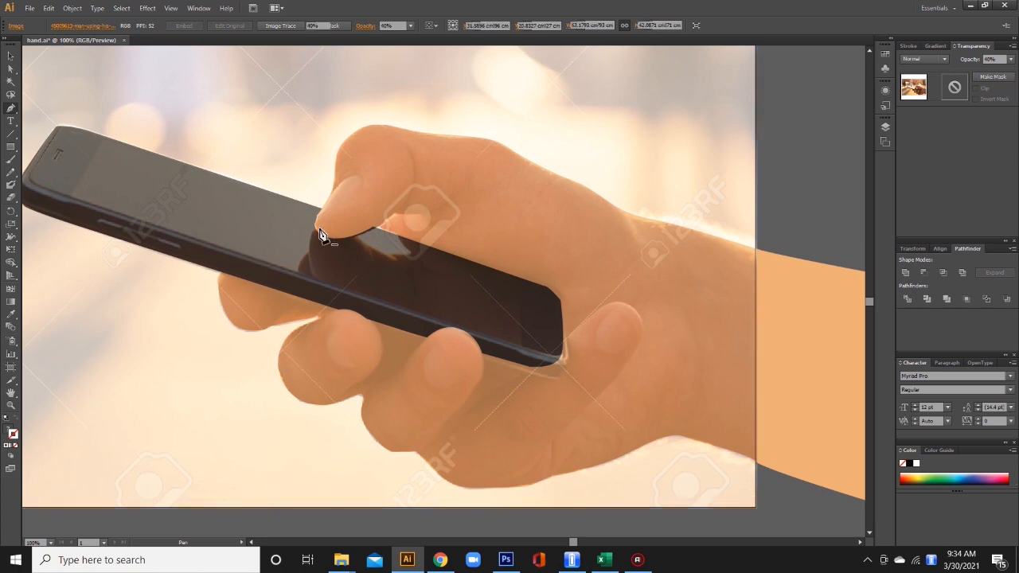
pyautogui.moveTo(346, 237); pyautogui.dragTo(370, 223)
pyautogui.moveTo(401, 194); pyautogui.dragTo(413, 174)
pyautogui.moveTo(408, 167); pyautogui.dragTo(408, 158)
pyautogui.moveTo(406, 147); pyautogui.dragTo(400, 139)
pyautogui.click(16, 445)
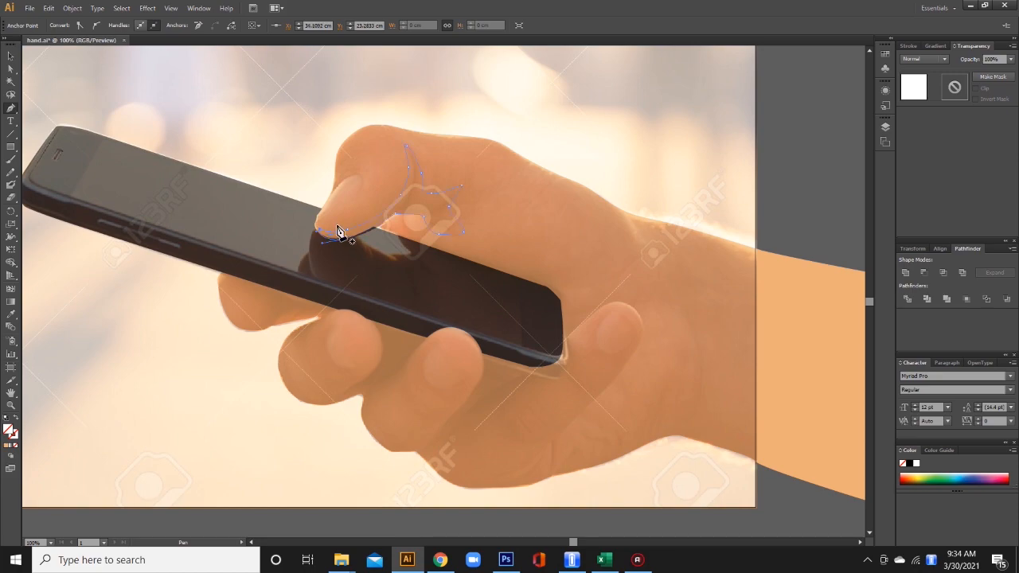
# Step: Fill the thumb's shadow shape with tan colour C9A277
pyautogui.doubleClick(7, 426)
pyautogui.click(624, 221)
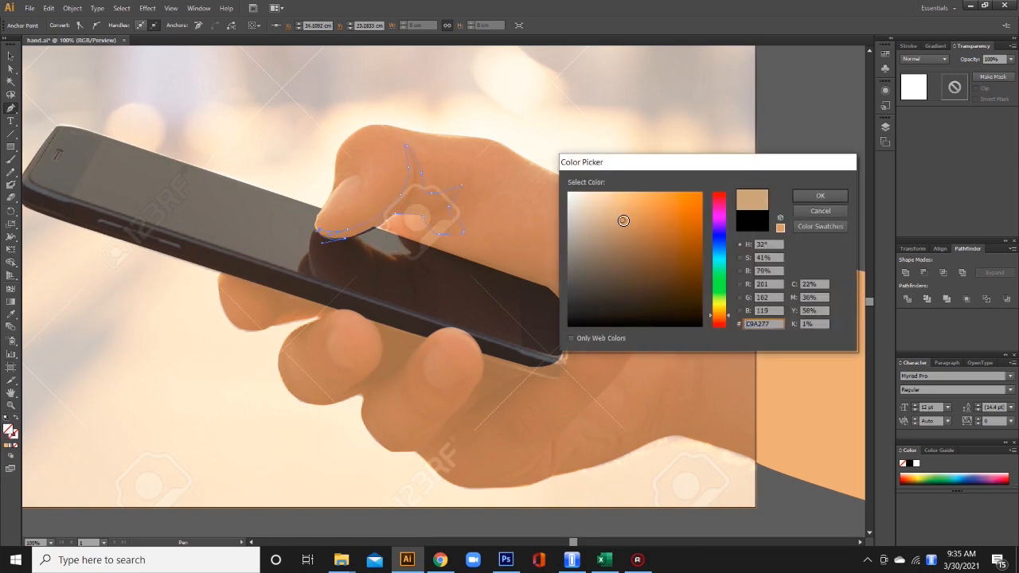
pyautogui.click(821, 195)
# Step: Trace a closed tan shadow shape on the leftmost finger, between its tip and the phone's lower edge
pyautogui.scroll(-1, 397, 380)
pyautogui.moveTo(396, 379); pyautogui.dragTo(397, 372)
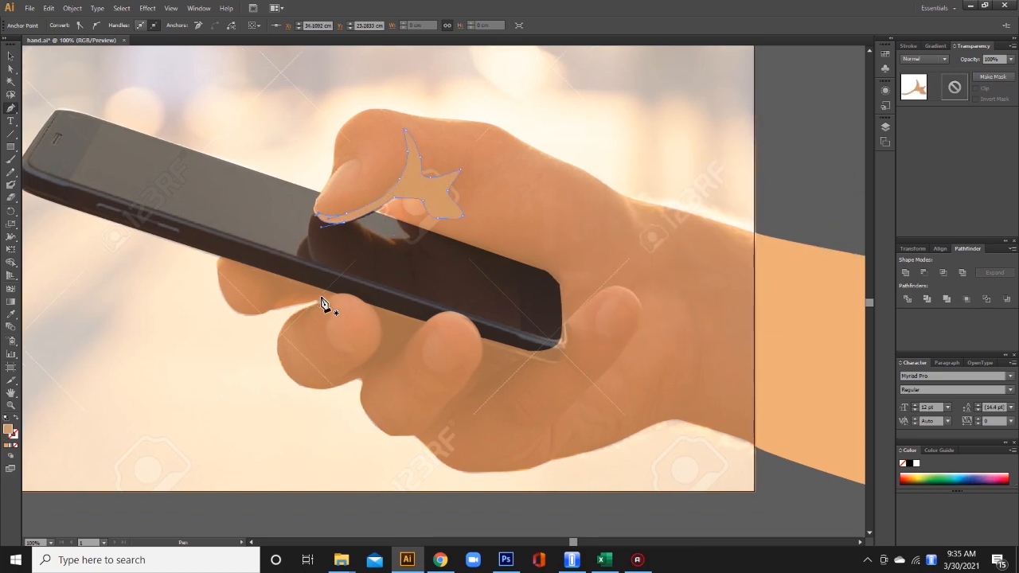
pyautogui.click(318, 300)
pyautogui.click(285, 302)
pyautogui.click(252, 316)
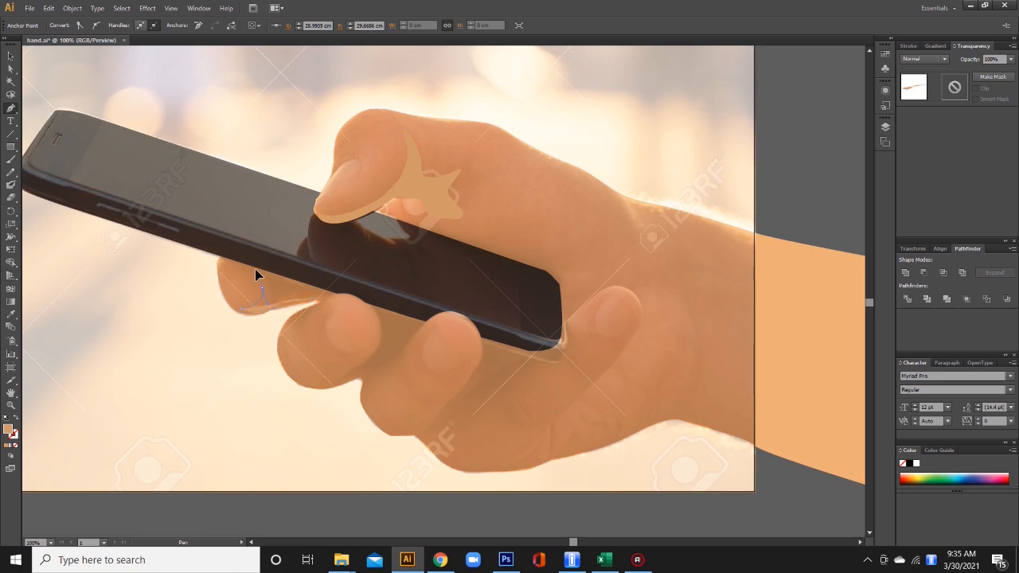
pyautogui.click(224, 260)
pyautogui.moveTo(322, 287); pyautogui.dragTo(331, 293)
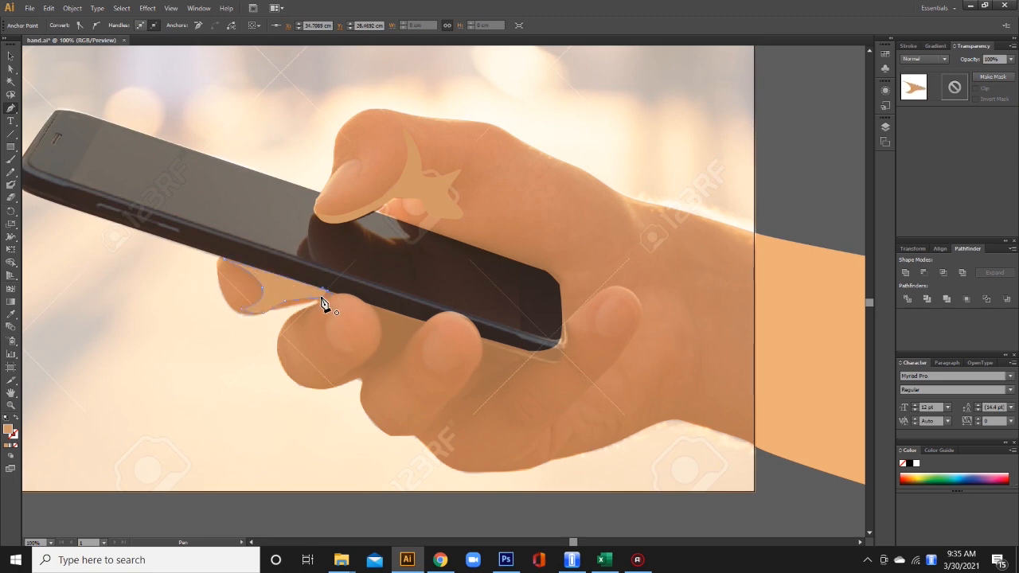
pyautogui.click(325, 301)
# Step: Trace tan shadow shapes along the second finger's upper edge and beneath it, filling the gap up to the third finger
pyautogui.moveTo(278, 334); pyautogui.dragTo(282, 346)
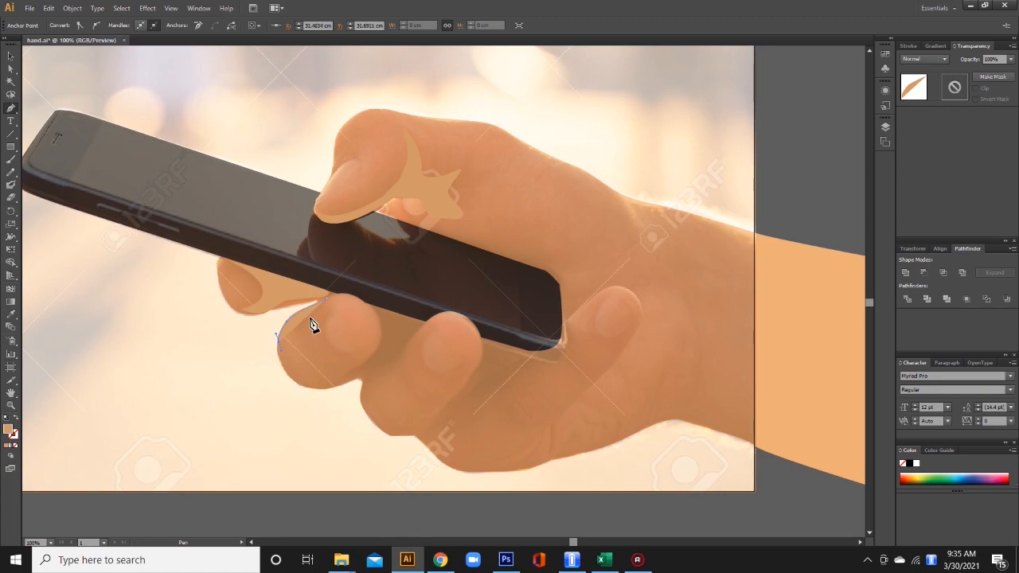
pyautogui.click(312, 381)
pyautogui.moveTo(356, 365); pyautogui.dragTo(367, 354)
pyautogui.moveTo(381, 333); pyautogui.dragTo(378, 312)
pyautogui.click(368, 304)
pyautogui.click(427, 321)
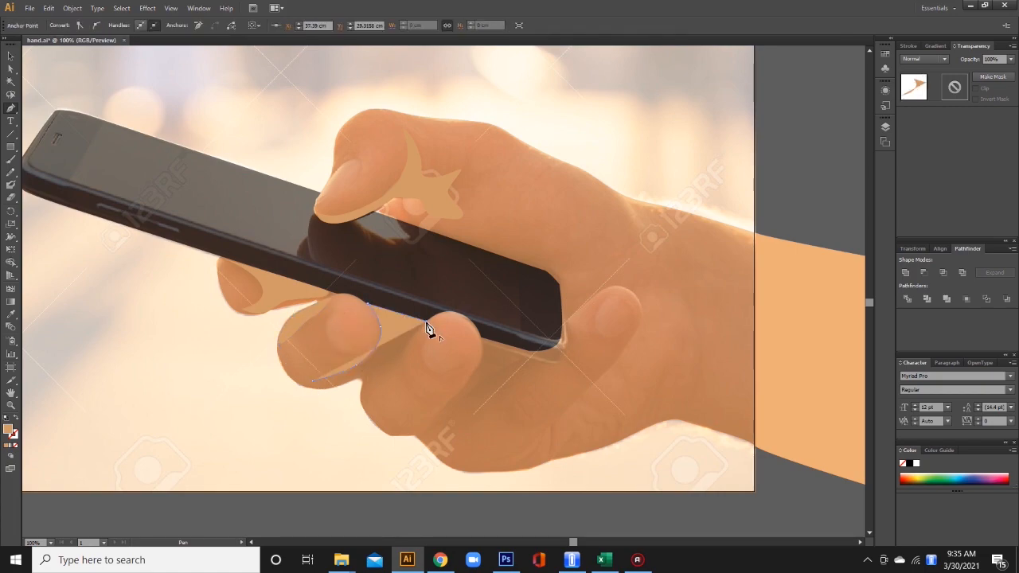
pyautogui.click(398, 362)
pyautogui.click(369, 382)
pyautogui.moveTo(364, 408); pyautogui.dragTo(367, 415)
pyautogui.click(363, 373)
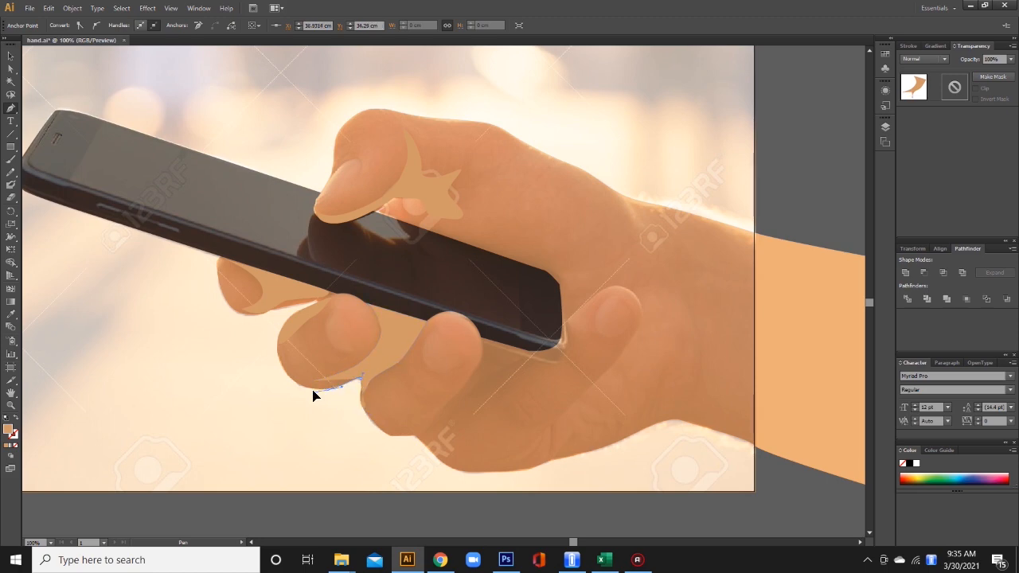
# Step: Trace a tan shadow shape under the third finger, down to the hand's lower edge and up to the phone's corner
pyautogui.click(482, 344)
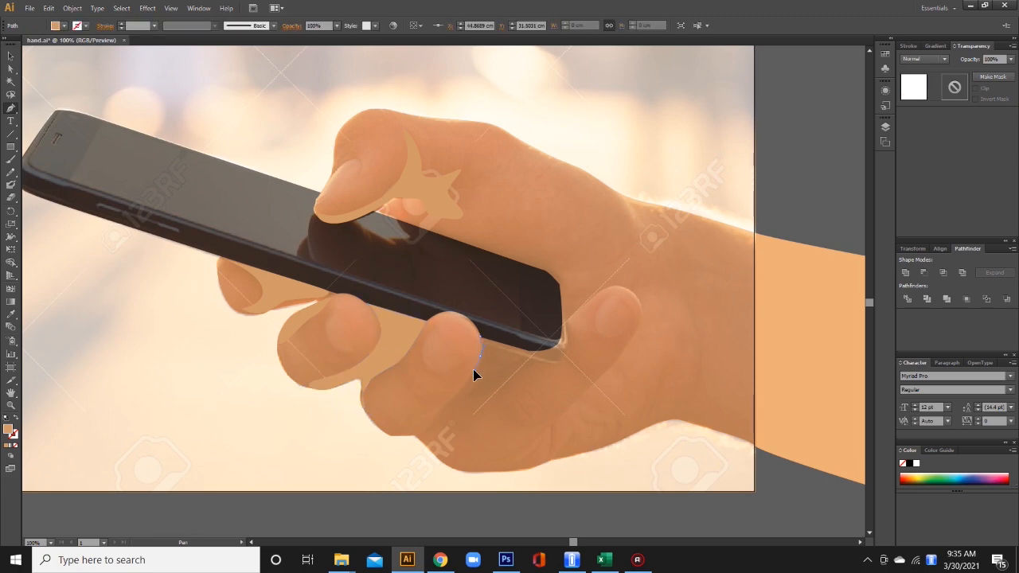
pyautogui.click(434, 420)
pyautogui.click(381, 429)
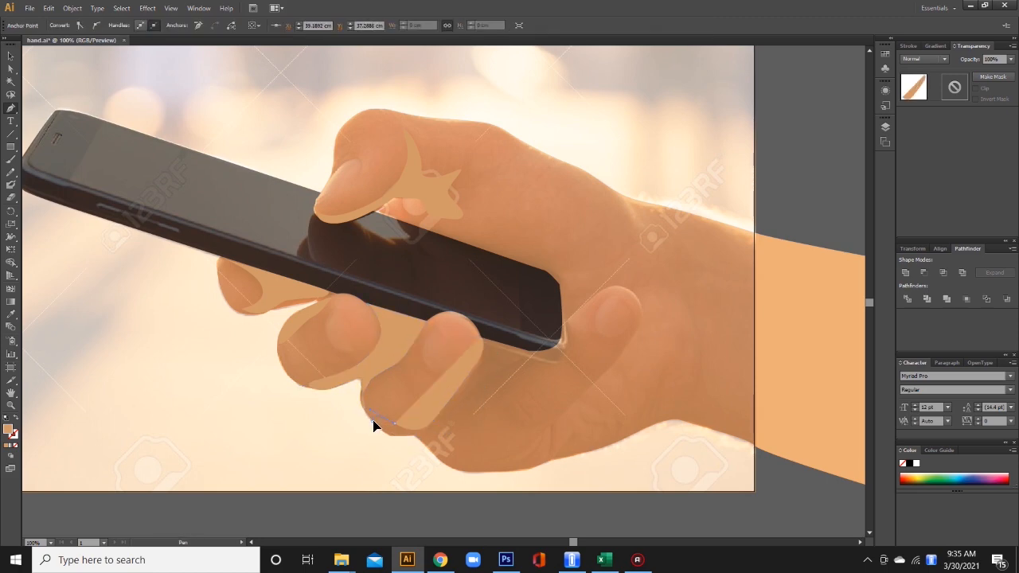
pyautogui.click(415, 436)
pyautogui.click(441, 463)
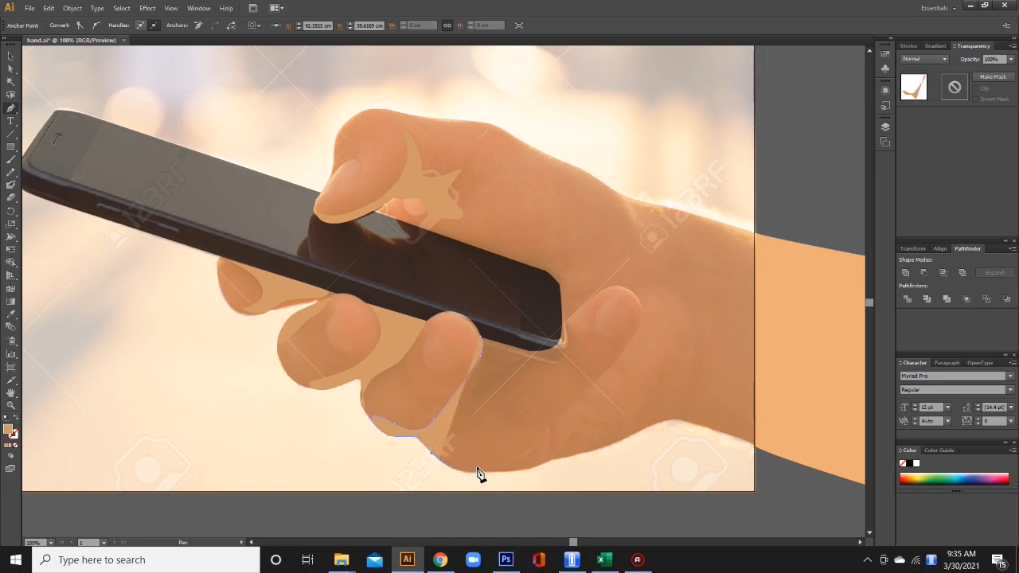
pyautogui.click(560, 349)
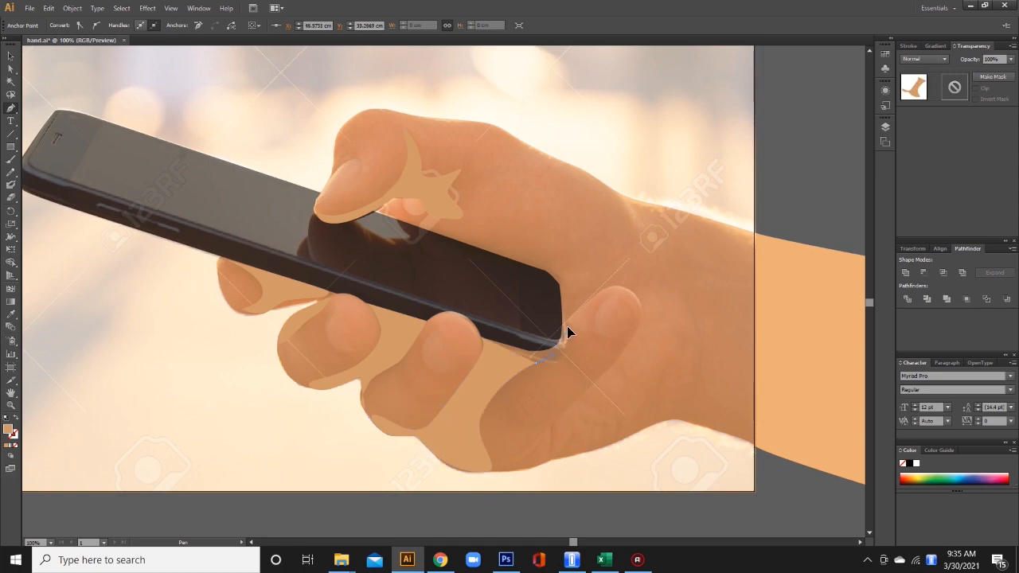
pyautogui.click(566, 326)
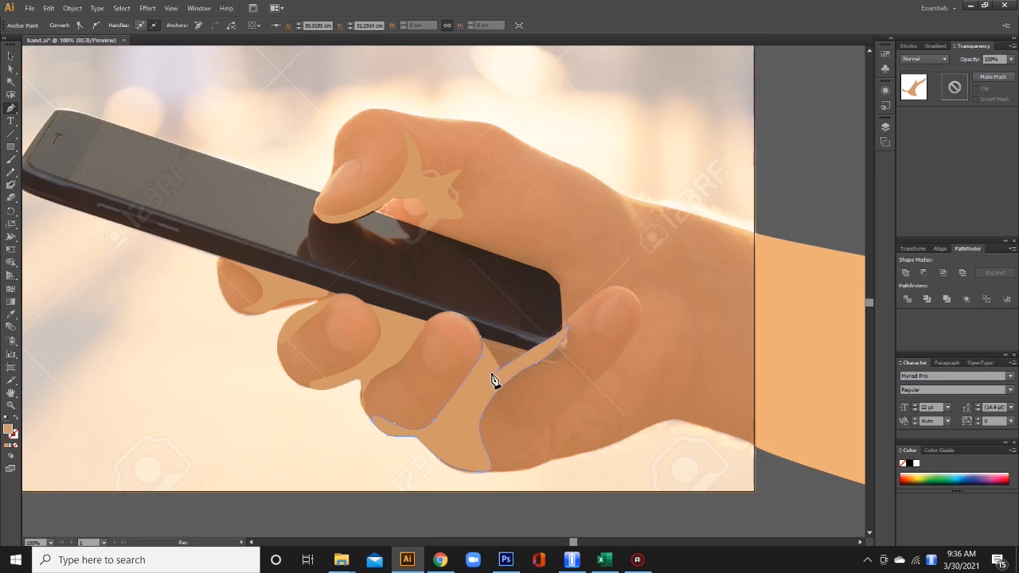
pyautogui.click(482, 340)
# Step: Send the reference photo behind all the traced shapes
pyautogui.press('v')
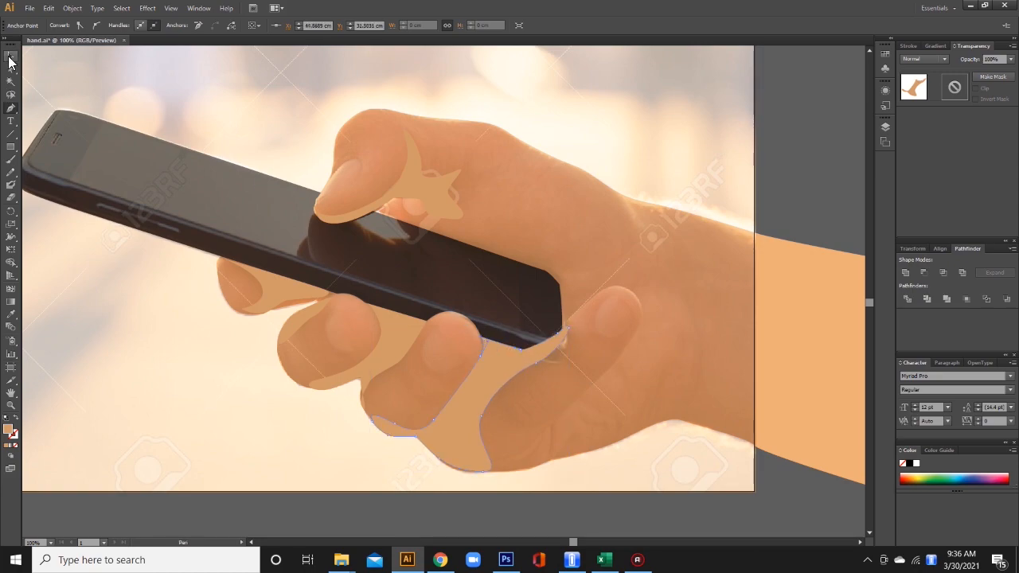
pyautogui.rightClick(682, 110)
pyautogui.click(860, 219)
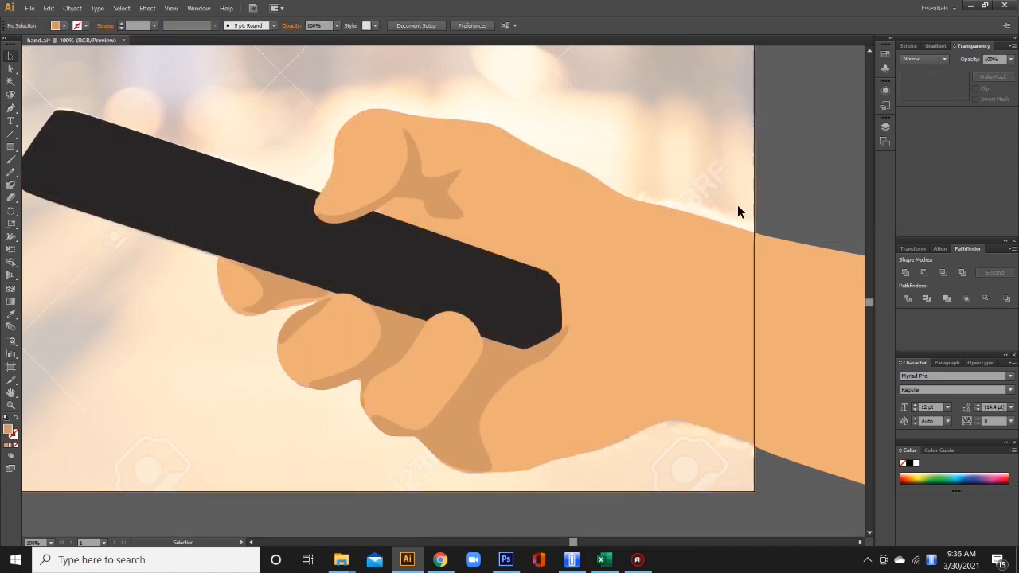
# Step: Recolour the thumb and finger shadow shapes together with a darker orange-brown derived from the sampled skin tone
pyautogui.click(394, 324)
pyautogui.keyDown('shift'); pyautogui.click(389, 213); pyautogui.keyUp('shift')
pyautogui.keyDown('shift'); pyautogui.click(280, 284); pyautogui.keyUp('shift')
pyautogui.keyDown('shift'); pyautogui.click(496, 382); pyautogui.keyUp('shift')
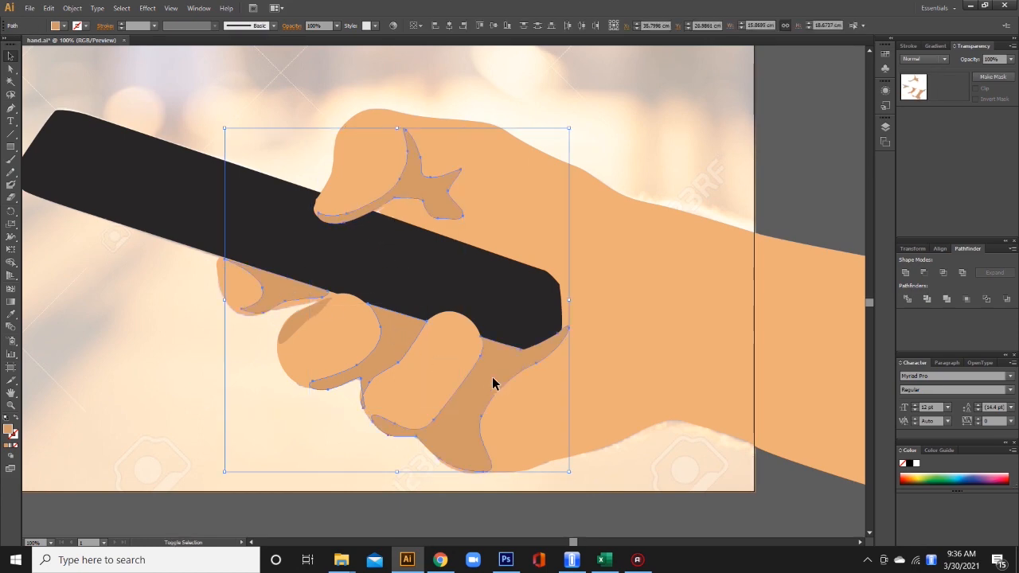
pyautogui.press('i')
pyautogui.click(239, 286)
pyautogui.doubleClick(9, 430)
pyautogui.click(637, 227)
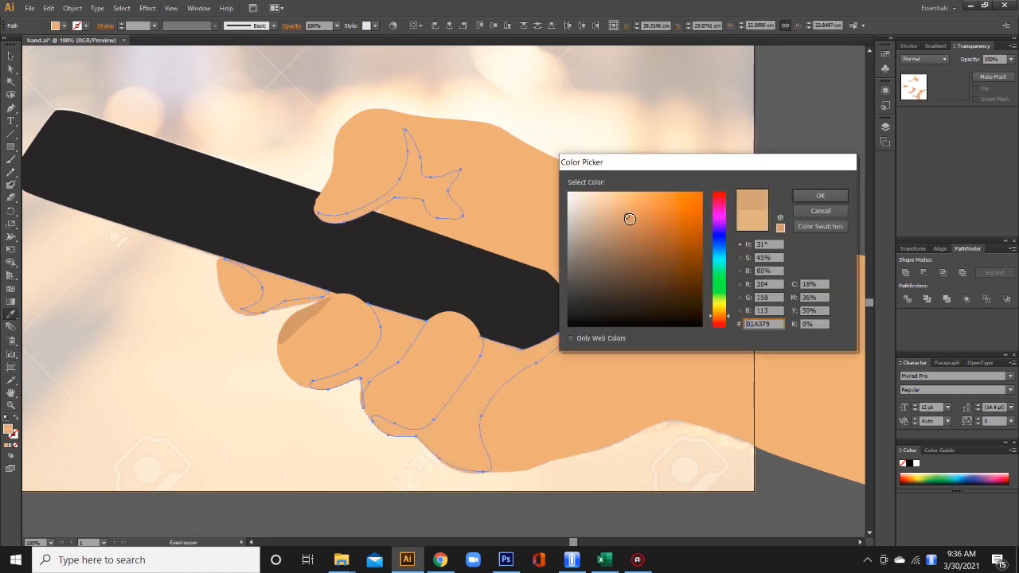
pyautogui.click(845, 199)
# Step: Bring the second and third finger shapes to the front, above their shadow shapes
pyautogui.press('v')
pyautogui.click(345, 332)
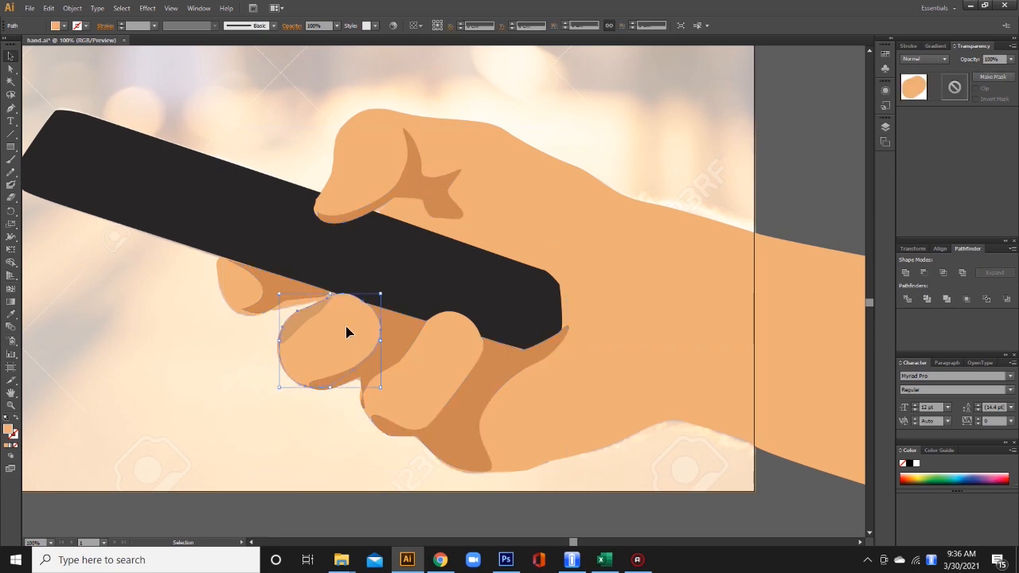
pyautogui.rightClick(348, 330)
pyautogui.click(510, 491)
pyautogui.click(433, 406)
pyautogui.rightClick(432, 405)
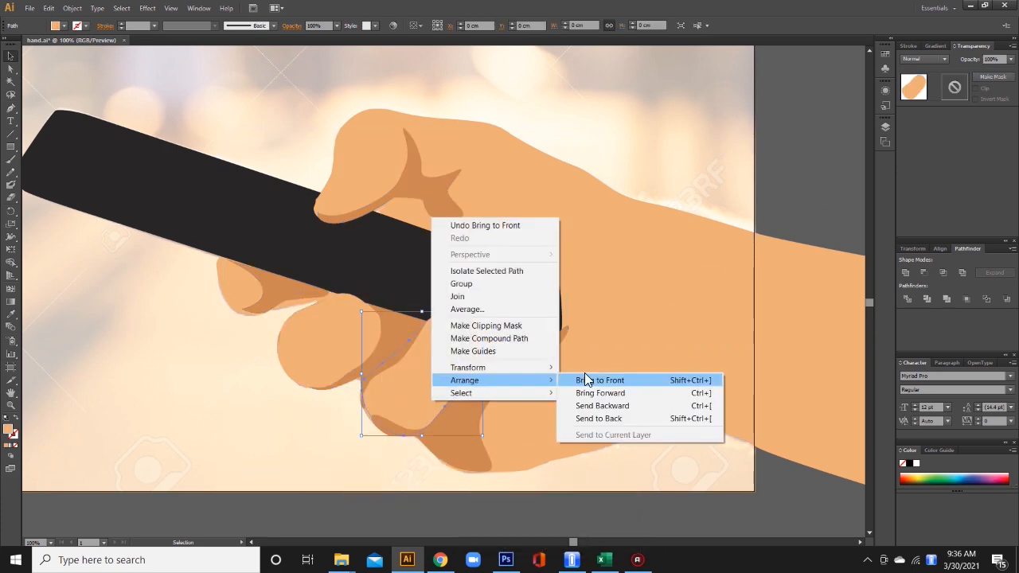
pyautogui.click(586, 378)
pyautogui.click(772, 220)
# Step: Adjust anchor handles to reshape the leftmost finger's shadow edge and the third finger's outer contour
pyautogui.click(239, 295)
pyautogui.click(11, 68)
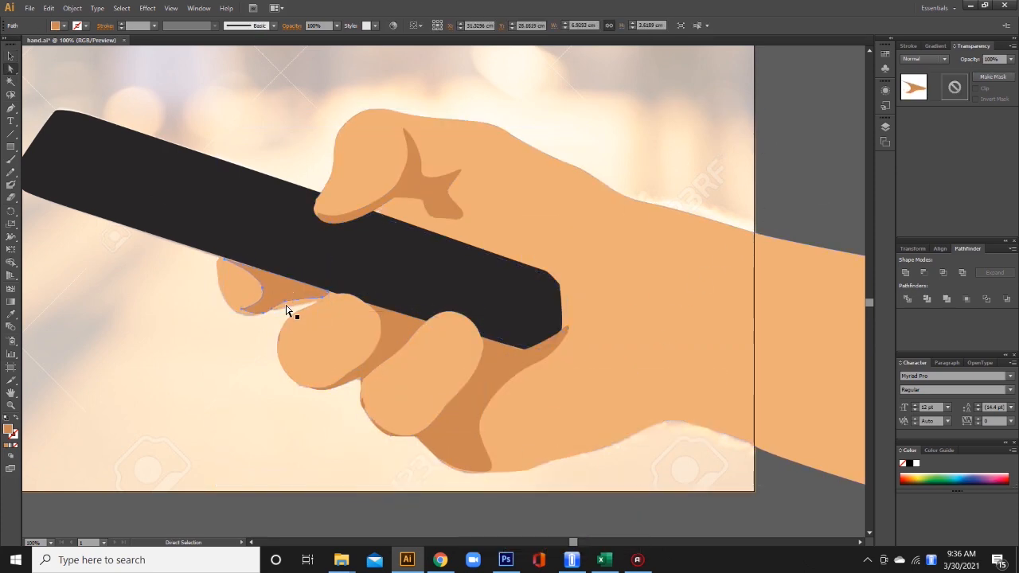
pyautogui.click(287, 305)
pyautogui.moveTo(287, 304); pyautogui.dragTo(298, 312)
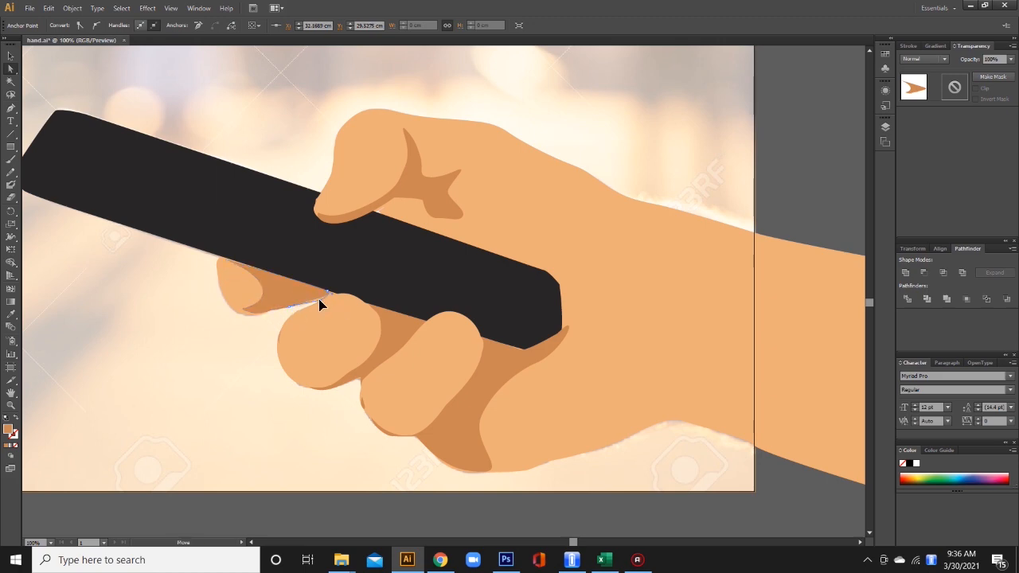
pyautogui.click(368, 412)
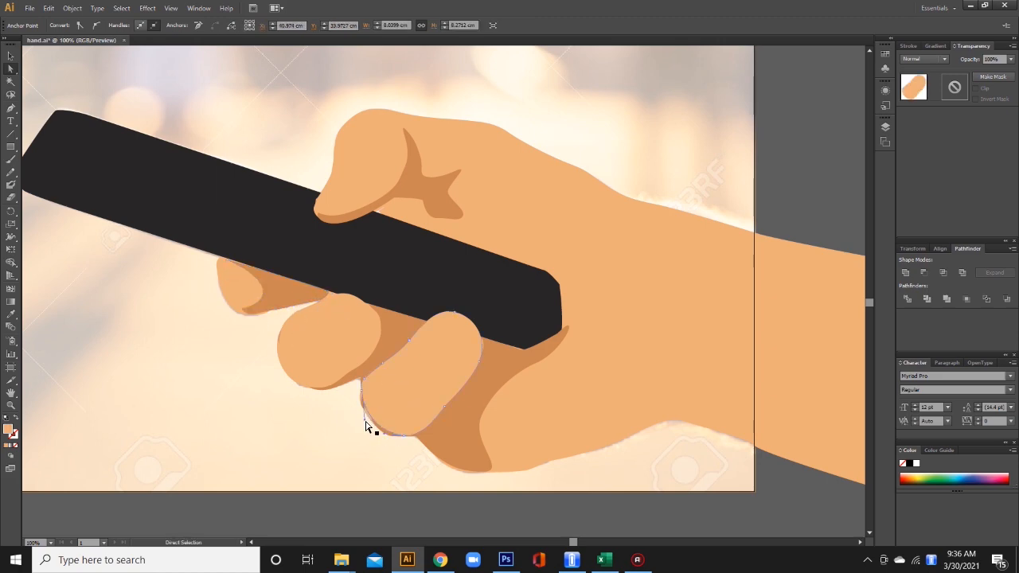
pyautogui.moveTo(355, 422); pyautogui.dragTo(355, 417)
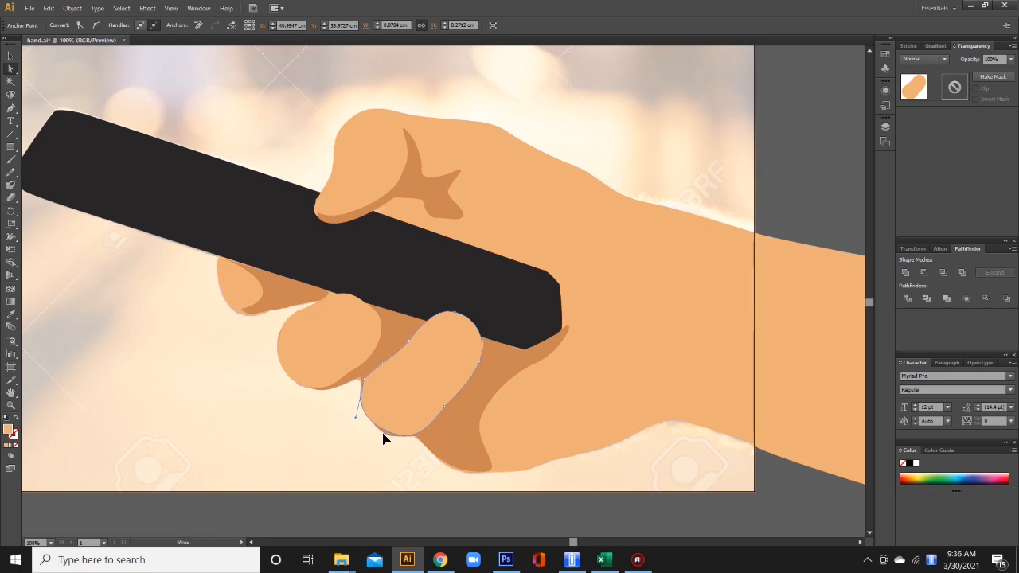
pyautogui.click(362, 473)
# Step: Inspect the anchors and edges of the shadow beside the phone's corner, the phone body and the thumb tip
pyautogui.hscroll(2, 466, 401)
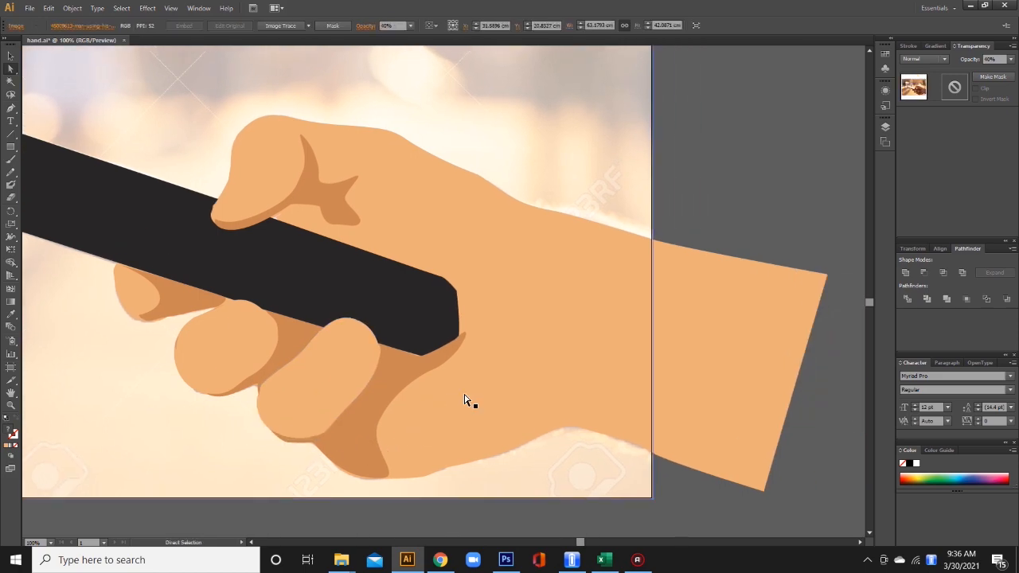
pyautogui.click(400, 364)
pyautogui.click(418, 353)
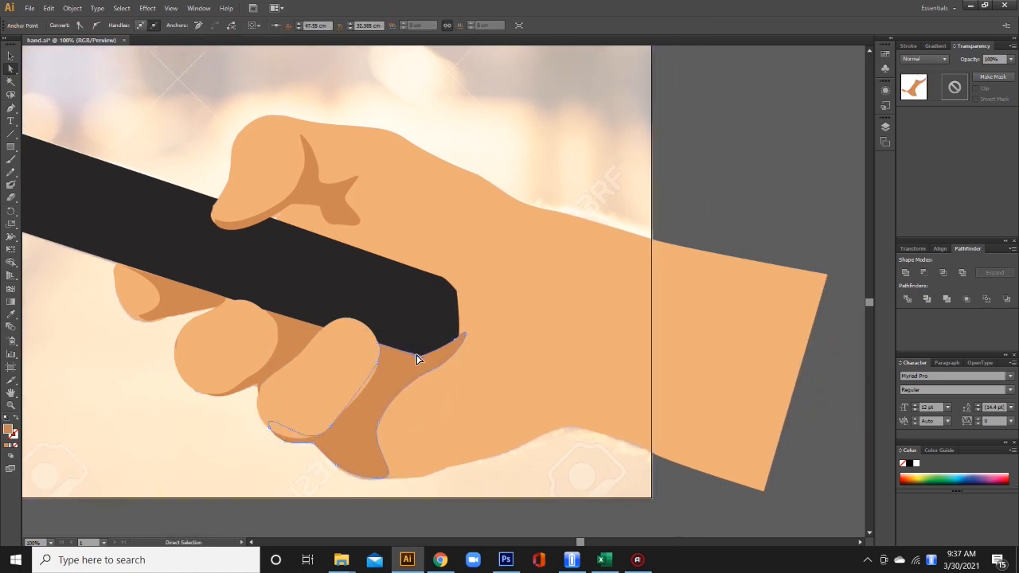
pyautogui.click(10, 57)
pyautogui.click(157, 229)
pyautogui.moveTo(159, 229); pyautogui.dragTo(269, 277)
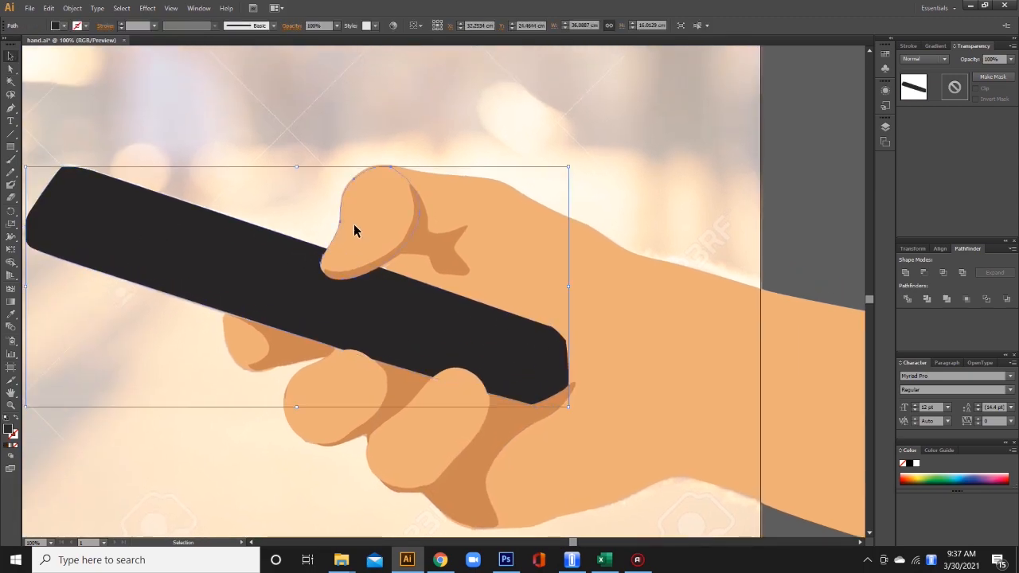
pyautogui.click(354, 223)
pyautogui.click(9, 70)
pyautogui.click(322, 265)
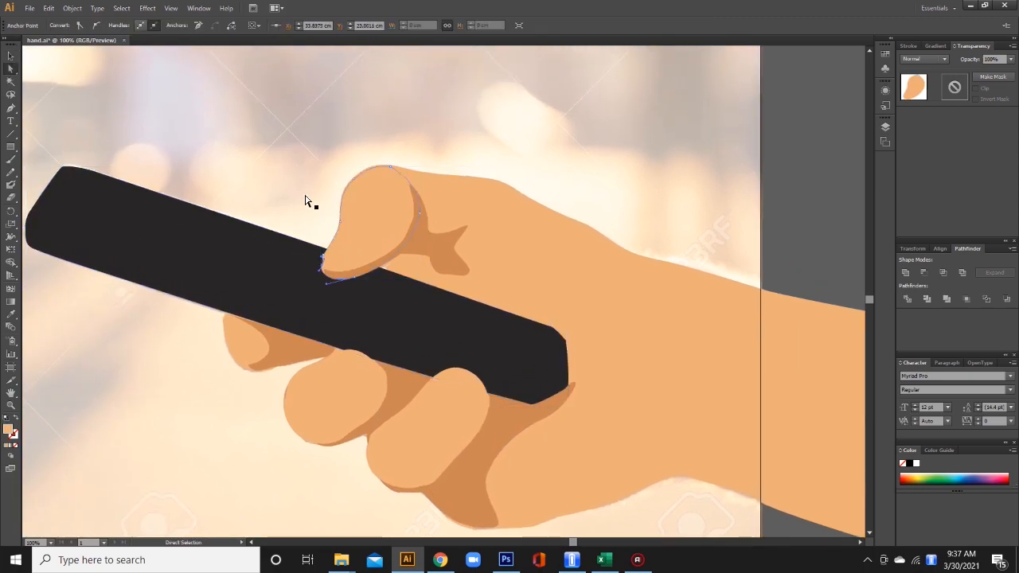
pyautogui.click(305, 195)
pyautogui.moveTo(533, 297); pyautogui.dragTo(371, 212)
pyautogui.moveTo(287, 275); pyautogui.dragTo(434, 256)
# Step: Bring the reference photo in front of the traced shapes
pyautogui.click(10, 58)
pyautogui.rightClick(152, 247)
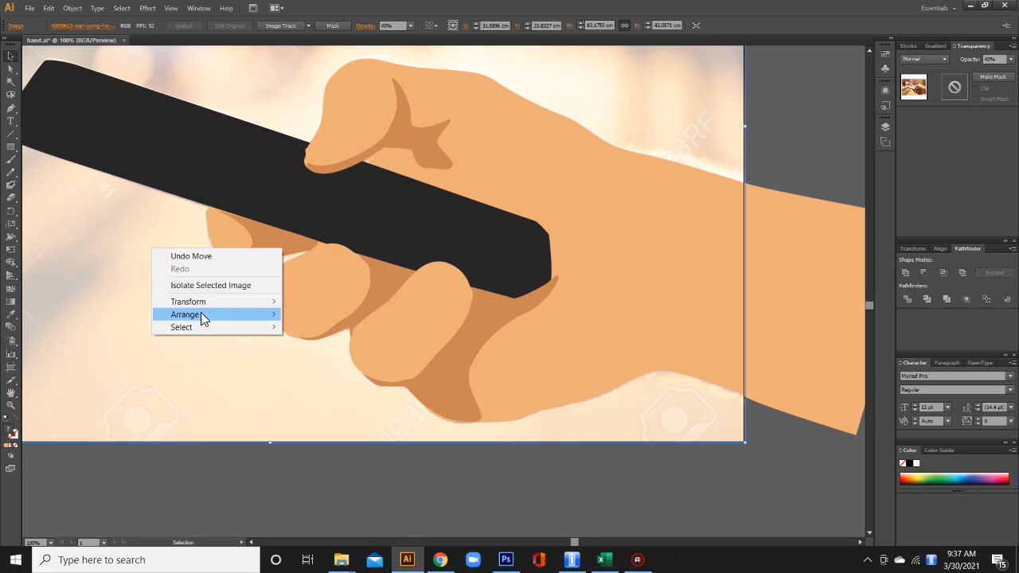
pyautogui.click(318, 315)
# Step: Begin a palm shadow path with the Pen tool, running along the little finger to its tip and back to the hand's lower edge
pyautogui.press('p')
pyautogui.click(517, 396)
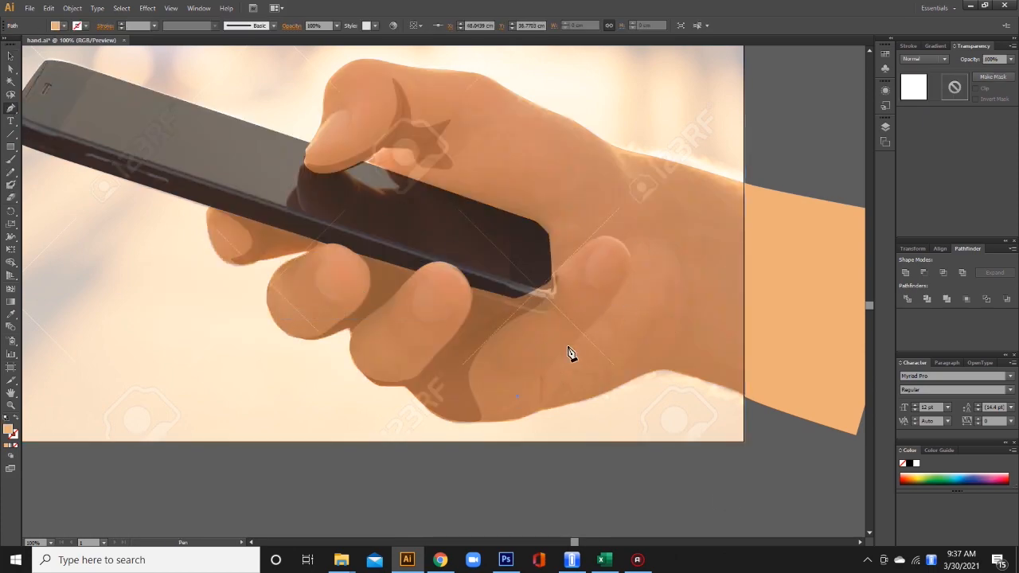
pyautogui.click(587, 333)
pyautogui.moveTo(628, 271); pyautogui.dragTo(618, 282)
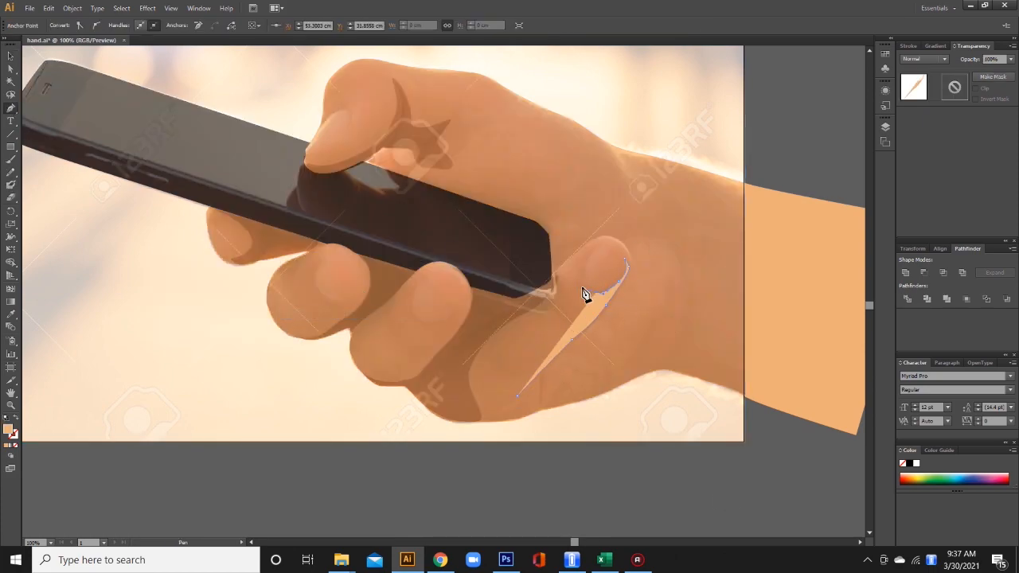
pyautogui.click(585, 290)
pyautogui.click(500, 395)
pyautogui.click(483, 417)
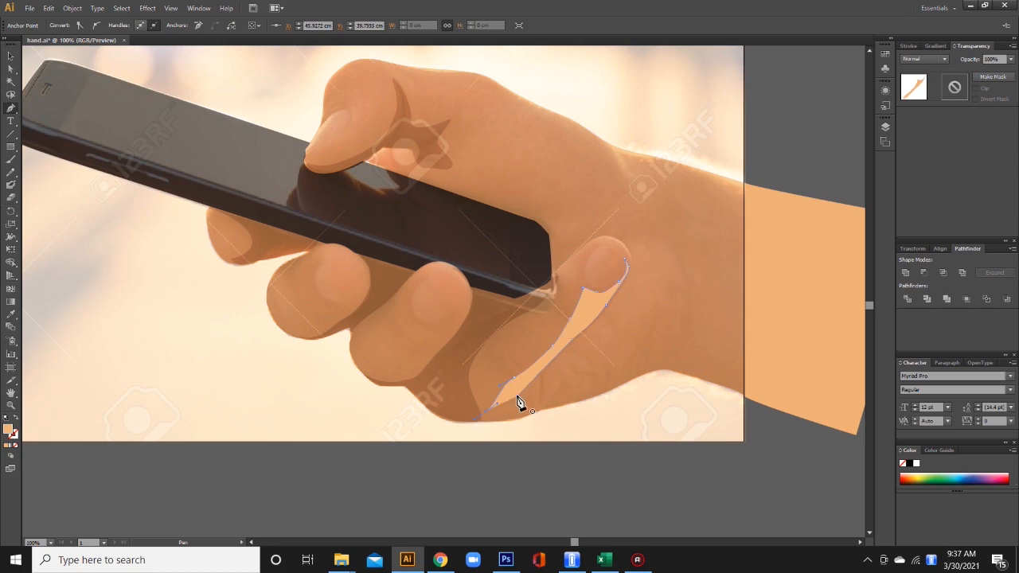
# Step: Continue the palm shadow along the hand's lower edge to the arm's end, then back up through the palm, and close it
pyautogui.moveTo(531, 410); pyautogui.dragTo(543, 410)
pyautogui.moveTo(600, 395); pyautogui.dragTo(686, 375)
pyautogui.hotkey('ctrl', 'z')
pyautogui.moveTo(849, 431); pyautogui.dragTo(856, 435)
pyautogui.moveTo(848, 391); pyautogui.dragTo(838, 384)
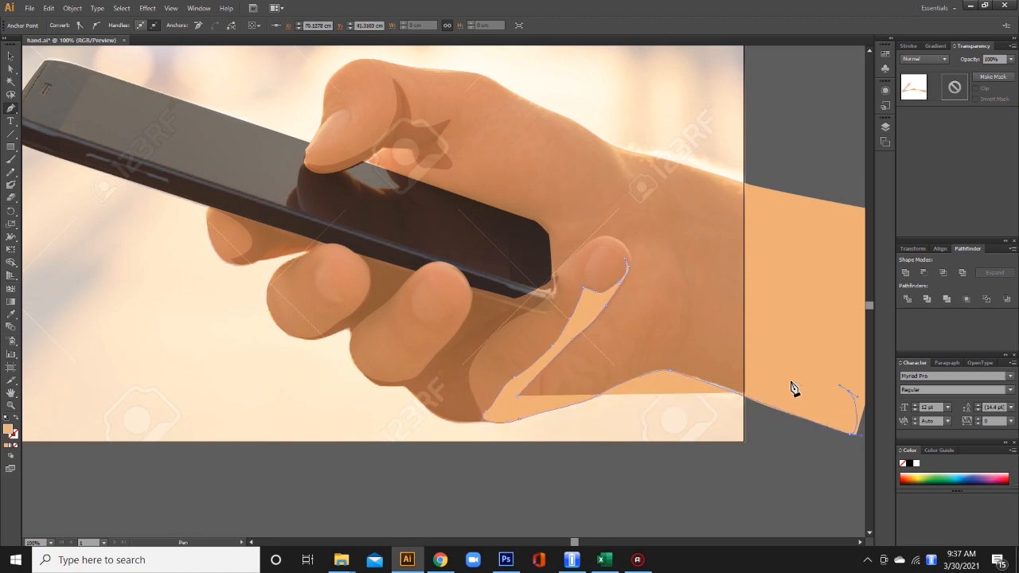
pyautogui.moveTo(746, 345); pyautogui.dragTo(719, 314)
pyautogui.moveTo(700, 273); pyautogui.dragTo(691, 237)
pyautogui.moveTo(660, 195); pyautogui.dragTo(667, 242)
pyautogui.moveTo(667, 321); pyautogui.dragTo(659, 340)
pyautogui.moveTo(592, 372); pyautogui.dragTo(542, 374)
pyautogui.click(517, 397)
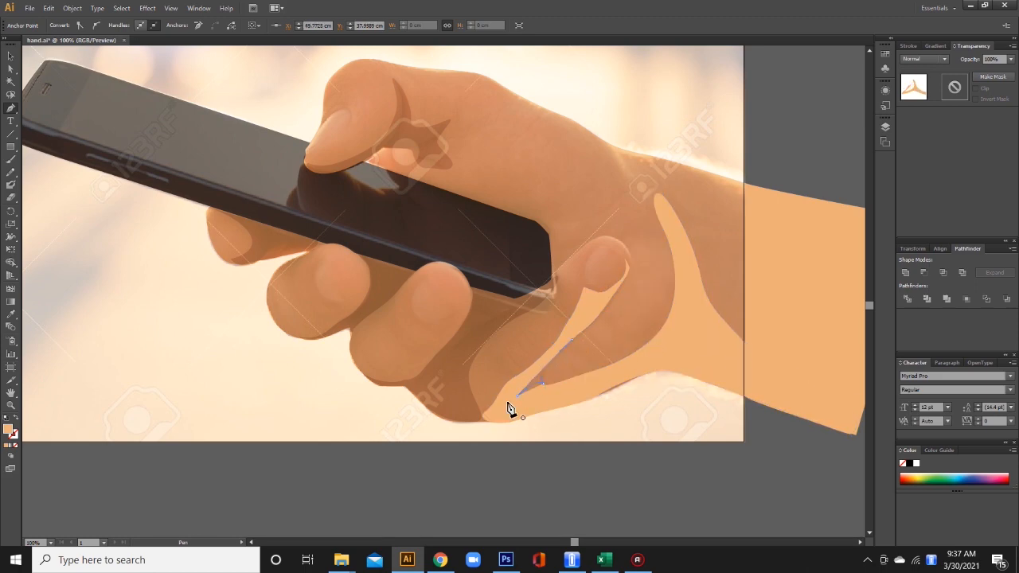
# Step: Send the reference photo to the back again, behind the new palm shadow
pyautogui.press('v')
pyautogui.rightClick(139, 308)
pyautogui.moveTo(171, 371)
pyautogui.click(321, 410)
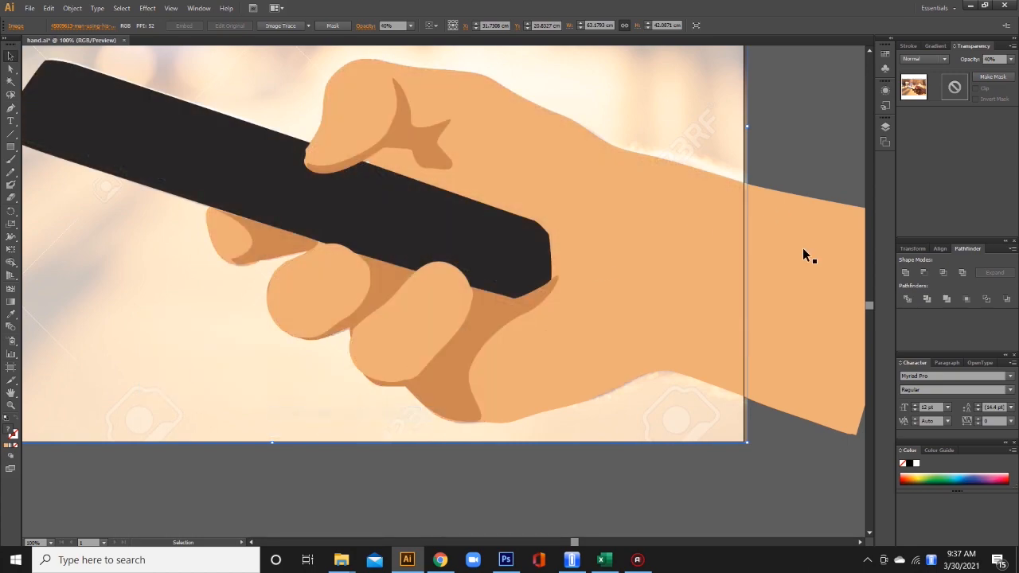
# Step: Locate the palm and wrist shadow path in outline view, return to preview and bring the shape to the front
pyautogui.click(644, 325)
pyautogui.click(812, 114)
pyautogui.hotkey('ctrl', 'y')
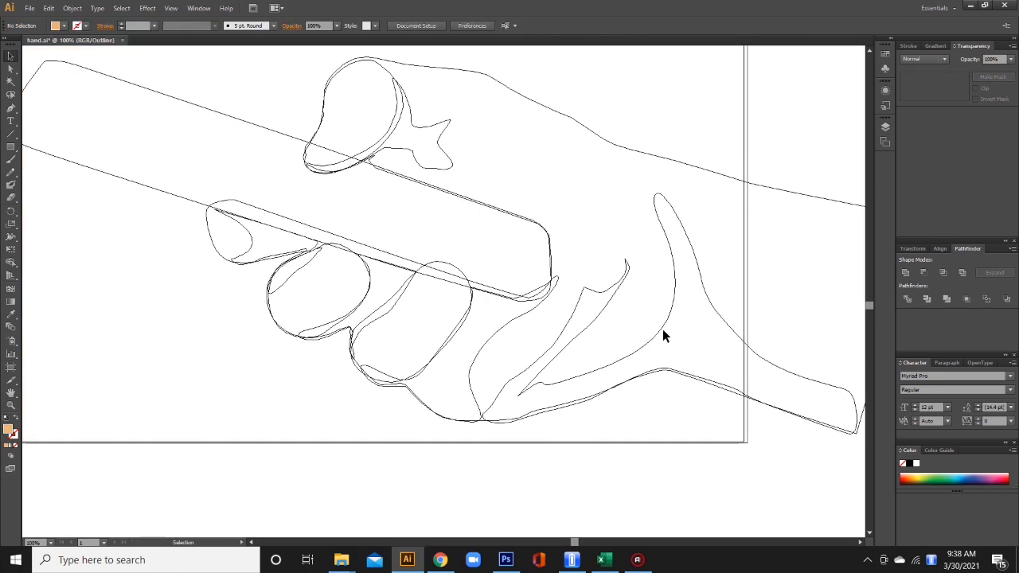
pyautogui.click(663, 334)
pyautogui.hotkey('ctrl', 'y')
pyautogui.rightClick(661, 330)
pyautogui.moveTo(683, 487)
pyautogui.click(788, 501)
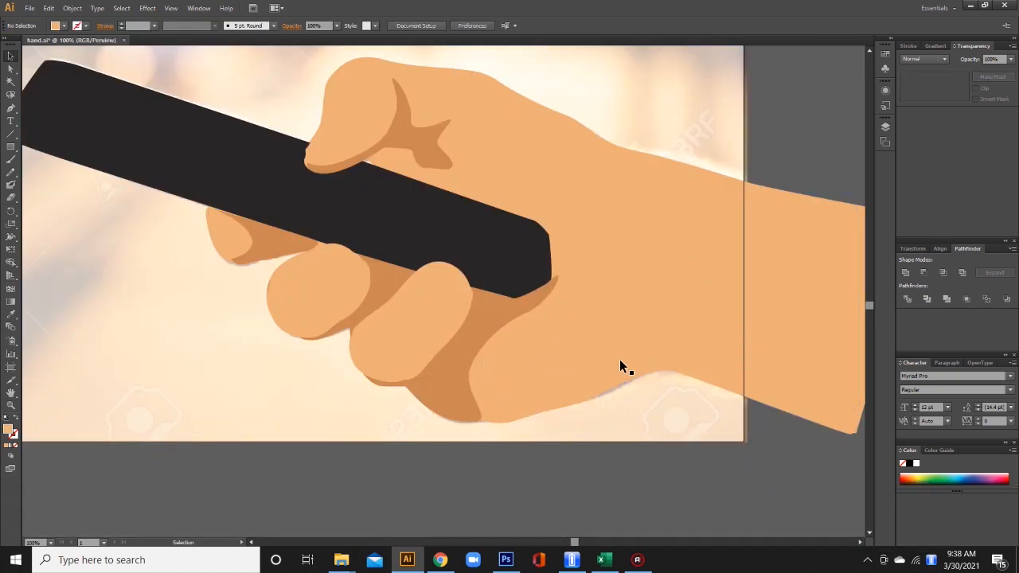
pyautogui.click(620, 364)
pyautogui.rightClick(619, 363)
pyautogui.moveTo(648, 341)
pyautogui.click(764, 344)
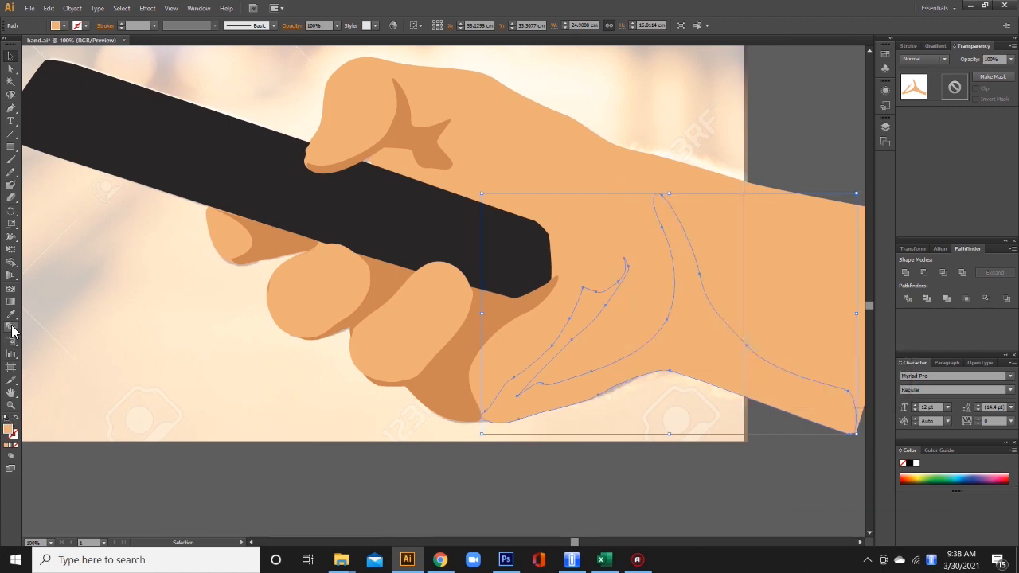
# Step: Fill the palm and wrist shadow with the darker skin tone sampled from an existing finger shadow
pyautogui.click(12, 314)
pyautogui.click(382, 289)
pyautogui.click(11, 57)
pyautogui.click(777, 488)
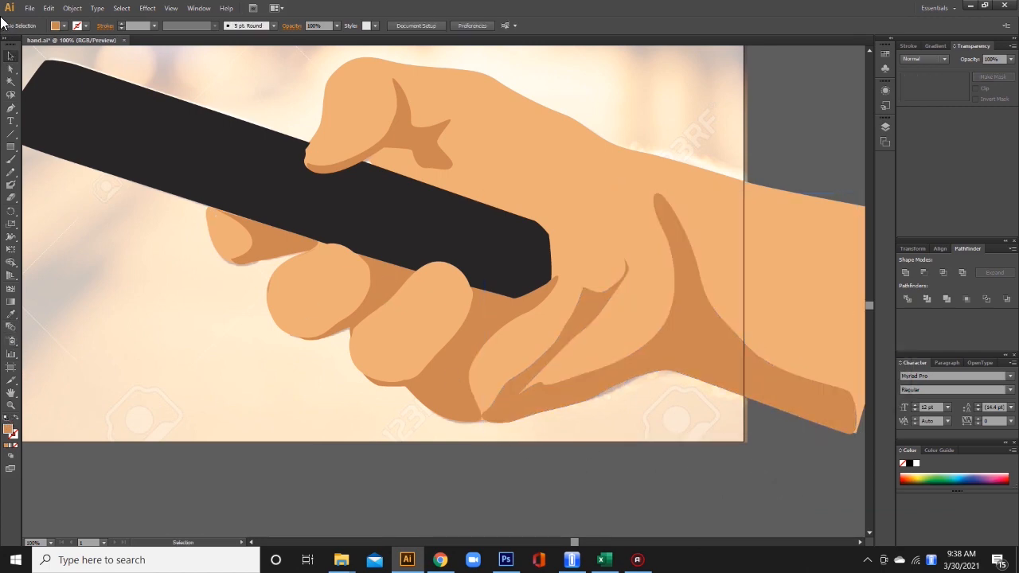
pyautogui.click(480, 420)
# Step: Bring the reference photo in front of the artwork and set its opacity to 70%
pyautogui.click(11, 57)
pyautogui.click(159, 321)
pyautogui.rightClick(159, 321)
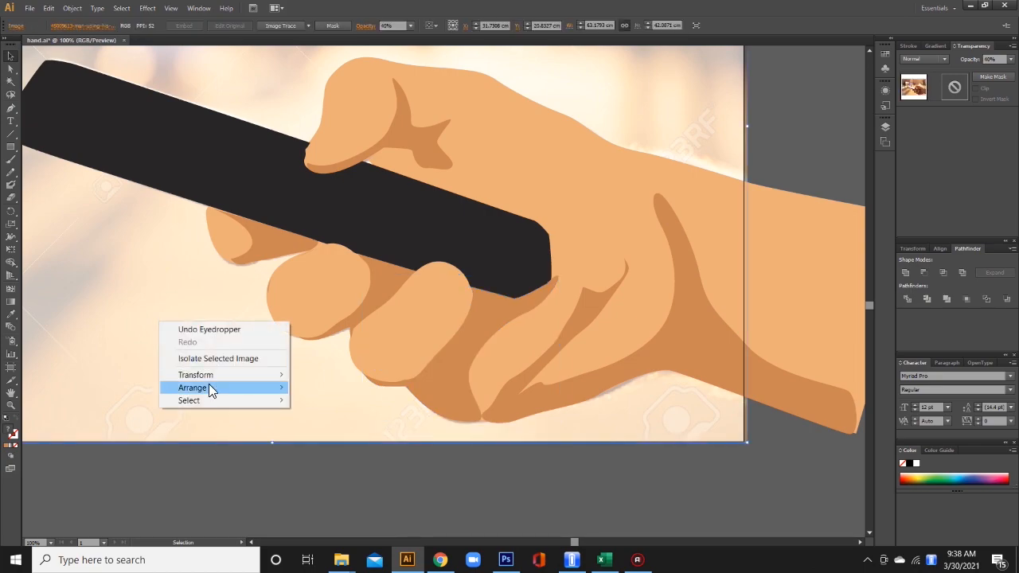
pyautogui.moveTo(208, 387)
pyautogui.click(355, 388)
pyautogui.click(569, 466)
pyautogui.click(669, 112)
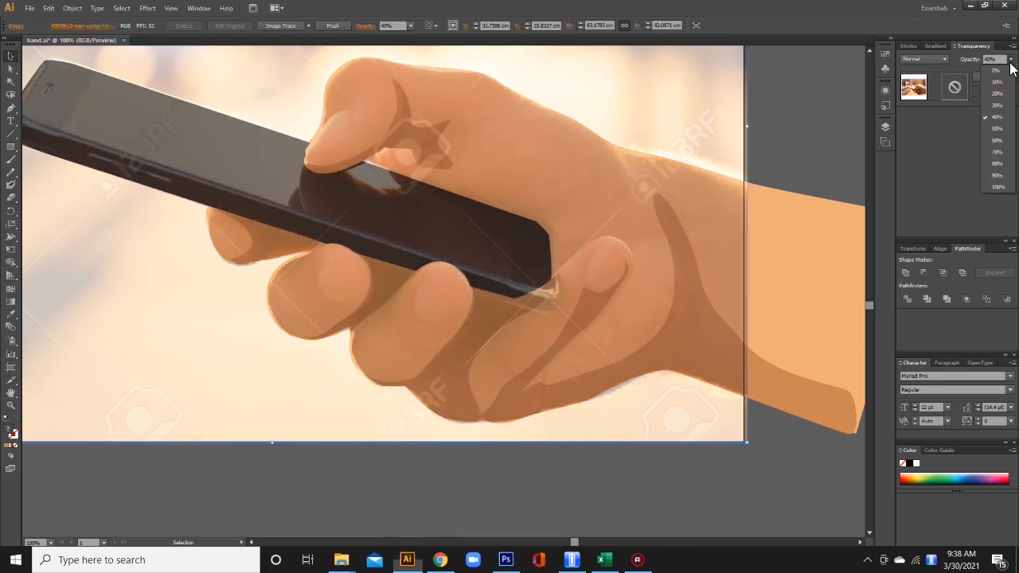
pyautogui.press('0')
pyautogui.click(814, 152)
# Step: Reshape the upper edge of the shadow beside the little finger in outline view, curving it closer to the ring finger, and return to preview
pyautogui.press('a')
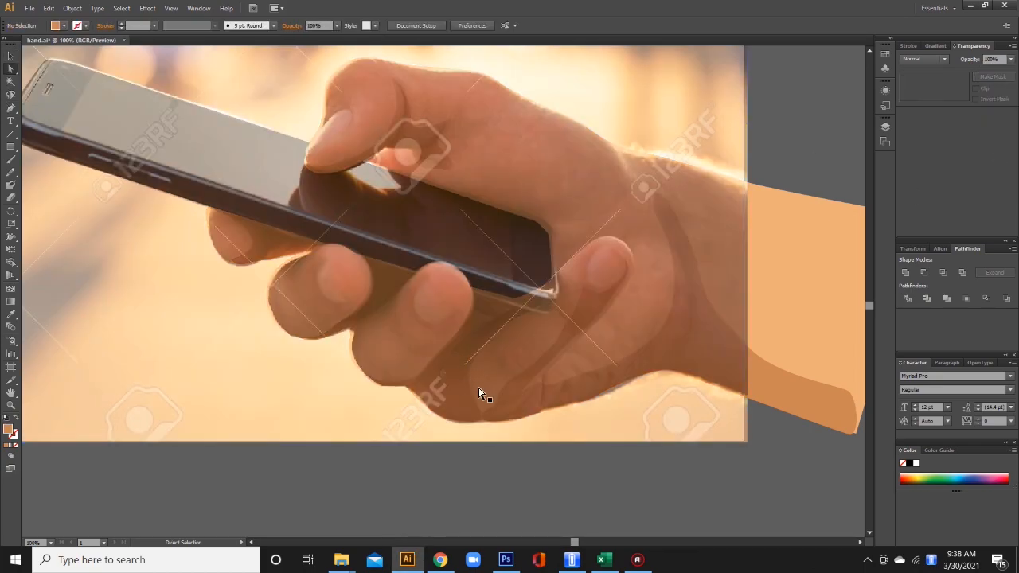
pyautogui.hotkey('ctrl', 'y')
pyautogui.moveTo(468, 365); pyautogui.dragTo(430, 408)
pyautogui.hotkey('ctrl', 'z')
pyautogui.click(440, 383)
pyautogui.hotkey('ctrl', 'z')
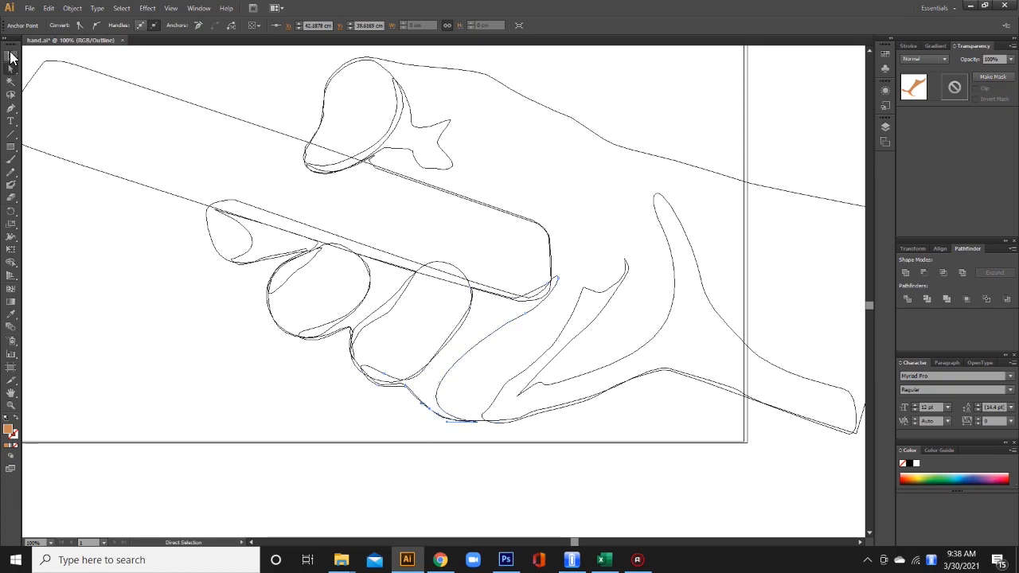
pyautogui.click(10, 56)
pyautogui.click(694, 389)
pyautogui.moveTo(698, 385); pyautogui.dragTo(580, 411)
pyautogui.rightClick(576, 121)
pyautogui.click(719, 114)
pyautogui.hotkey('ctrl', 'y')
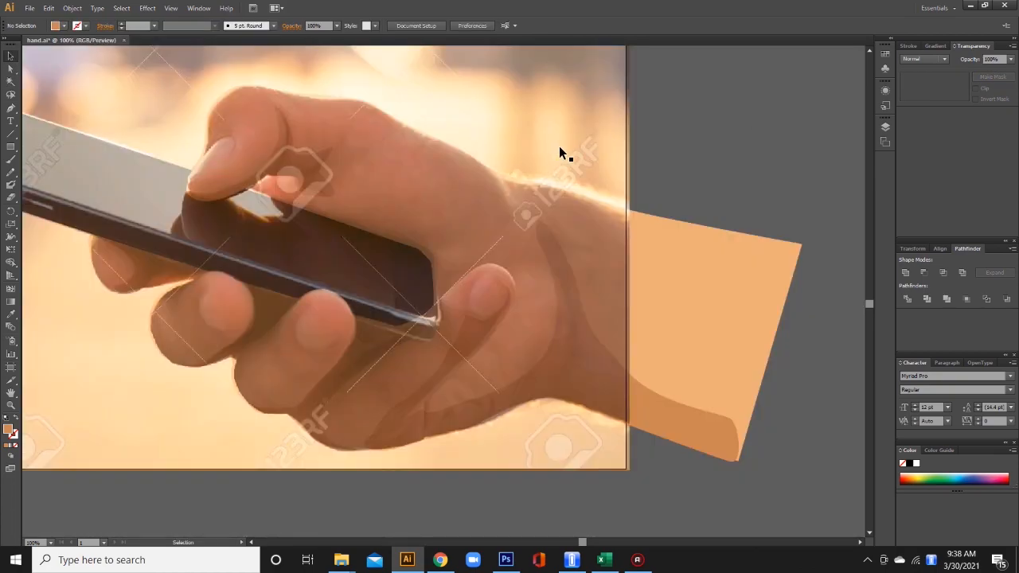
# Step: Send the reference photo to the back to review the reshaped finger shadow
pyautogui.rightClick(624, 148)
pyautogui.moveTo(666, 214)
pyautogui.click(776, 245)
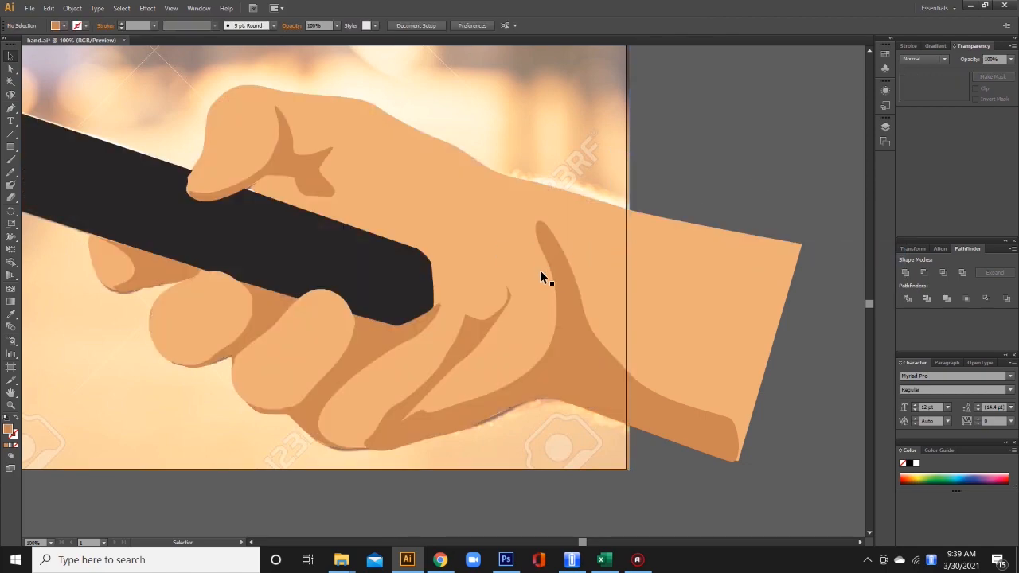
pyautogui.scroll(1, 540, 278)
pyautogui.hscroll(-3, 540, 278)
# Step: Bring the reference photo to the front again and raise its opacity to 90%
pyautogui.rightClick(628, 113)
pyautogui.moveTo(755, 177)
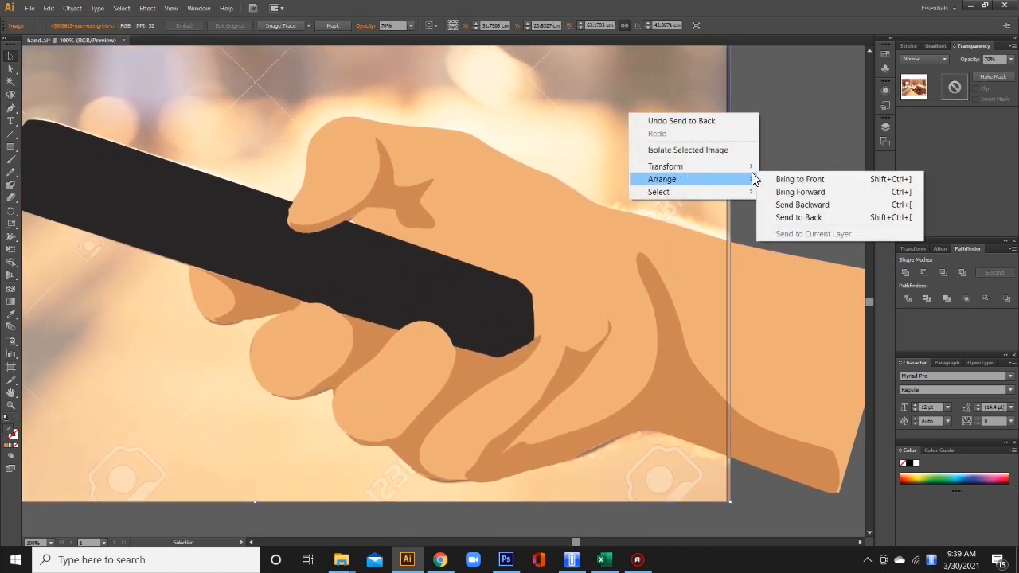
pyautogui.click(799, 179)
pyautogui.click(1011, 59)
pyautogui.click(1011, 59)
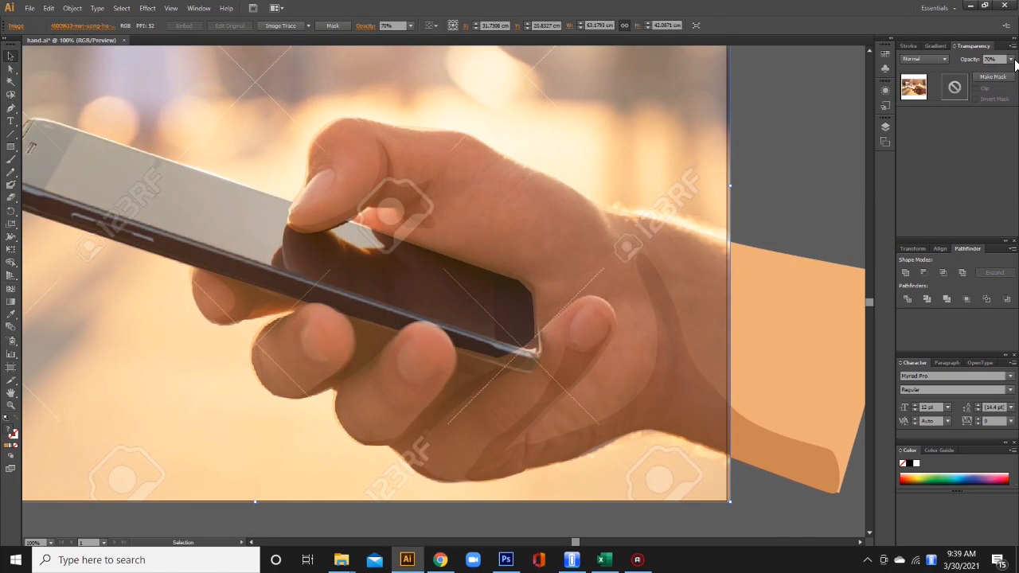
pyautogui.click(1011, 59)
pyautogui.click(999, 185)
pyautogui.click(830, 179)
pyautogui.moveTo(681, 229); pyautogui.dragTo(641, 194)
# Step: Draw a thin crease shape on the little finger's knuckle with the Pen tool and fill it with dark brown
pyautogui.click(10, 107)
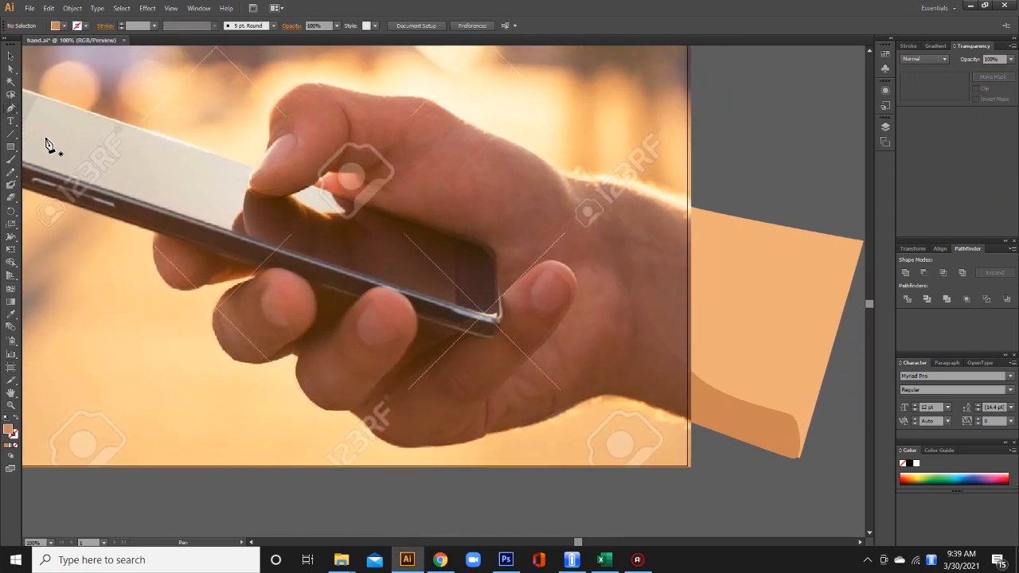
pyautogui.moveTo(462, 387); pyautogui.dragTo(447, 370)
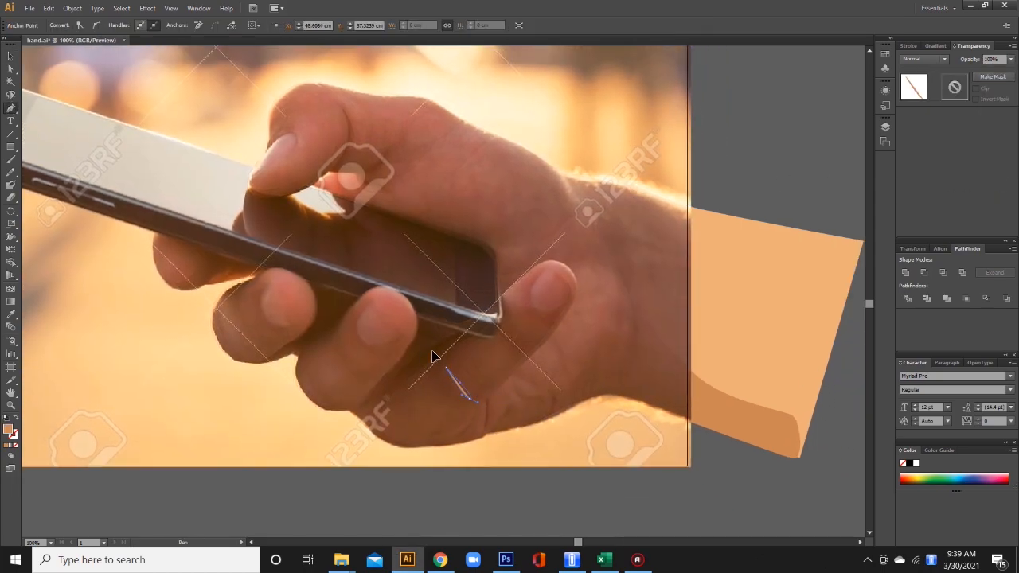
pyautogui.click(435, 354)
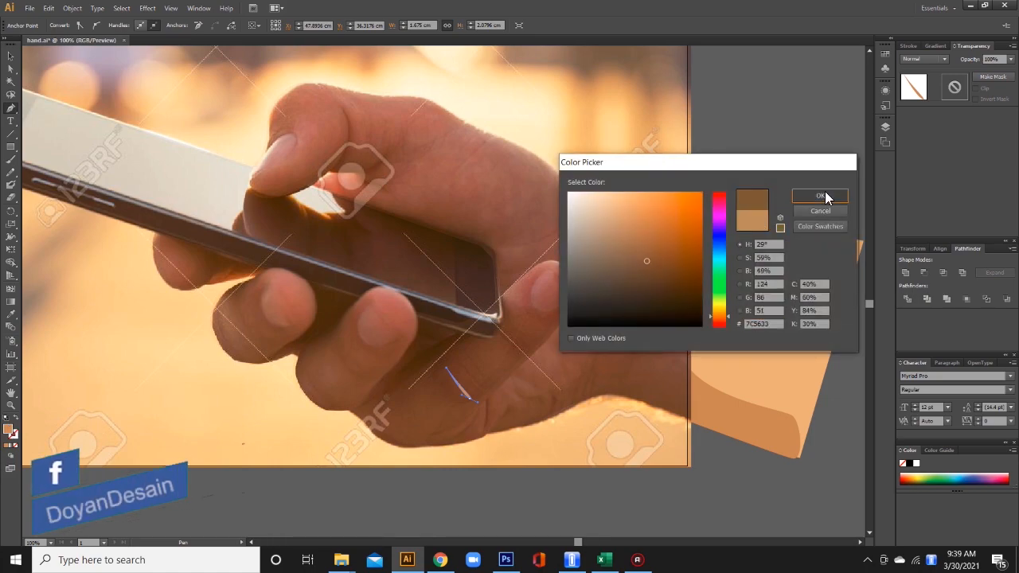
pyautogui.click(820, 195)
pyautogui.doubleClick(10, 431)
pyautogui.click(820, 195)
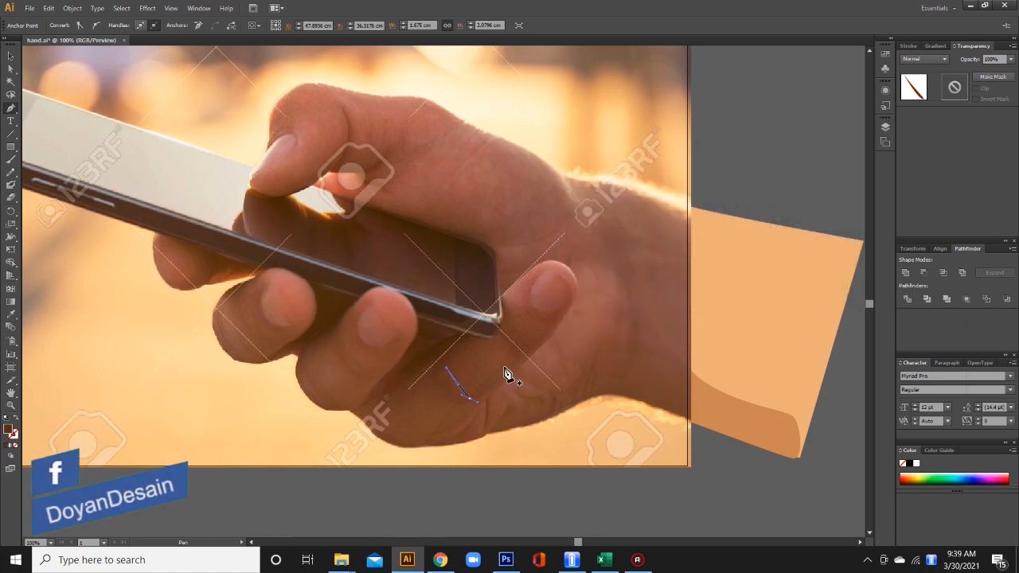
# Step: Draw three more thin curved creases where the little finger folds near the hand's lower edge
pyautogui.moveTo(485, 399); pyautogui.dragTo(482, 436)
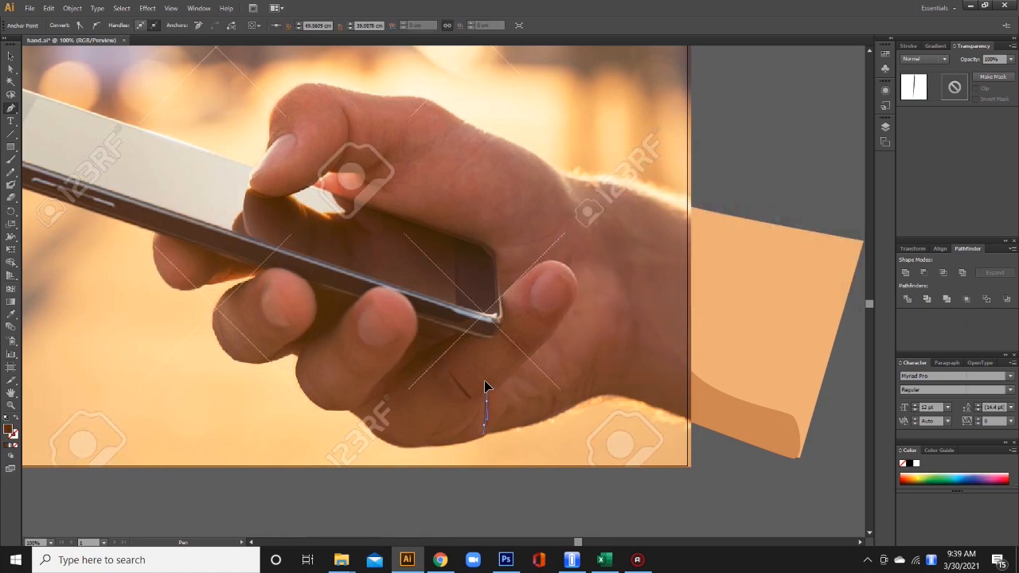
pyautogui.moveTo(484, 382); pyautogui.dragTo(485, 400)
pyautogui.click(476, 408)
pyautogui.moveTo(459, 436); pyautogui.dragTo(445, 445)
pyautogui.click(475, 407)
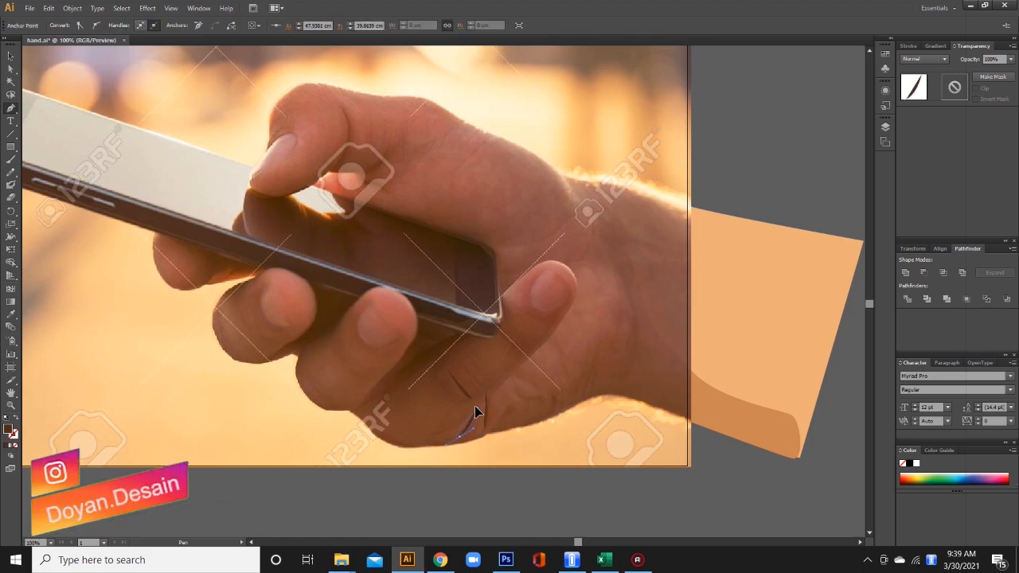
pyautogui.moveTo(476, 377); pyautogui.dragTo(480, 390)
pyautogui.click(463, 418)
pyautogui.moveTo(433, 433); pyautogui.dragTo(423, 436)
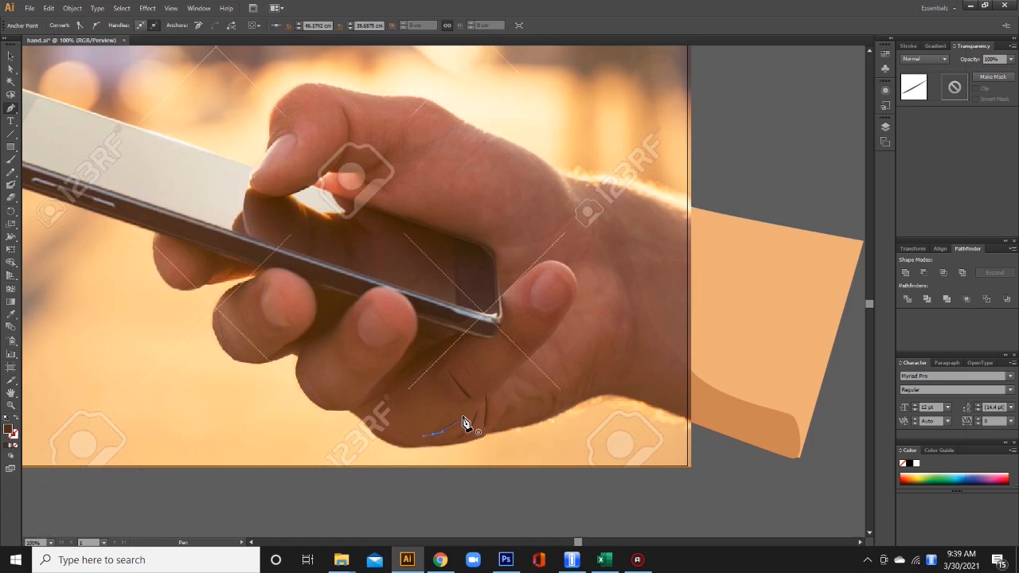
pyautogui.moveTo(480, 401); pyautogui.dragTo(481, 398)
# Step: Draw a short crease at the heel of the palm and a long curved crease along the wrist
pyautogui.moveTo(579, 386); pyautogui.dragTo(567, 408)
pyautogui.click(620, 276)
pyautogui.moveTo(633, 363); pyautogui.dragTo(624, 410)
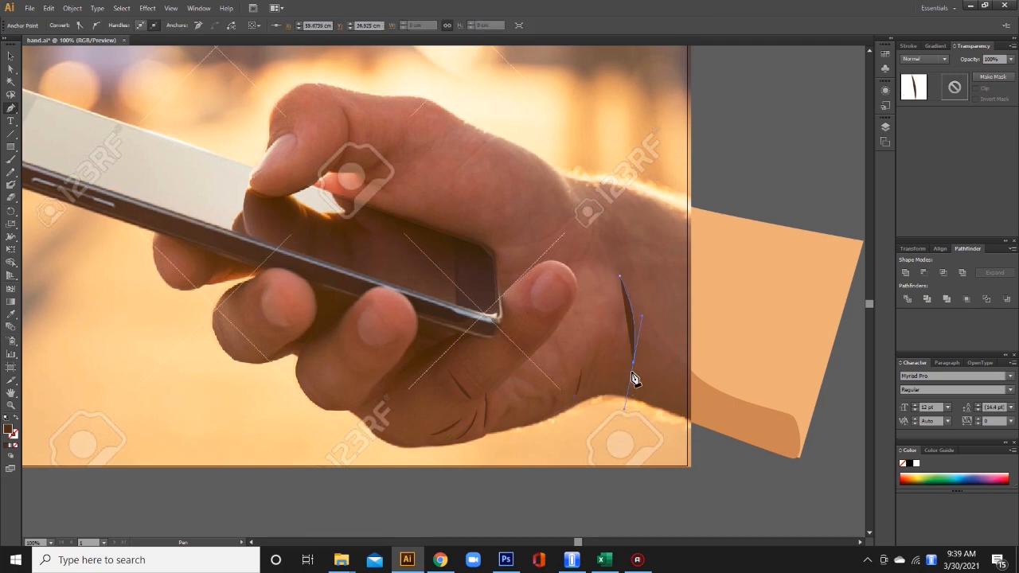
pyautogui.moveTo(592, 208); pyautogui.dragTo(594, 210)
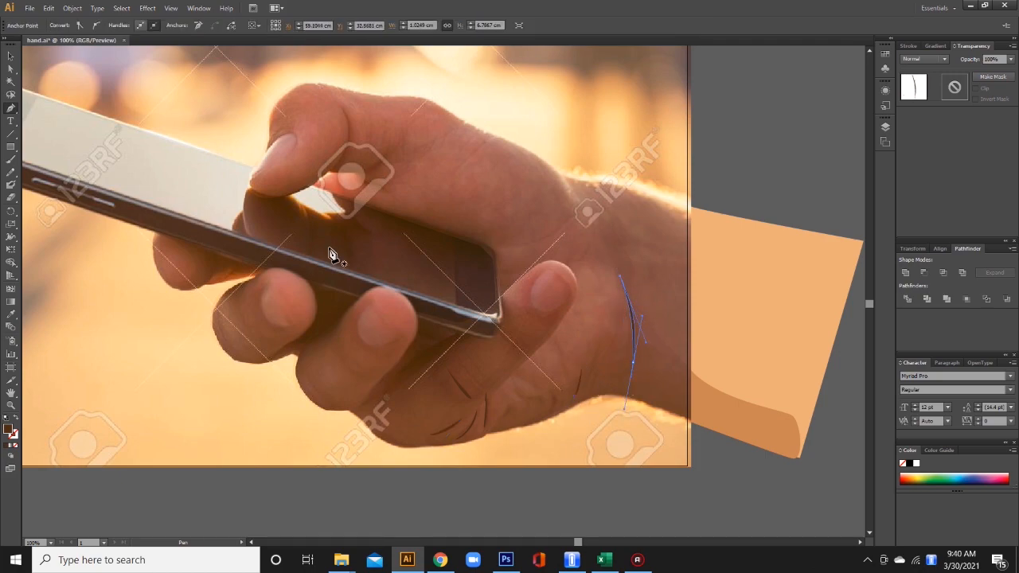
# Step: Draw a curved crease at the thumb joint and a small crease on the fingertip farthest from the wrist, below the phone
pyautogui.click(339, 105)
pyautogui.moveTo(335, 166); pyautogui.dragTo(308, 206)
pyautogui.scroll(5, 350, 214)
pyautogui.click(214, 416)
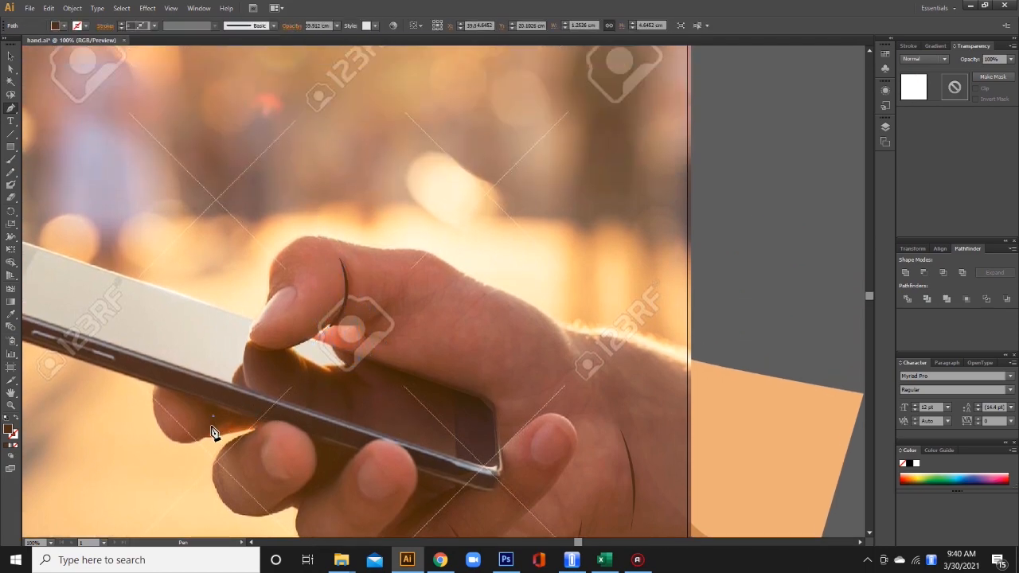
pyautogui.moveTo(200, 438); pyautogui.dragTo(186, 448)
pyautogui.moveTo(204, 396); pyautogui.dragTo(206, 397)
# Step: Draw a thin curved crease in the fold beside the base of the thumb
pyautogui.moveTo(374, 394); pyautogui.dragTo(330, 362)
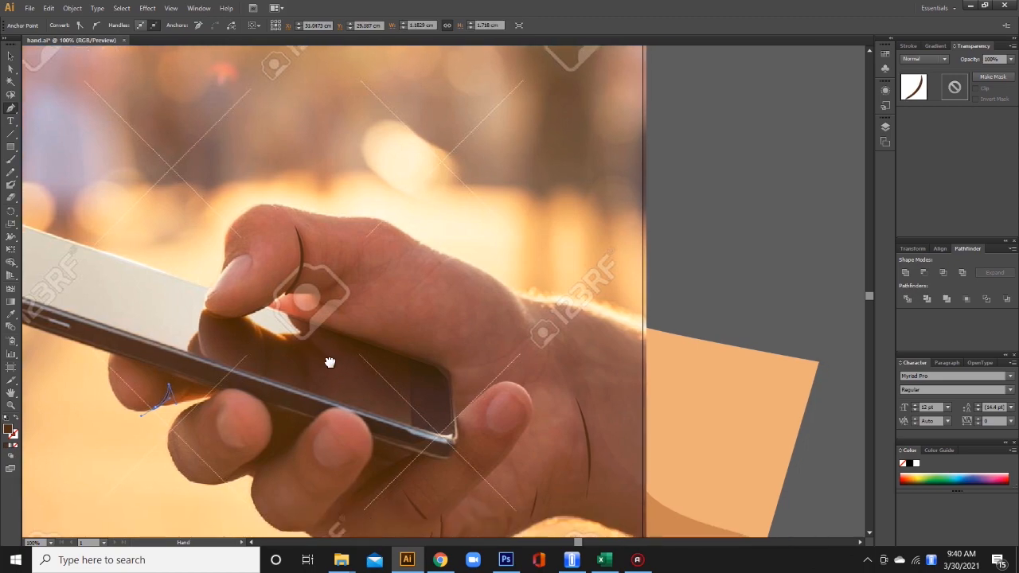
pyautogui.click(304, 294)
pyautogui.moveTo(340, 280); pyautogui.dragTo(350, 270)
pyautogui.click(341, 271)
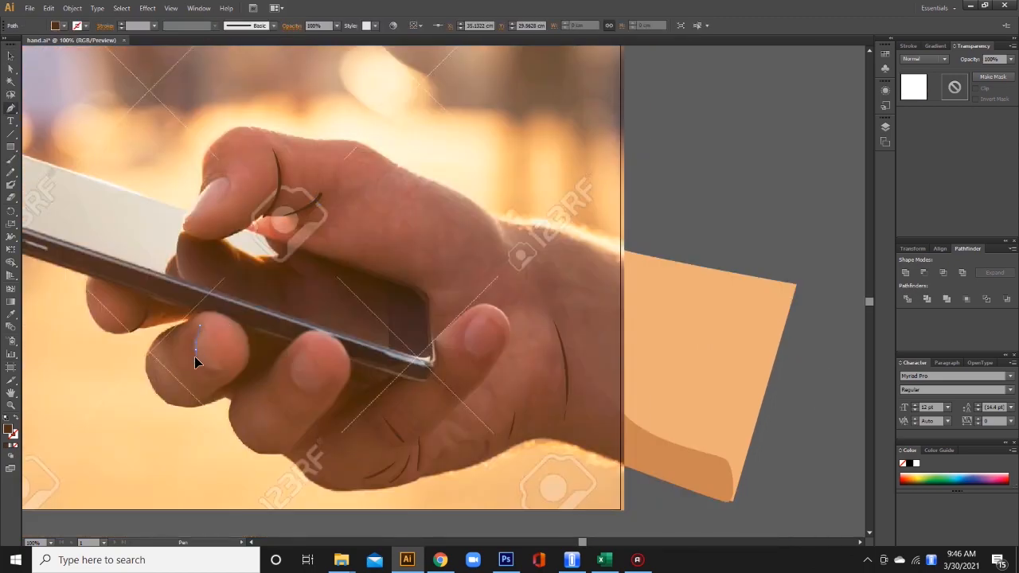
# Step: Draw the middle finger's nail as a curved sliver with the Pen tool and fill it with light peach
pyautogui.click(196, 354)
pyautogui.click(224, 369)
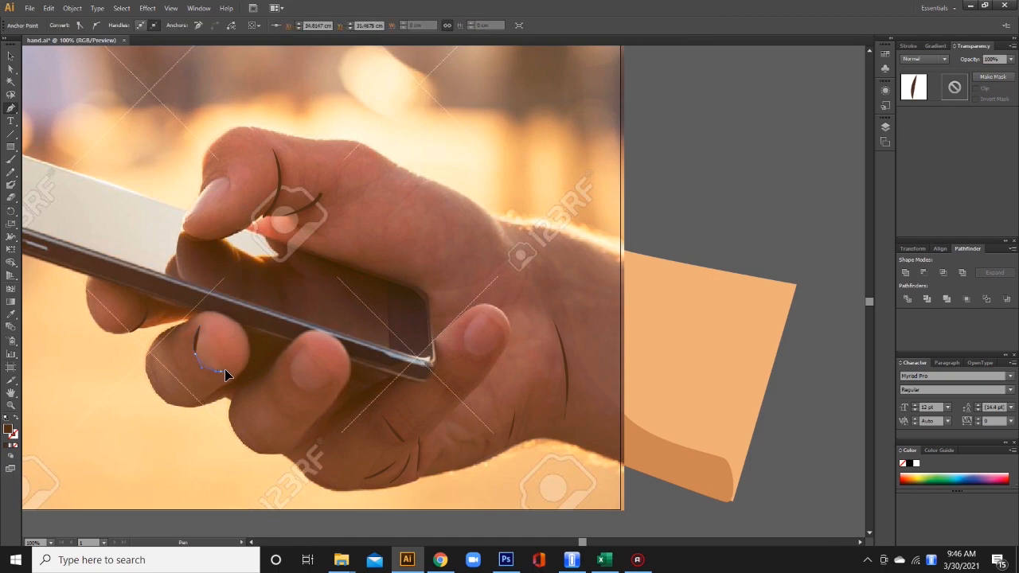
pyautogui.doubleClick(8, 430)
pyautogui.click(601, 205)
pyautogui.click(828, 195)
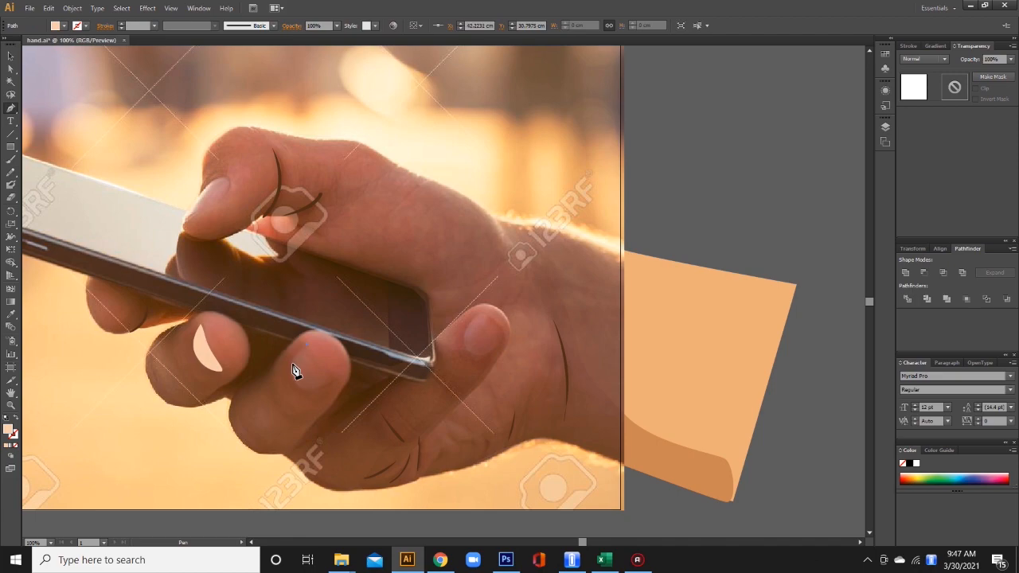
# Step: Draw the nails of the ring finger, little finger and thumb in the same light peach fill
pyautogui.click(295, 390)
pyautogui.click(334, 382)
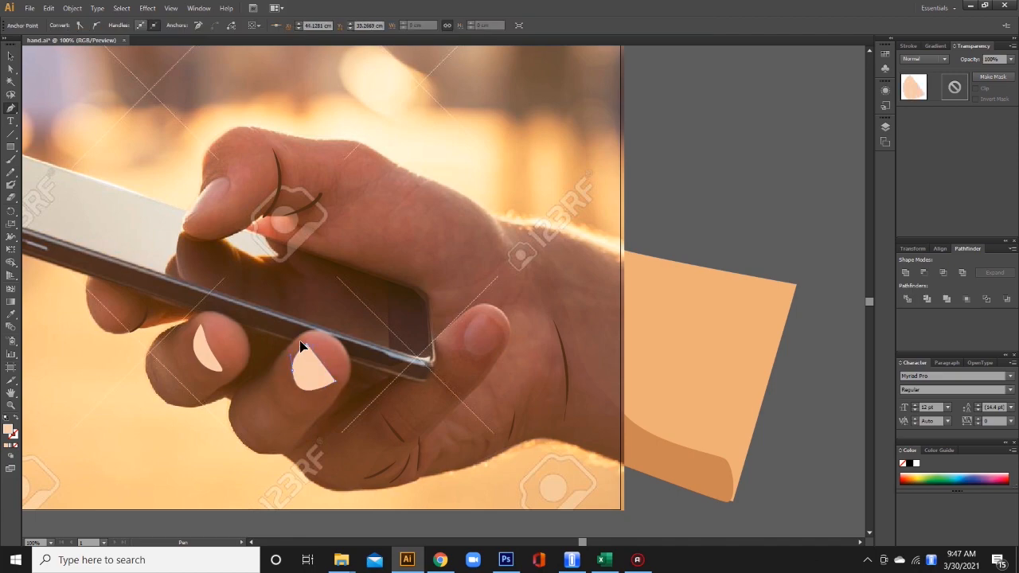
pyautogui.click(480, 314)
pyautogui.moveTo(465, 337); pyautogui.dragTo(466, 352)
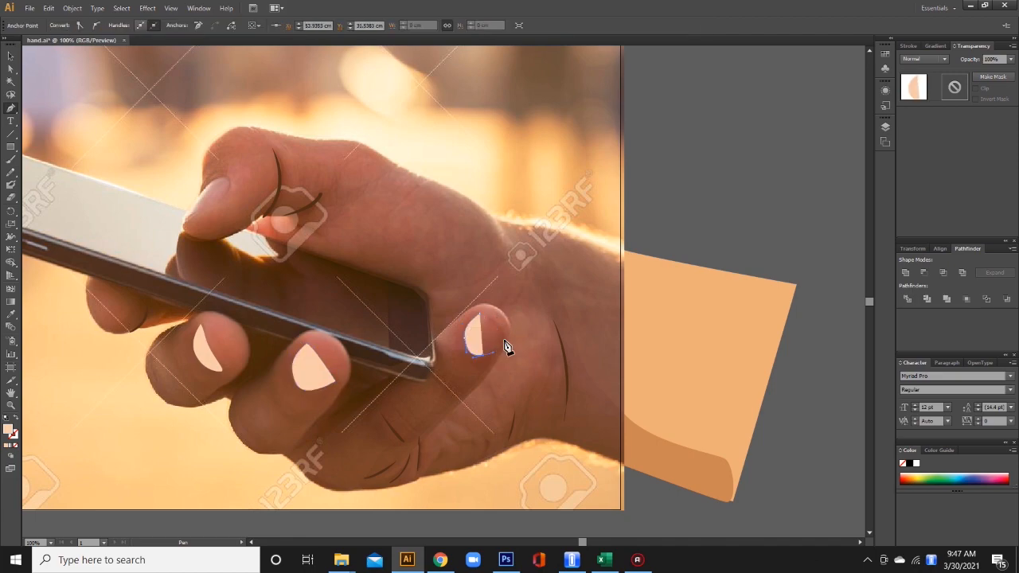
pyautogui.click(227, 177)
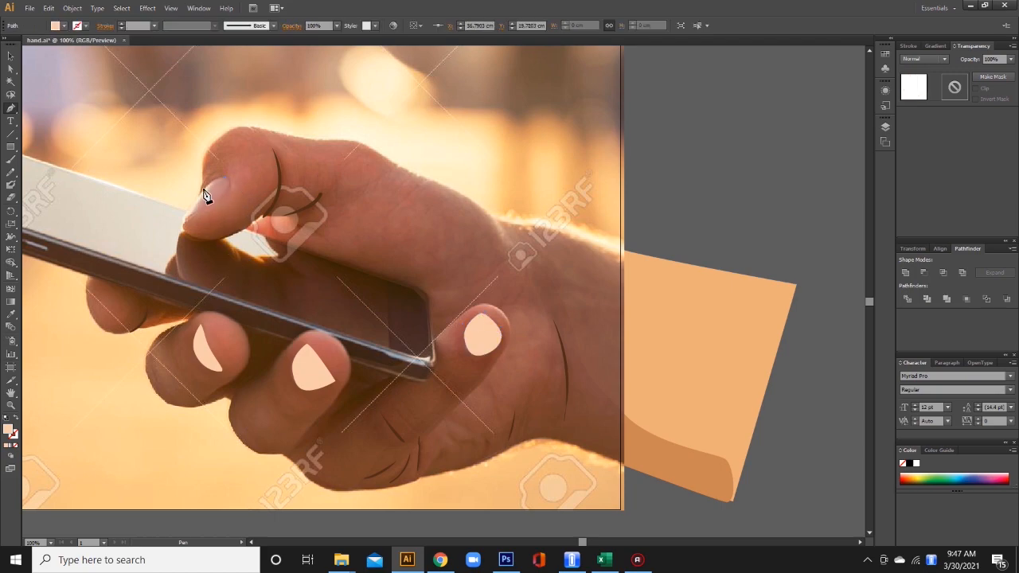
pyautogui.moveTo(192, 199); pyautogui.dragTo(221, 209)
pyautogui.click(183, 218)
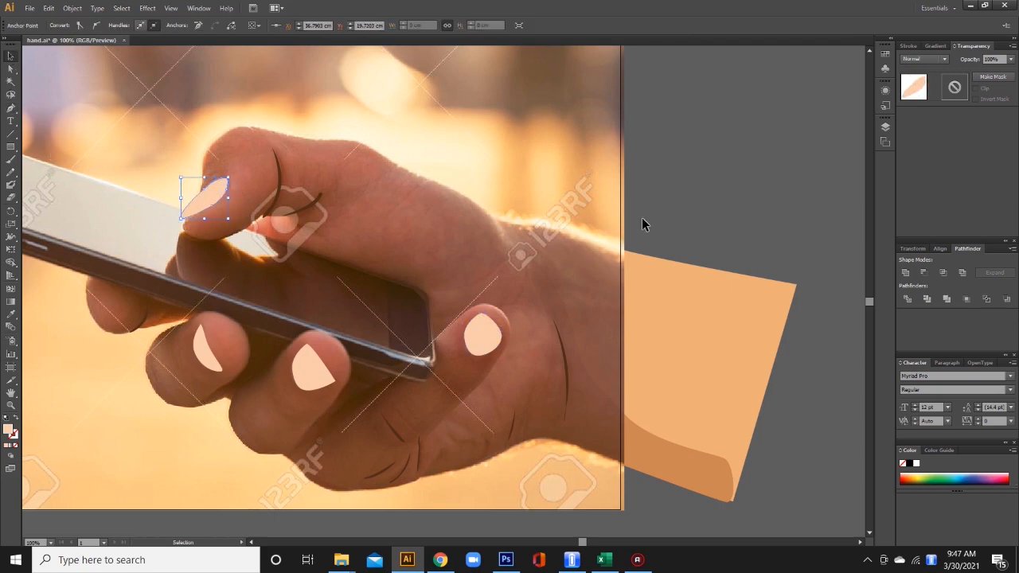
# Step: Send the reference photo behind the drawn shapes and deselect it
pyautogui.click(678, 188)
pyautogui.rightClick(580, 163)
pyautogui.moveTo(710, 230)
pyautogui.click(751, 269)
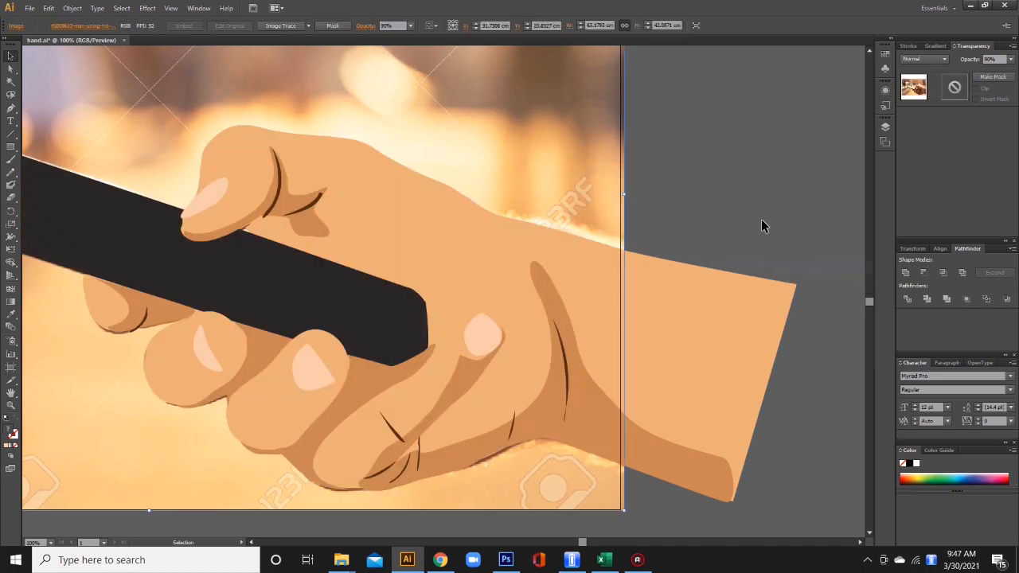
pyautogui.click(762, 222)
pyautogui.click(312, 368)
pyautogui.keyDown('shift'); pyautogui.click(210, 196); pyautogui.keyUp('shift')
pyautogui.keyDown('shift'); pyautogui.click(203, 353); pyautogui.keyUp('shift')
pyautogui.keyDown('shift'); pyautogui.click(478, 340); pyautogui.keyUp('shift')
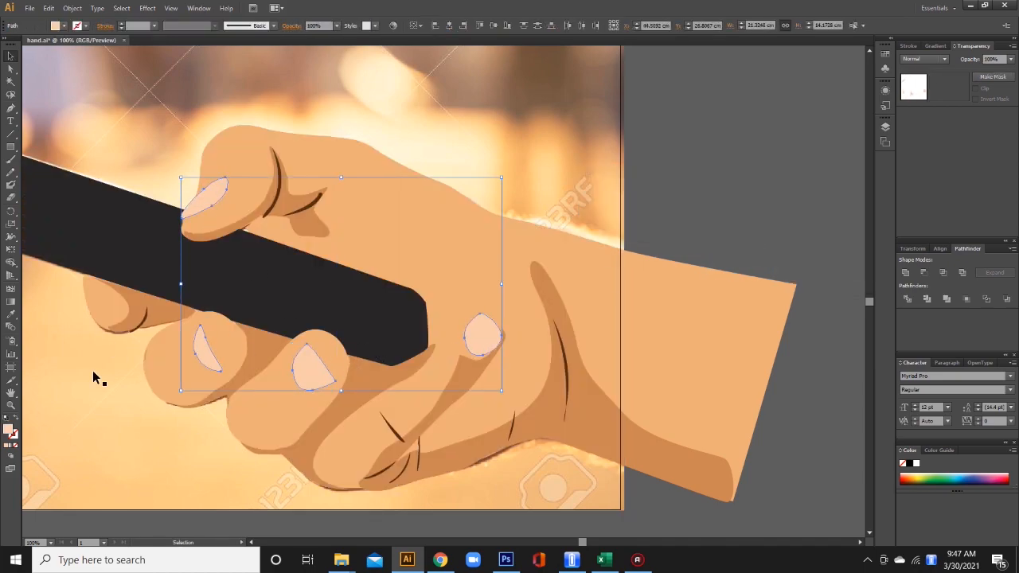
pyautogui.click(686, 230)
# Step: Draw a shadow path across the lower half of the little finger's nail with the Pen tool
pyautogui.click(482, 335)
pyautogui.press('p')
pyautogui.click(495, 328)
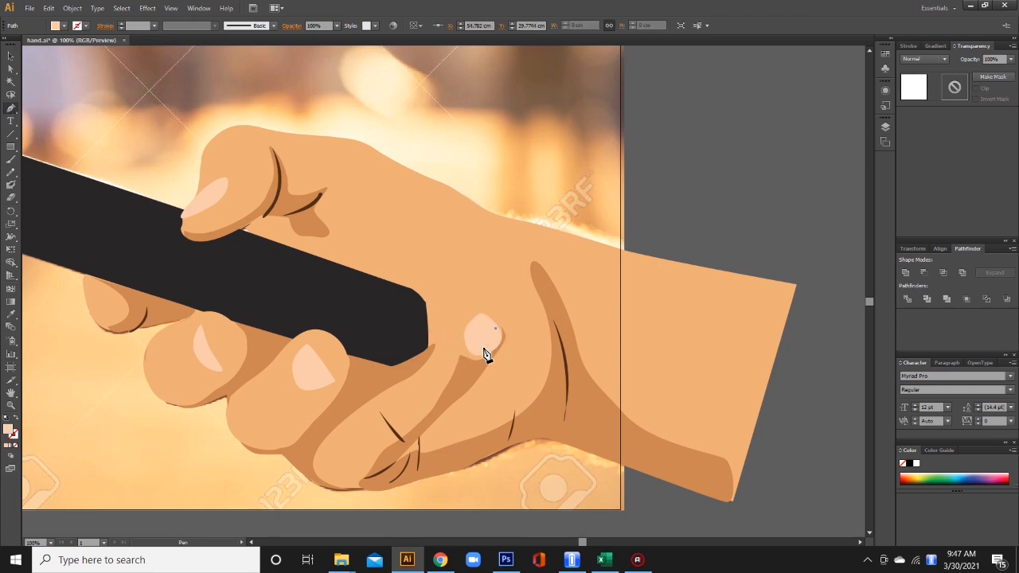
pyautogui.hotkey('ctrl', 'z')
pyautogui.click(472, 352)
pyautogui.moveTo(476, 355); pyautogui.dragTo(483, 355)
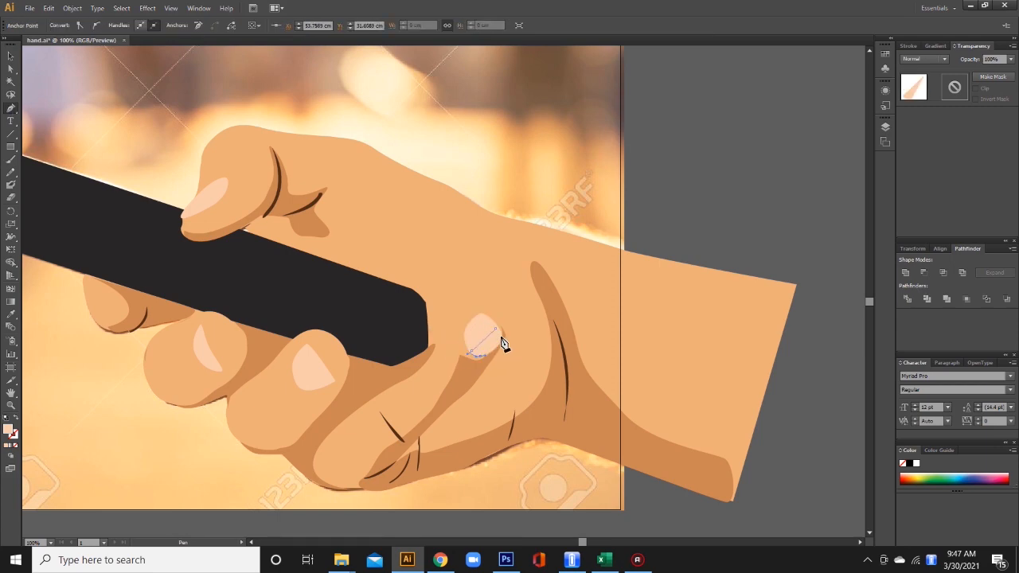
# Step: Fill the little finger's nail shadow with a slightly darker, muted peach and deselect it
pyautogui.doubleClick(9, 432)
pyautogui.click(606, 214)
pyautogui.click(823, 199)
pyautogui.press('v')
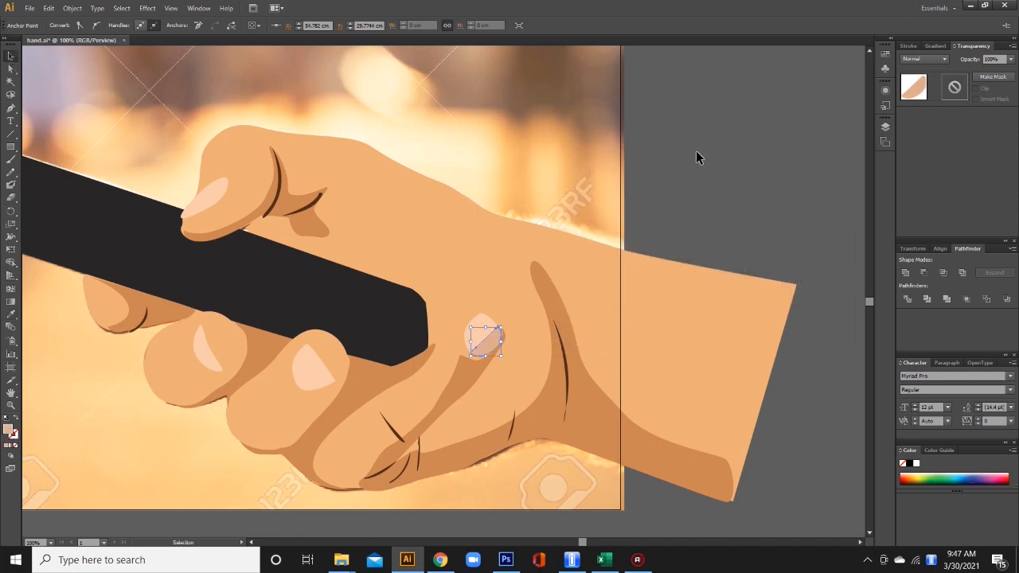
pyautogui.click(728, 216)
# Step: Draw a curved shadow shape along the ring finger's lower edge, from its knuckle up past the nail
pyautogui.press('p')
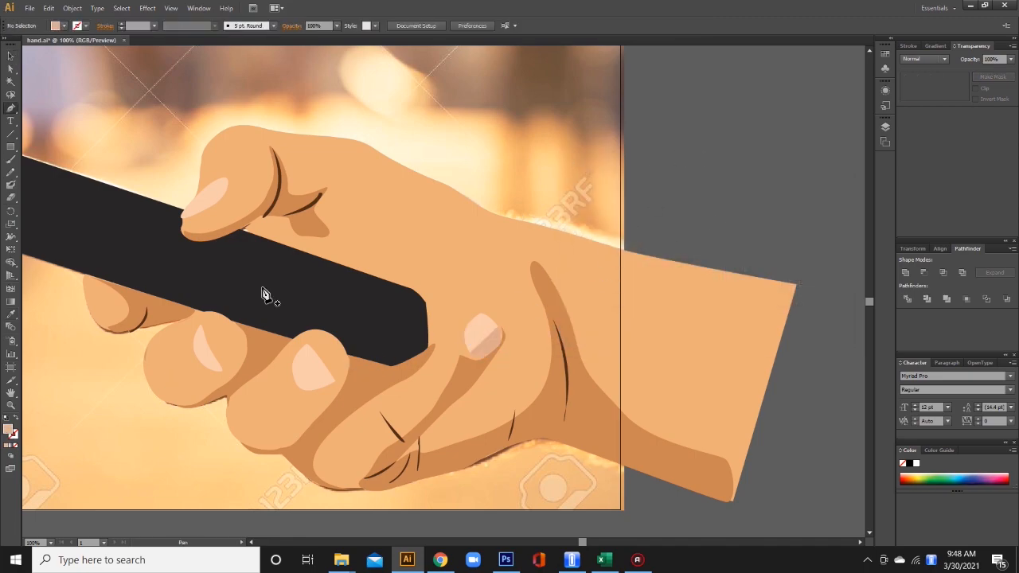
pyautogui.click(247, 452)
pyautogui.moveTo(332, 369); pyautogui.dragTo(349, 367)
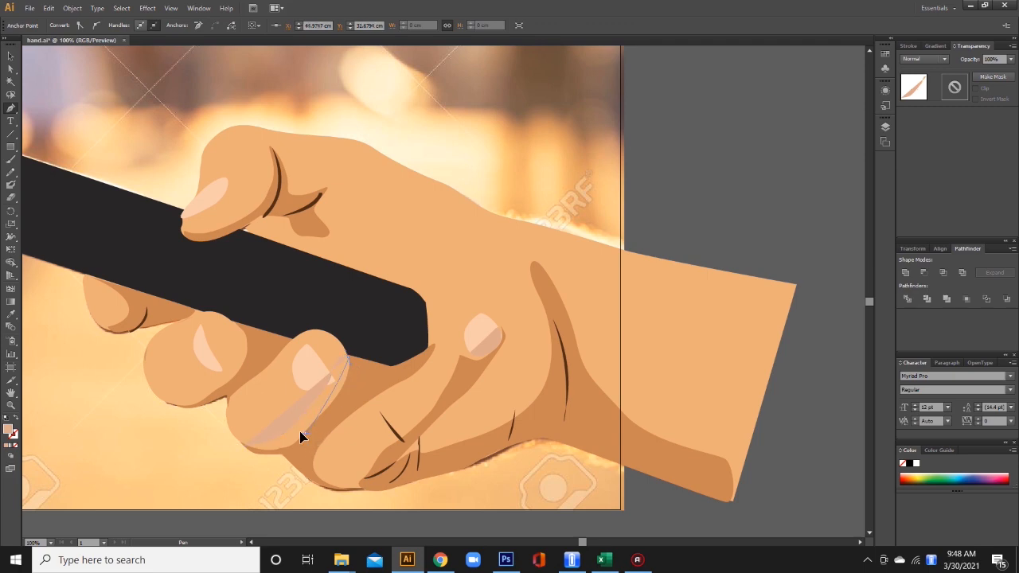
pyautogui.click(239, 452)
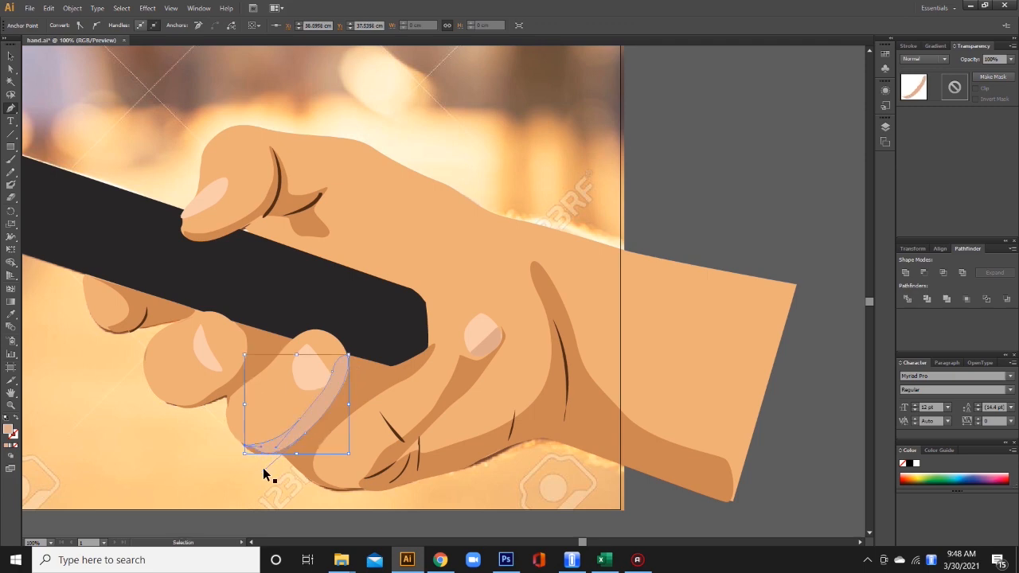
# Step: Try the hand's darker brown shadow fill at 40% opacity on the ring finger's edge shape, then remove the shape
pyautogui.click(10, 315)
pyautogui.click(363, 378)
pyautogui.press('v')
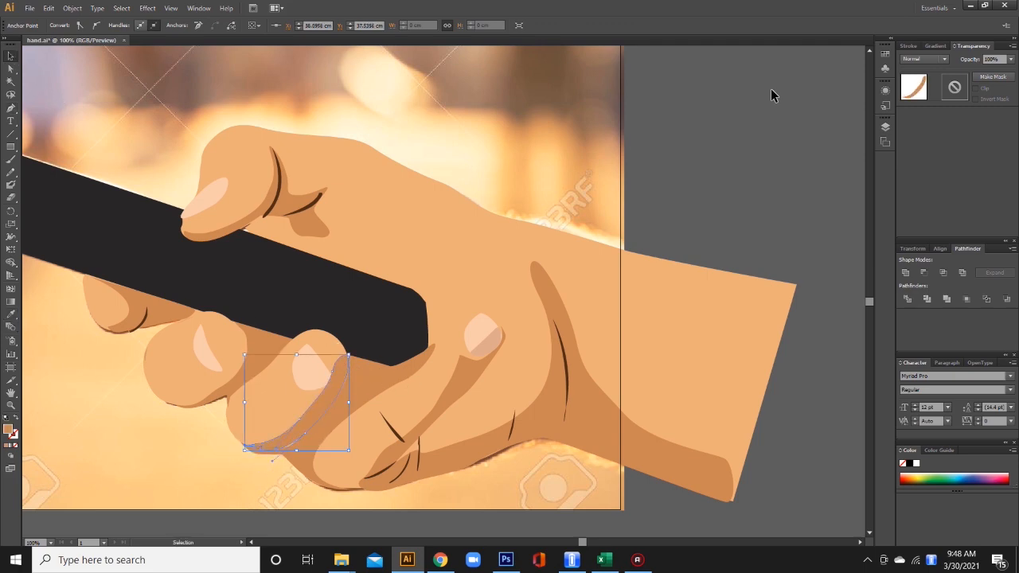
pyautogui.click(1011, 59)
pyautogui.click(997, 119)
pyautogui.click(791, 232)
pyautogui.hotkey('ctrl', 'z')
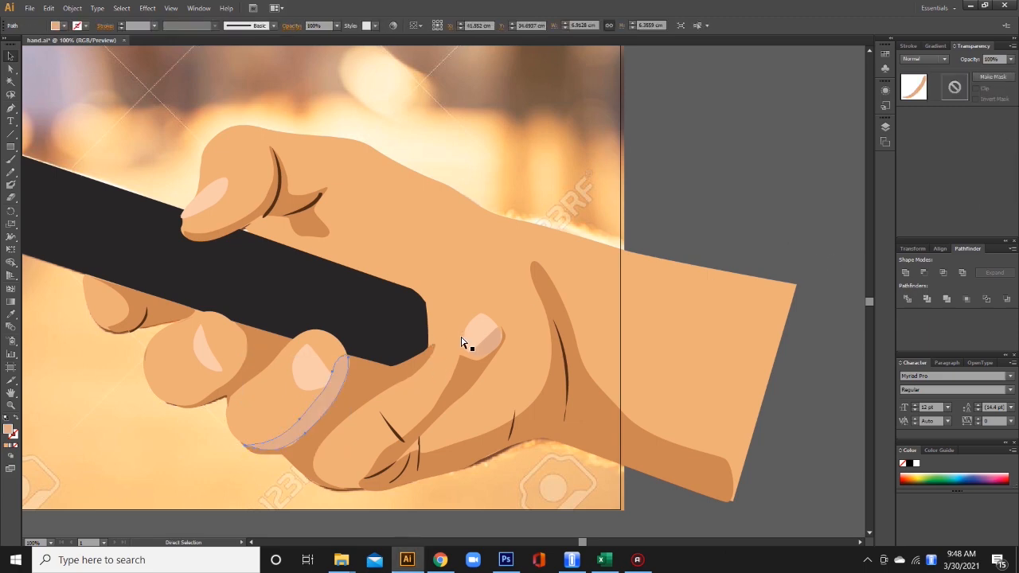
pyautogui.click(823, 193)
pyautogui.click(10, 109)
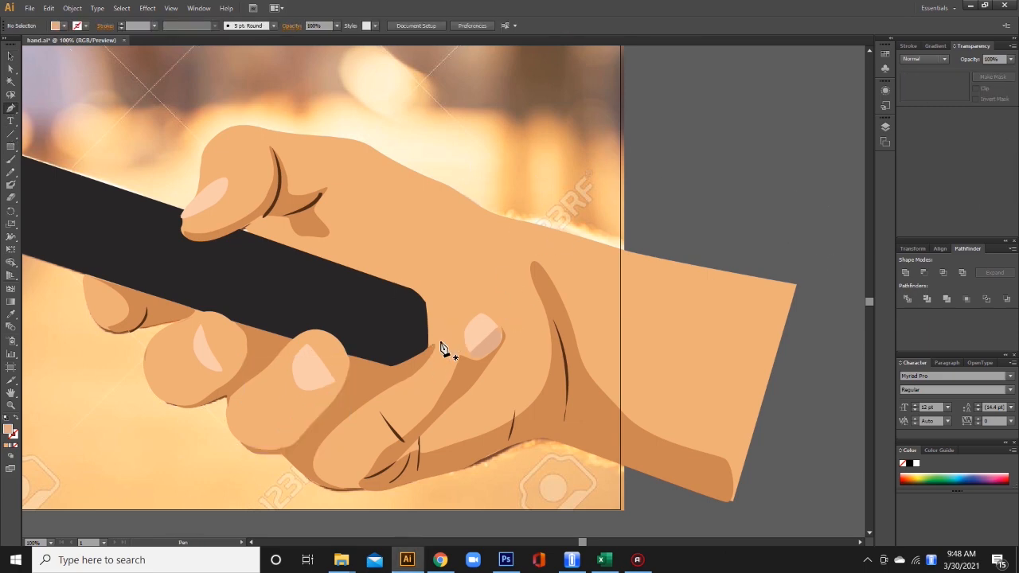
pyautogui.click(433, 349)
# Step: Send the hand base and the lower finger shadow to the back, keeping the reference photo behind them
pyautogui.click(10, 56)
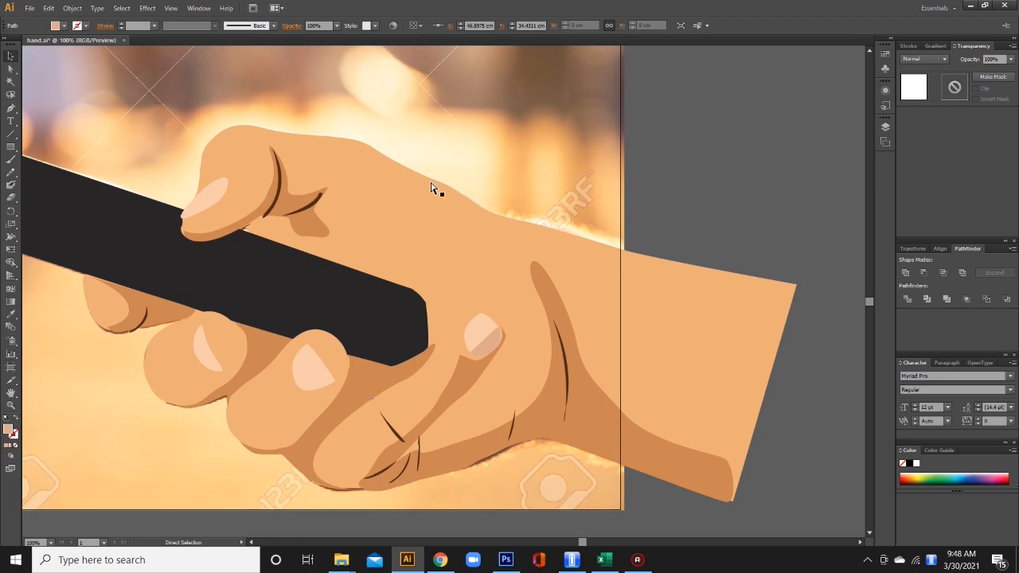
pyautogui.click(390, 335)
pyautogui.rightClick(377, 382)
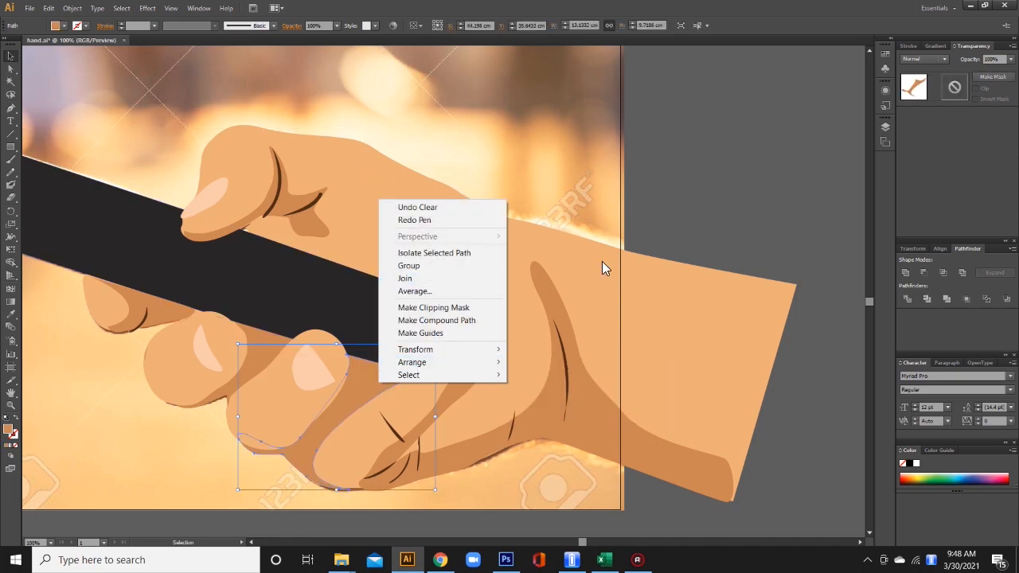
pyautogui.rightClick(572, 295)
pyautogui.moveTo(607, 447)
pyautogui.click(724, 483)
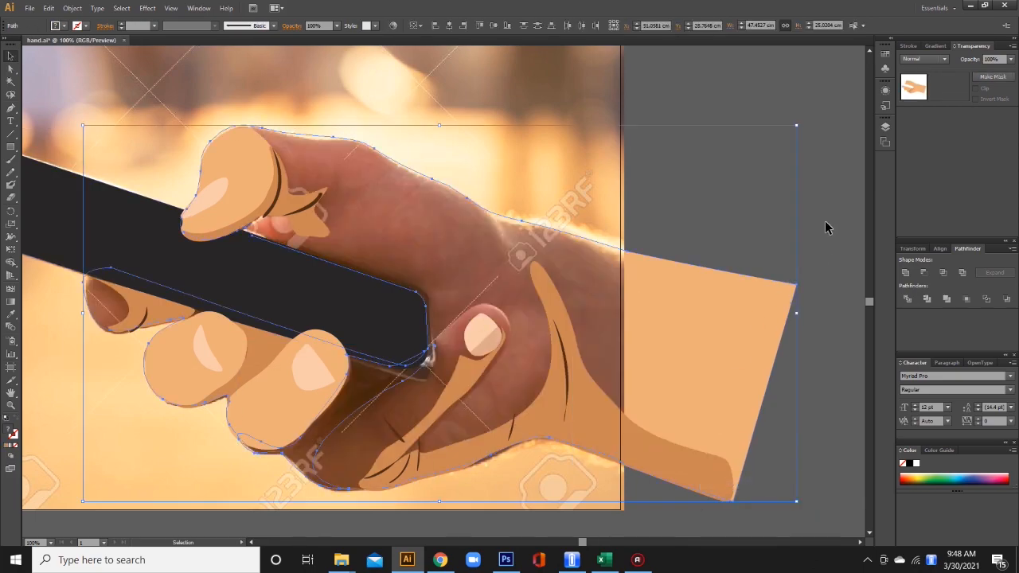
pyautogui.rightClick(488, 111)
pyautogui.moveTo(522, 174)
pyautogui.click(645, 212)
pyautogui.click(787, 199)
# Step: Draw a thin curved highlight shape along the little finger's upper edge, from its knuckle up around the nail tip
pyautogui.press('space')
pyautogui.moveTo(442, 294); pyautogui.dragTo(505, 290)
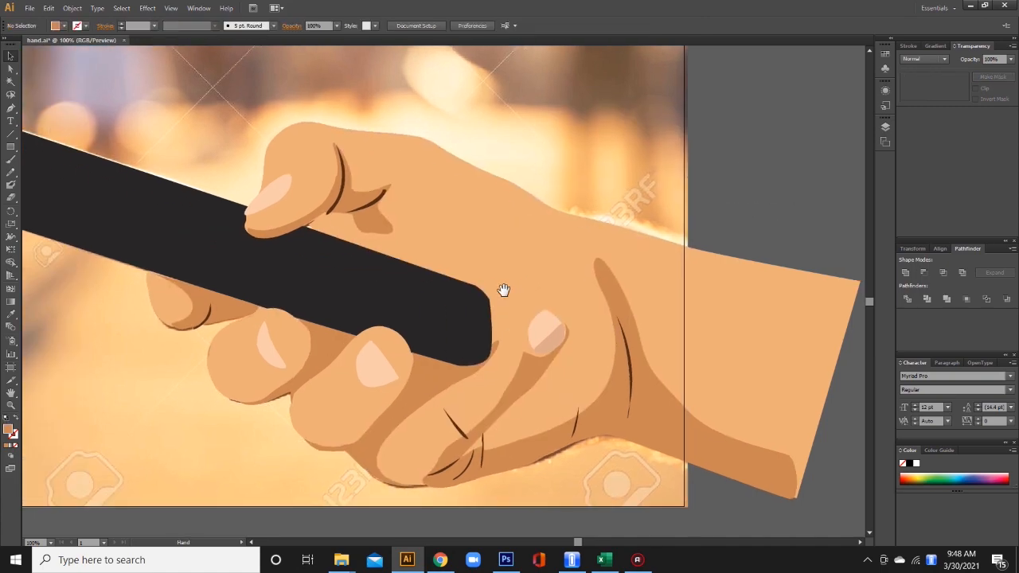
pyautogui.press('p')
pyautogui.click(382, 460)
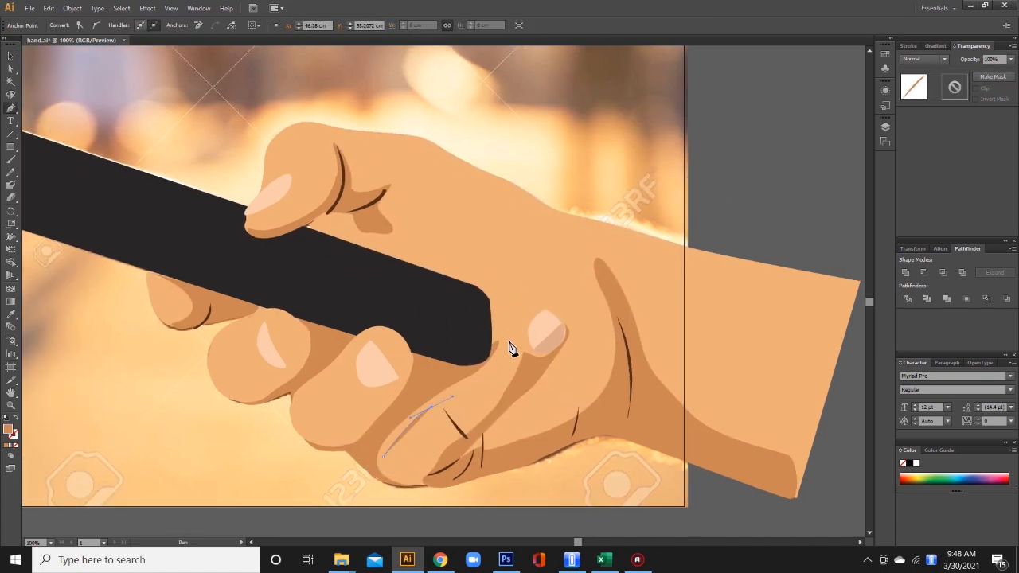
pyautogui.moveTo(508, 350); pyautogui.dragTo(552, 307)
pyautogui.hotkey('ctrl', 'z')
pyautogui.click(560, 312)
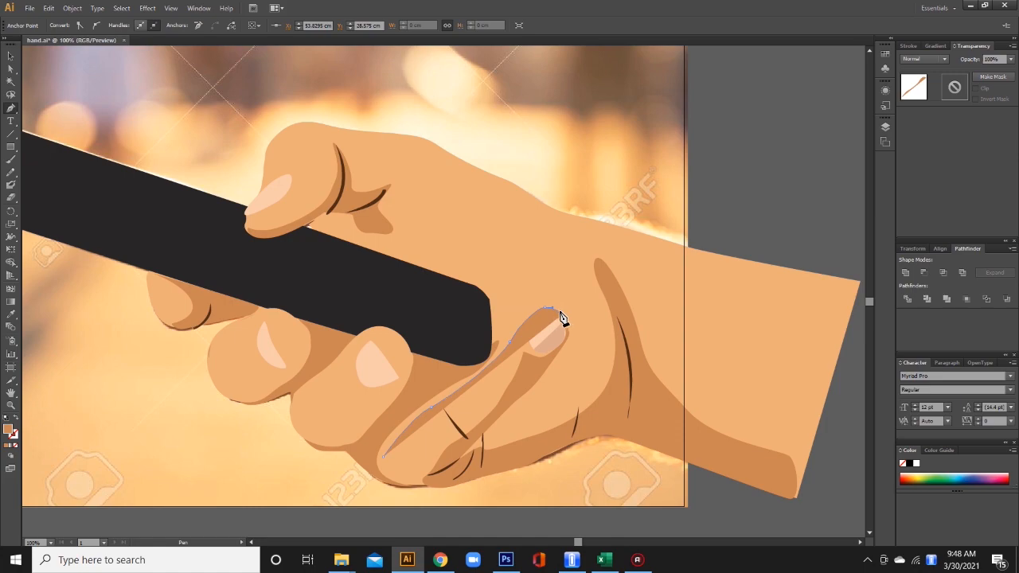
pyautogui.click(471, 371)
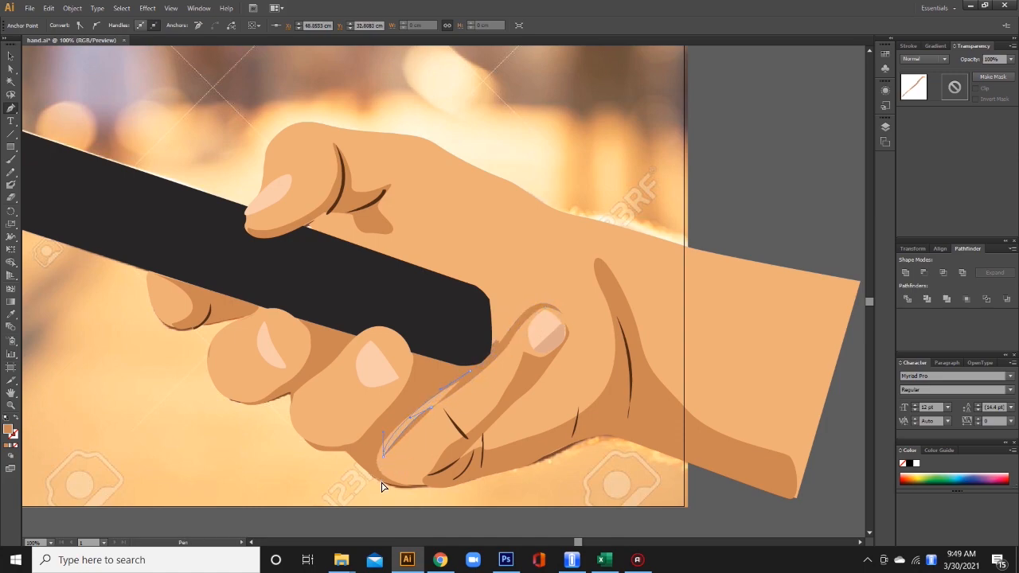
pyautogui.click(383, 455)
# Step: Fill the little finger's highlight with a pale peach based on the thumb nail's colour and deselect it
pyautogui.doubleClick(9, 430)
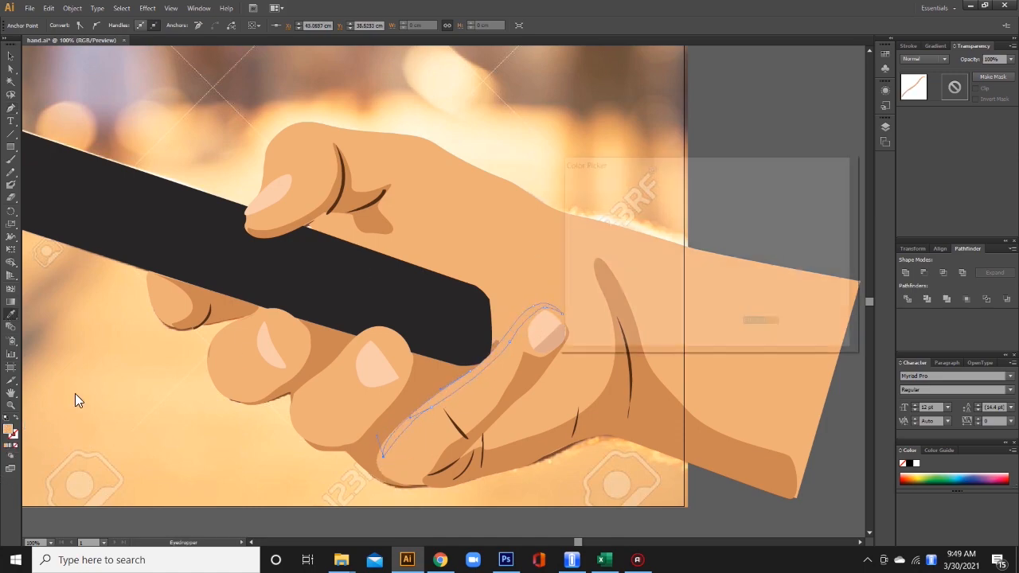
pyautogui.click(820, 196)
pyautogui.click(1008, 60)
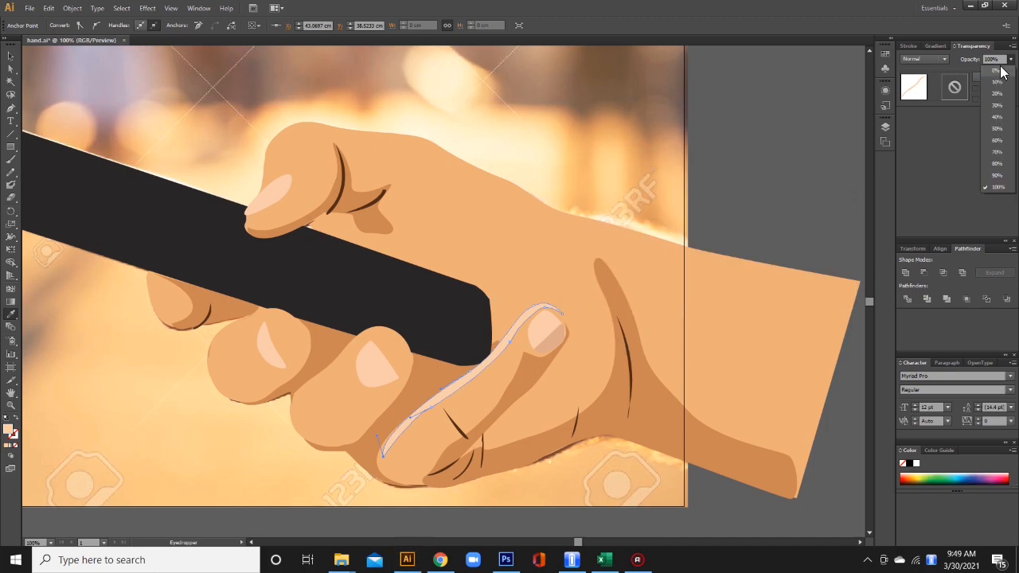
pyautogui.click(1005, 158)
pyautogui.click(270, 193)
pyautogui.doubleClick(8, 431)
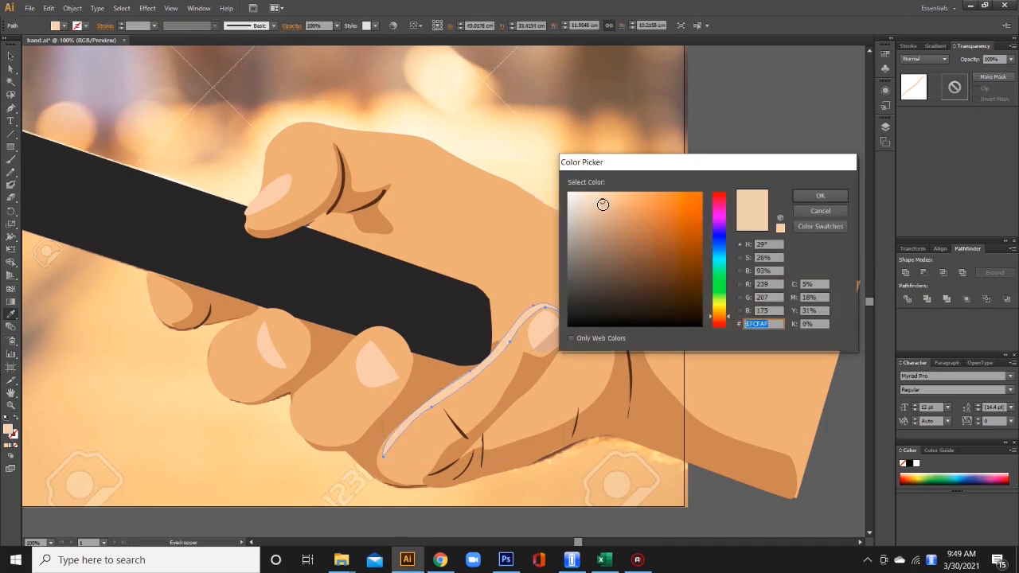
pyautogui.click(825, 197)
pyautogui.press('v')
pyautogui.click(752, 118)
# Step: Bring the reference photo to the front to compare it with the drawing, then send it behind the shapes again
pyautogui.hotkey('ctrl', '-')
pyautogui.hotkey('ctrl', '-')
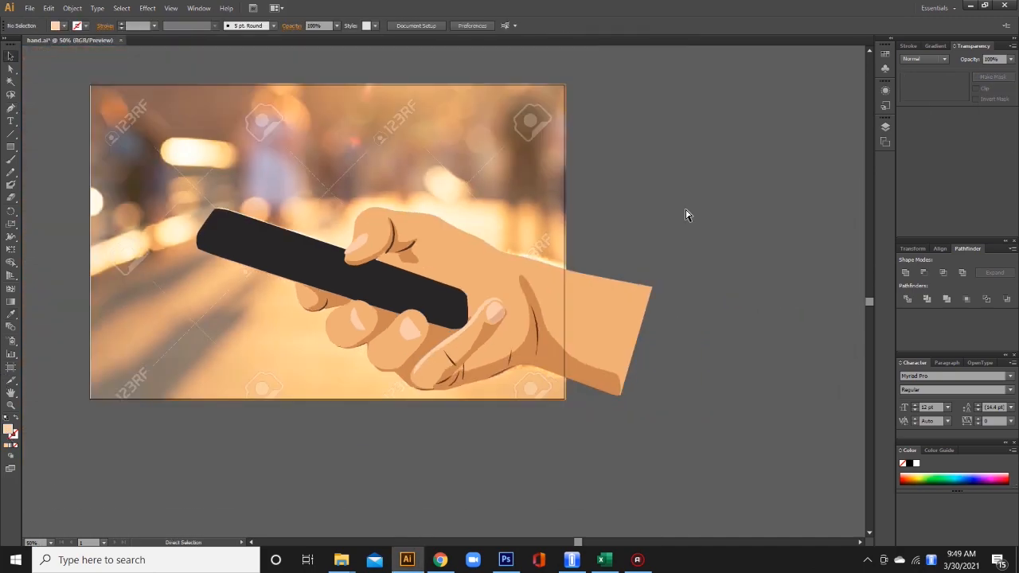
pyautogui.rightClick(486, 134)
pyautogui.moveTo(537, 201)
pyautogui.click(697, 195)
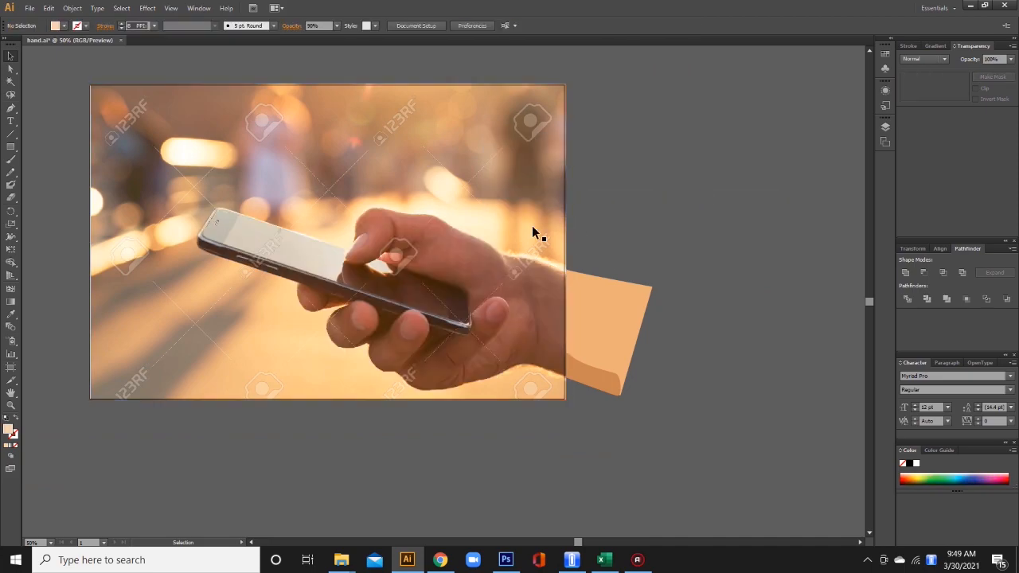
pyautogui.rightClick(518, 229)
pyautogui.moveTo(567, 295)
pyautogui.click(672, 329)
pyautogui.click(731, 205)
pyautogui.hotkey('ctrl', '+')
pyautogui.hotkey('ctrl', '+')
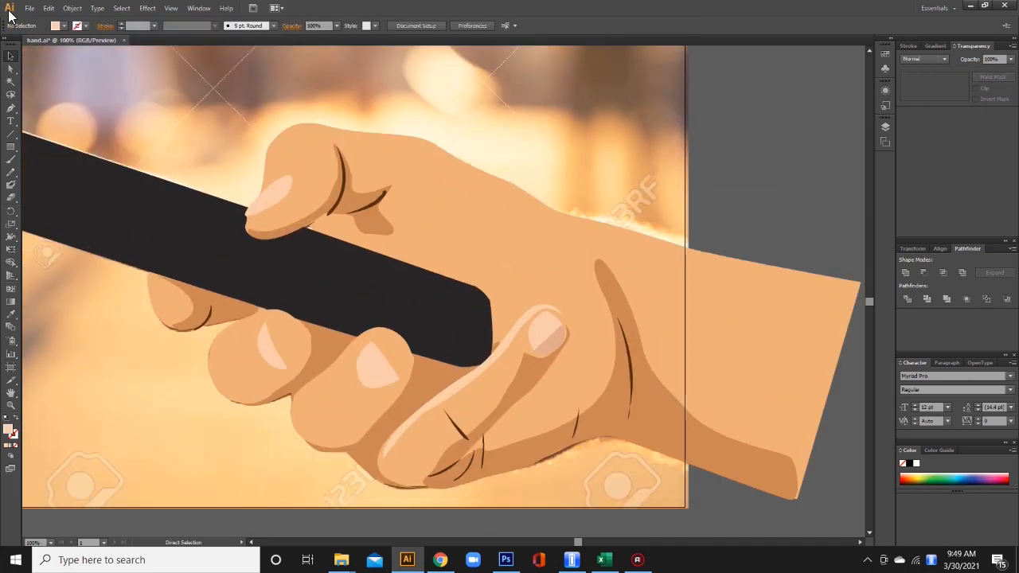
# Step: Shorten the little finger's highlight with Direct Selection so its lower end tapers beside the phone's corner
pyautogui.press('a')
pyautogui.click(407, 457)
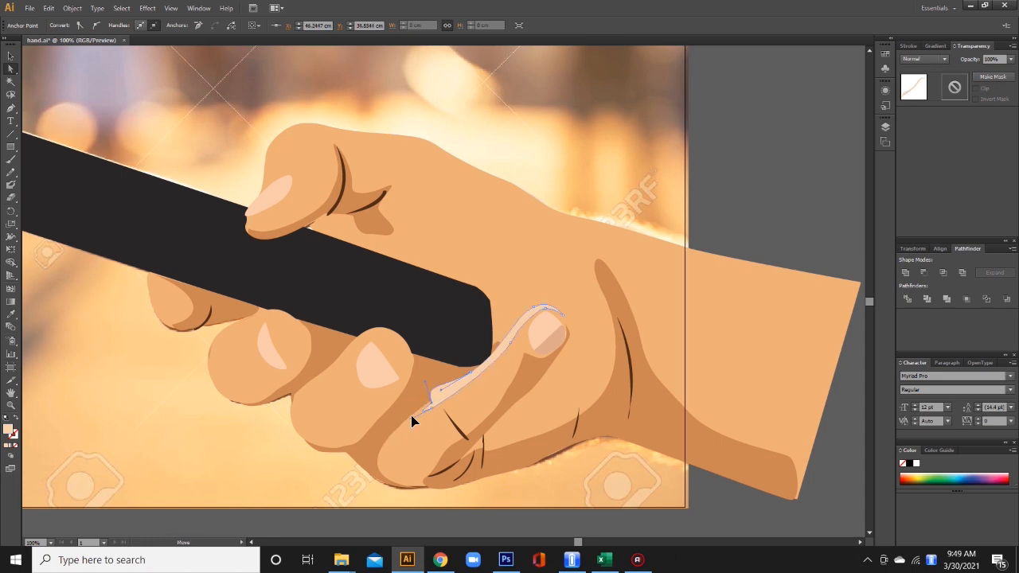
pyautogui.moveTo(429, 409); pyautogui.dragTo(431, 407)
pyautogui.moveTo(510, 343); pyautogui.dragTo(508, 351)
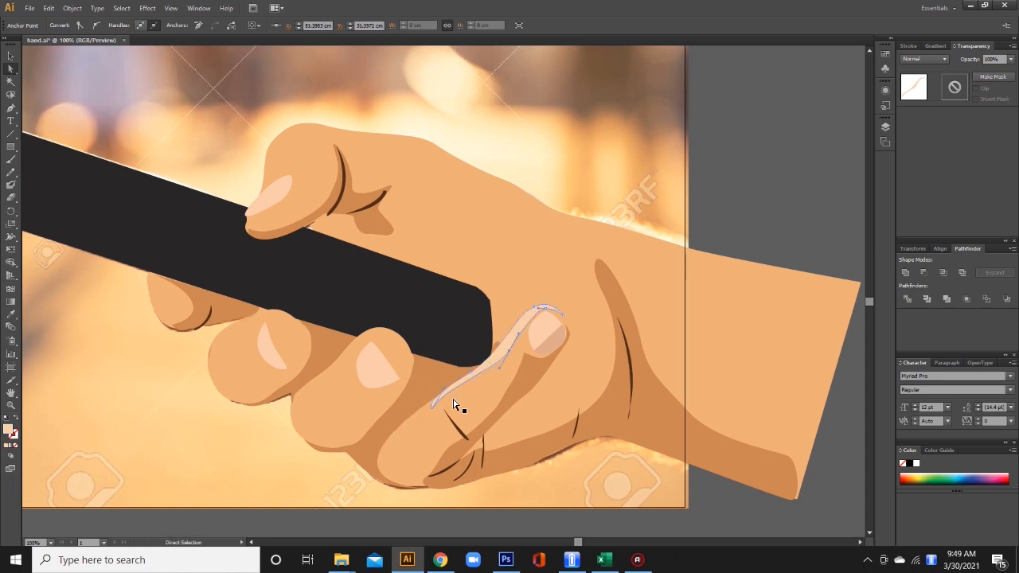
pyautogui.moveTo(442, 388); pyautogui.dragTo(463, 377)
pyautogui.moveTo(431, 407)
pyautogui.mouseDown()
pyautogui.moveTo(453, 382)
pyautogui.moveTo(462, 398)
pyautogui.moveTo(459, 383)
pyautogui.mouseUp()
pyautogui.click(467, 381)
pyautogui.click(454, 382)
# Step: Adjust the upper anchor point of the little finger's nail shadow to follow the nail's outline, and deselect it
pyautogui.hotkey('ctrl', '=')
pyautogui.hotkey('ctrl', '=')
pyautogui.hotkey('ctrl', '=')
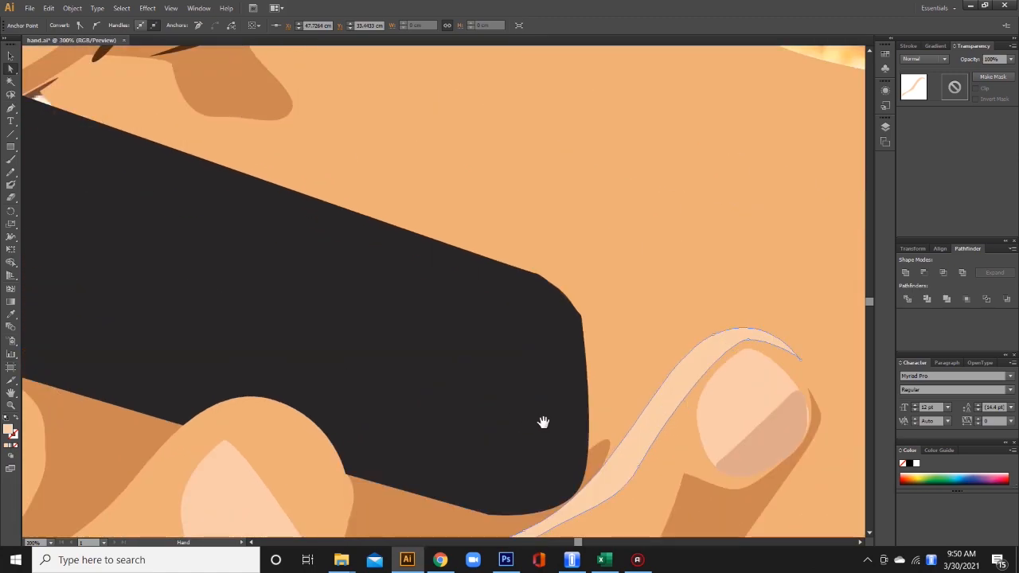
pyautogui.moveTo(544, 422); pyautogui.dragTo(434, 219)
pyautogui.click(565, 297)
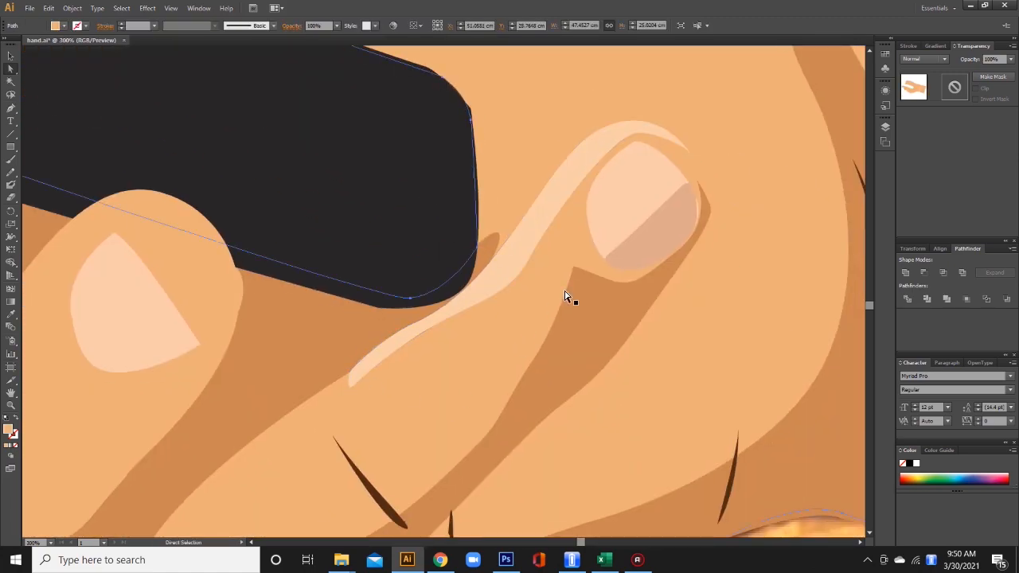
pyautogui.click(696, 212)
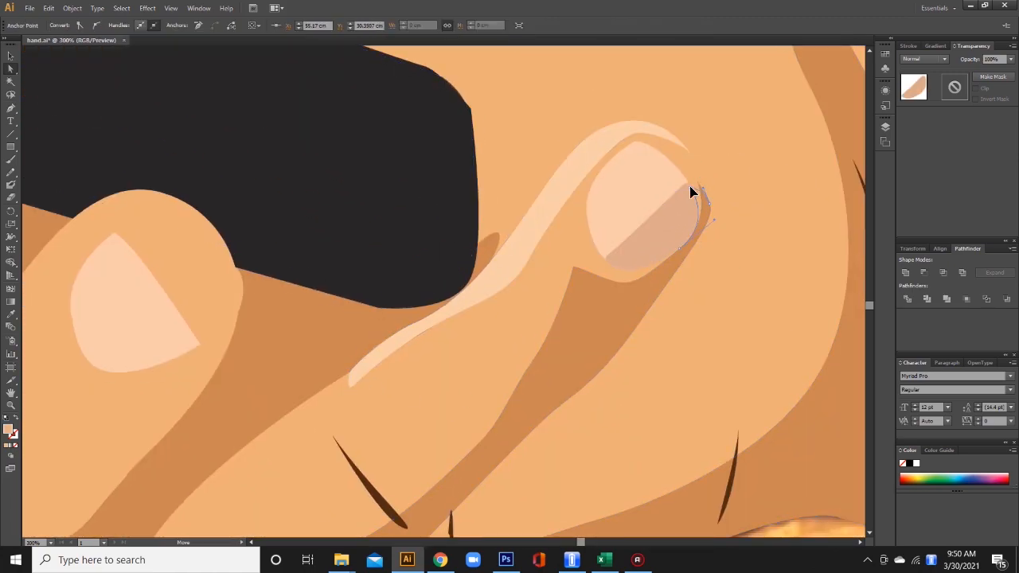
pyautogui.moveTo(690, 186)
pyautogui.mouseDown()
pyautogui.moveTo(704, 185)
pyautogui.moveTo(701, 174)
pyautogui.moveTo(685, 177)
pyautogui.mouseUp()
pyautogui.click(681, 187)
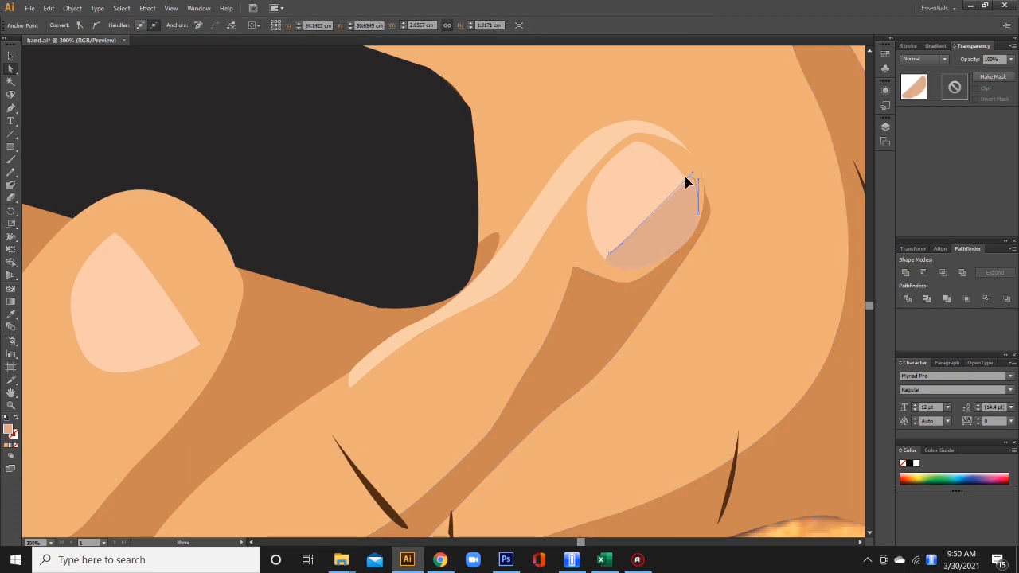
pyautogui.click(689, 181)
pyautogui.click(12, 56)
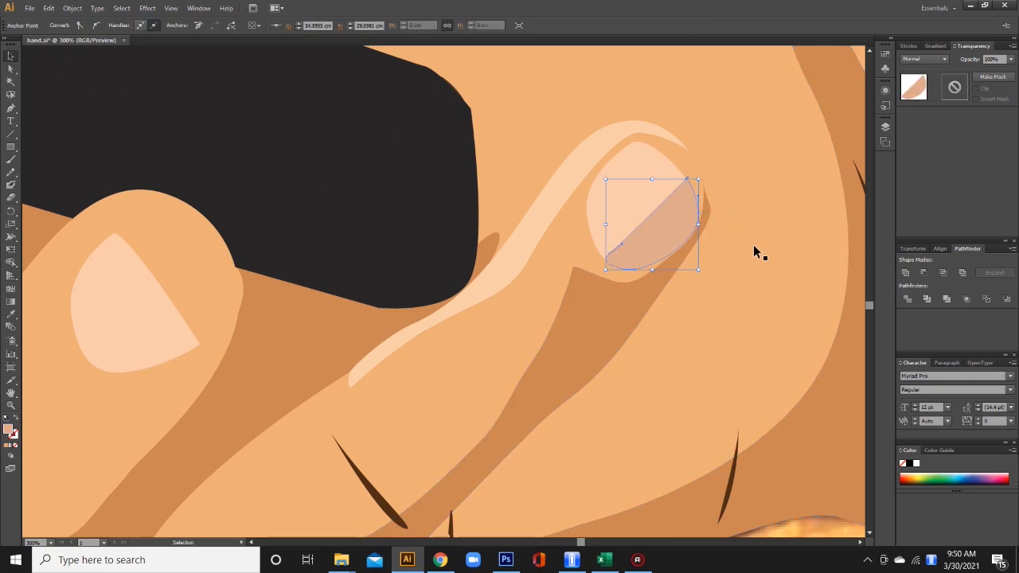
pyautogui.click(753, 245)
# Step: Draw a jagged shadow shape around the little finger's knuckle creases and along the palm's lower edge with the Pen tool
pyautogui.moveTo(623, 330); pyautogui.dragTo(682, 246)
pyautogui.hotkey('ctrl', '-')
pyautogui.hotkey('ctrl', '-')
pyautogui.hotkey('ctrl', '-')
pyautogui.click(11, 107)
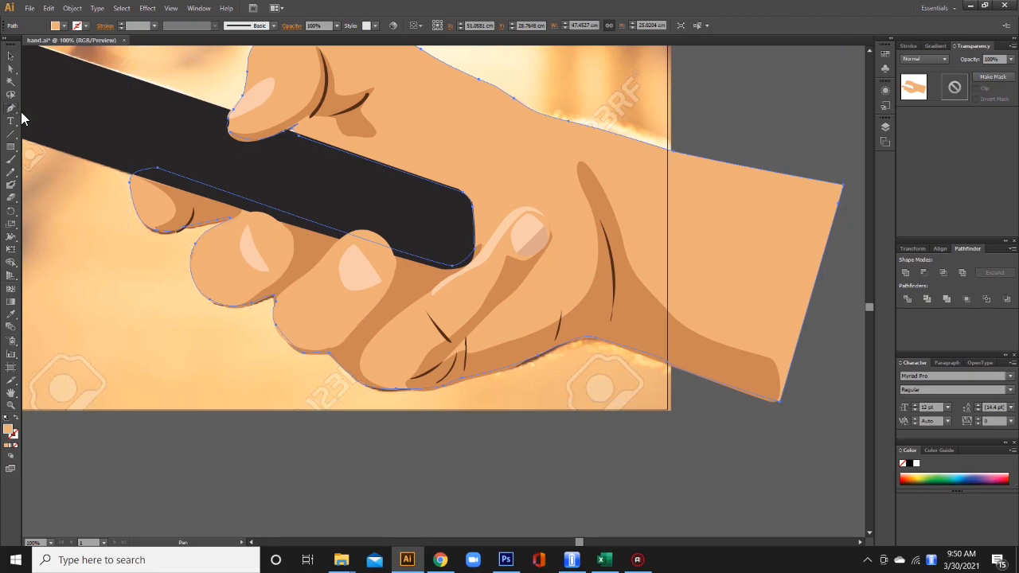
pyautogui.click(435, 356)
pyautogui.hotkey('ctrl', 'z')
pyautogui.click(426, 383)
pyautogui.moveTo(398, 384); pyautogui.dragTo(401, 376)
pyautogui.click(426, 313)
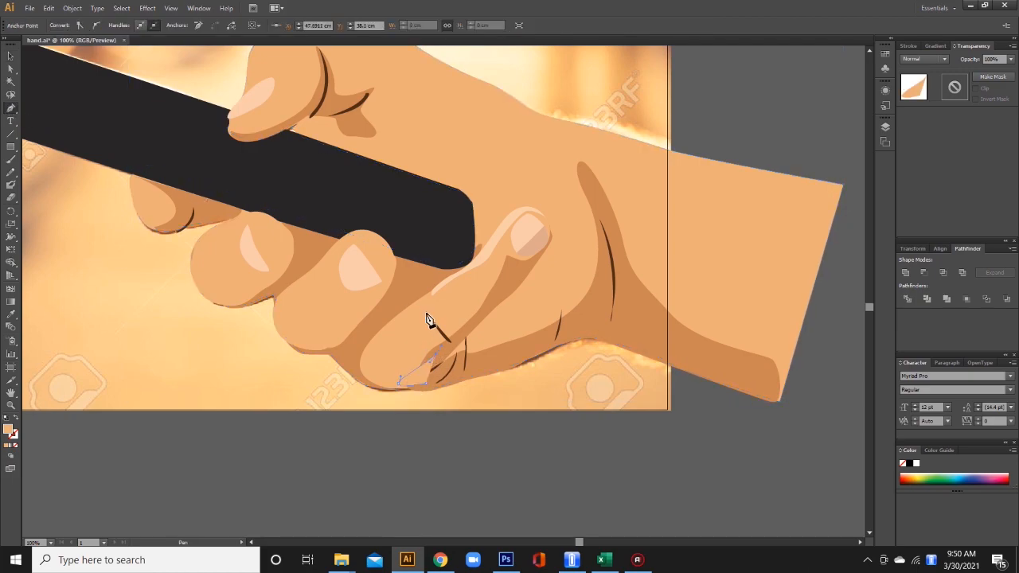
pyautogui.click(462, 327)
pyautogui.moveTo(473, 328); pyautogui.dragTo(476, 324)
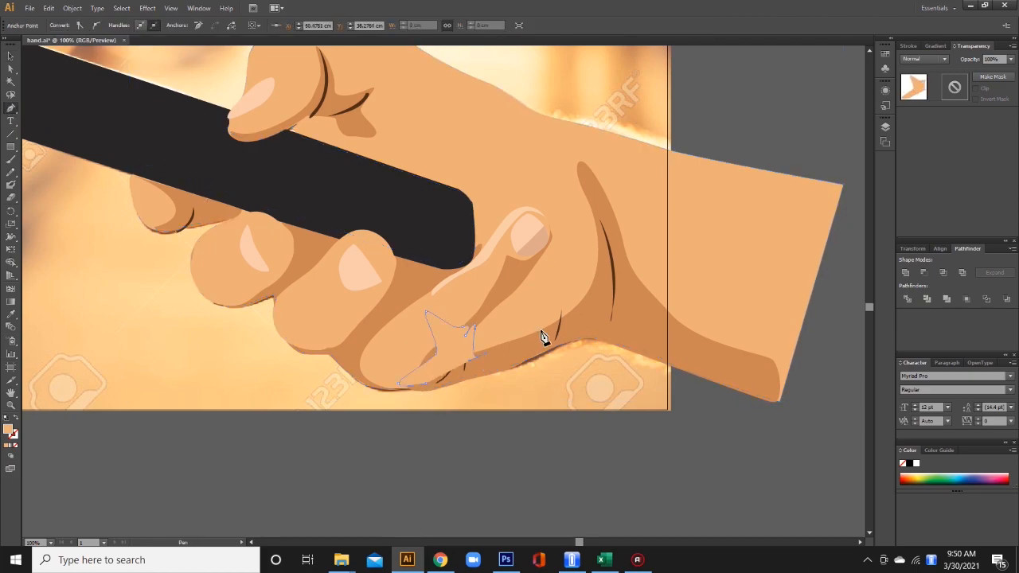
pyautogui.moveTo(549, 328); pyautogui.dragTo(495, 367)
pyautogui.click(599, 281)
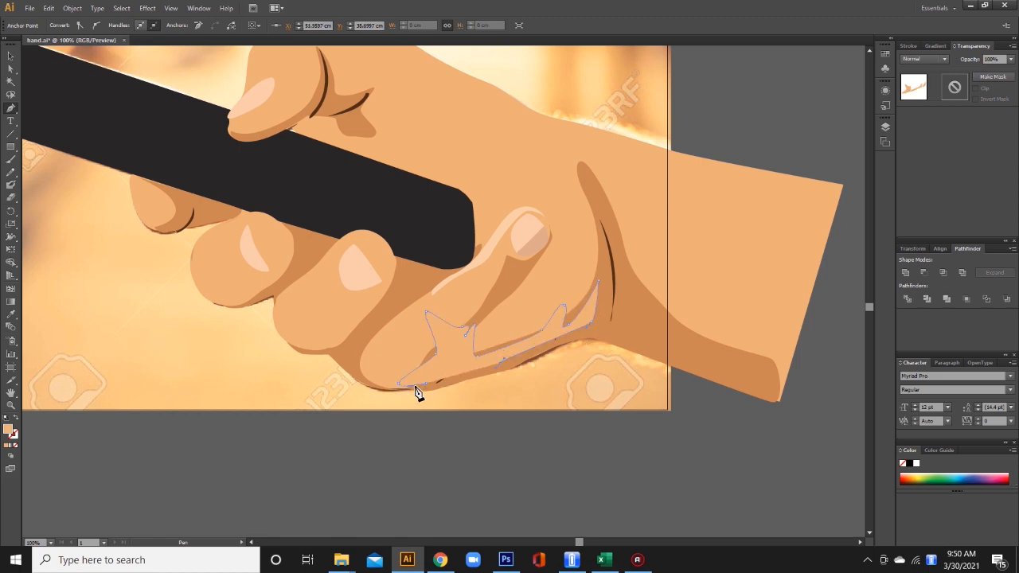
# Step: Fill the new knuckle and palm shadow with the hand's existing brown shadow colour and deselect it
pyautogui.click(662, 339)
pyautogui.click(11, 57)
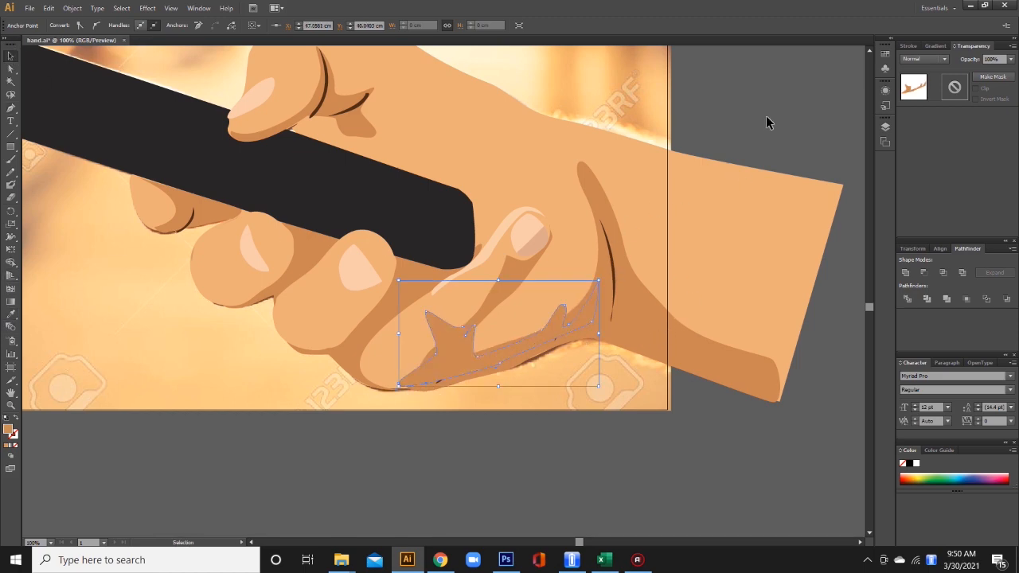
pyautogui.click(766, 118)
# Step: Send the palm shadows and hand base behind the dark creases, with the reference photo at the very back
pyautogui.click(455, 336)
pyautogui.keyDown('shift'); pyautogui.click(619, 328); pyautogui.keyUp('shift')
pyautogui.rightClick(664, 236)
pyautogui.moveTo(690, 389)
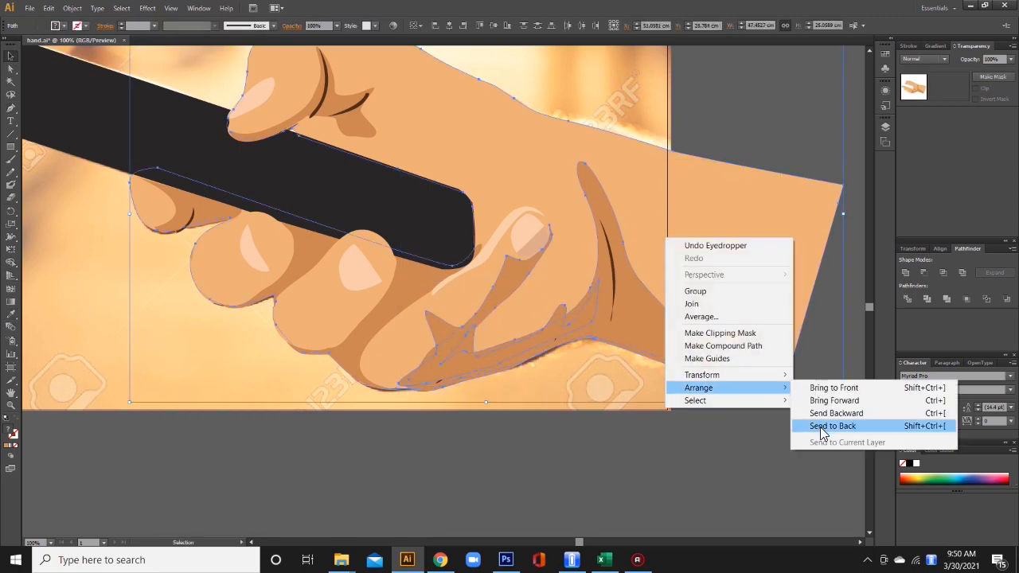
pyautogui.click(823, 423)
pyautogui.rightClick(599, 196)
pyautogui.moveTo(633, 265)
pyautogui.click(771, 302)
pyautogui.click(767, 445)
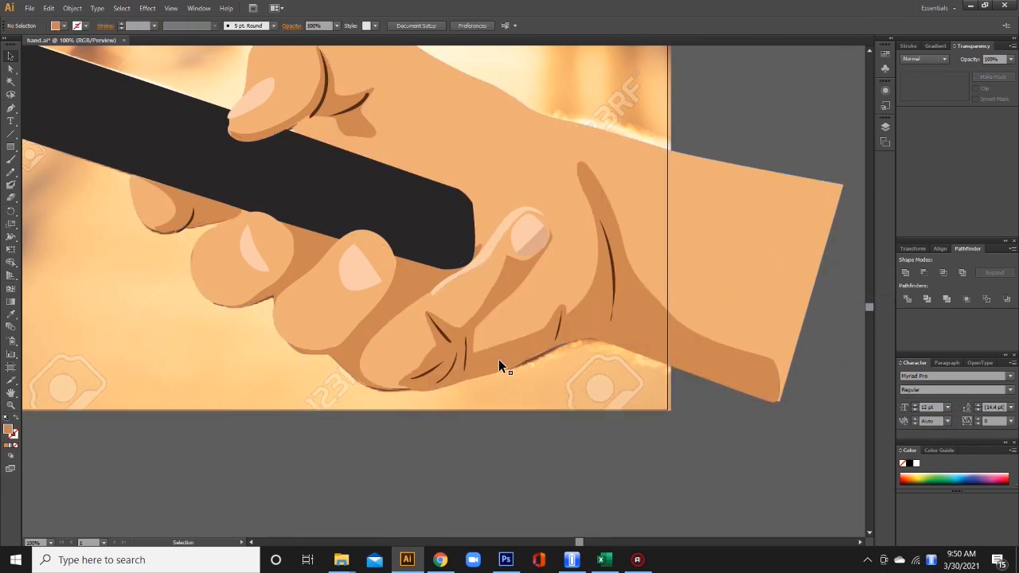
# Step: Refine the new shadow's outline around the little finger's knuckle creases by moving its anchor points
pyautogui.hotkey('ctrl', '=')
pyautogui.hotkey('ctrl', '=')
pyautogui.moveTo(544, 339); pyautogui.dragTo(417, 287)
pyautogui.click(11, 70)
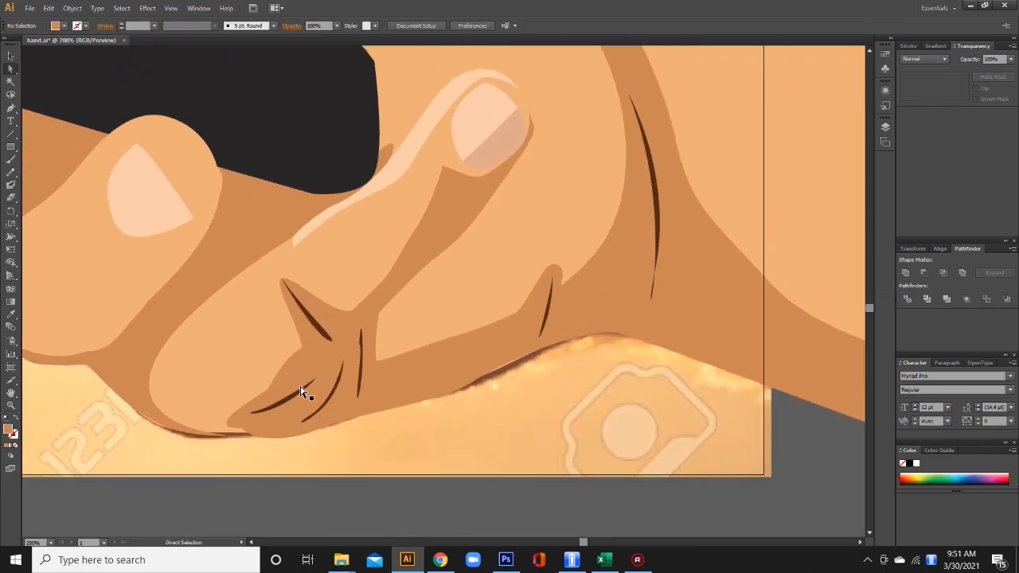
pyautogui.click(301, 382)
pyautogui.moveTo(303, 347); pyautogui.dragTo(319, 358)
pyautogui.click(311, 363)
pyautogui.moveTo(651, 299)
pyautogui.mouseDown()
pyautogui.moveTo(645, 375)
pyautogui.moveTo(651, 347)
pyautogui.mouseUp()
pyautogui.click(422, 296)
pyautogui.moveTo(414, 295); pyautogui.dragTo(432, 300)
# Step: Adjust anchor points on both overlapping palm shadows so their upper edges blend into one smooth curve
pyautogui.click(525, 360)
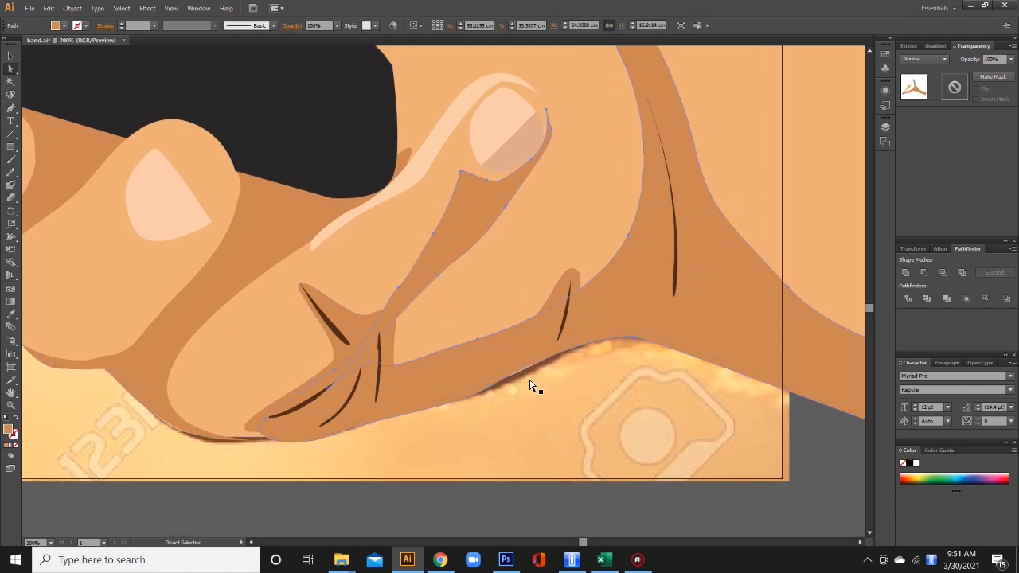
pyautogui.click(565, 303)
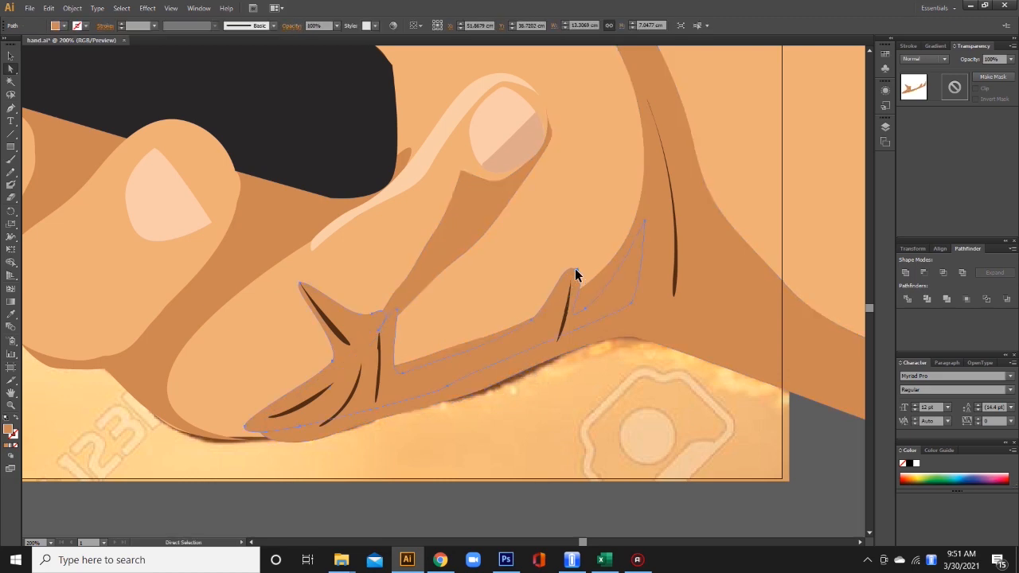
pyautogui.click(575, 274)
pyautogui.click(435, 355)
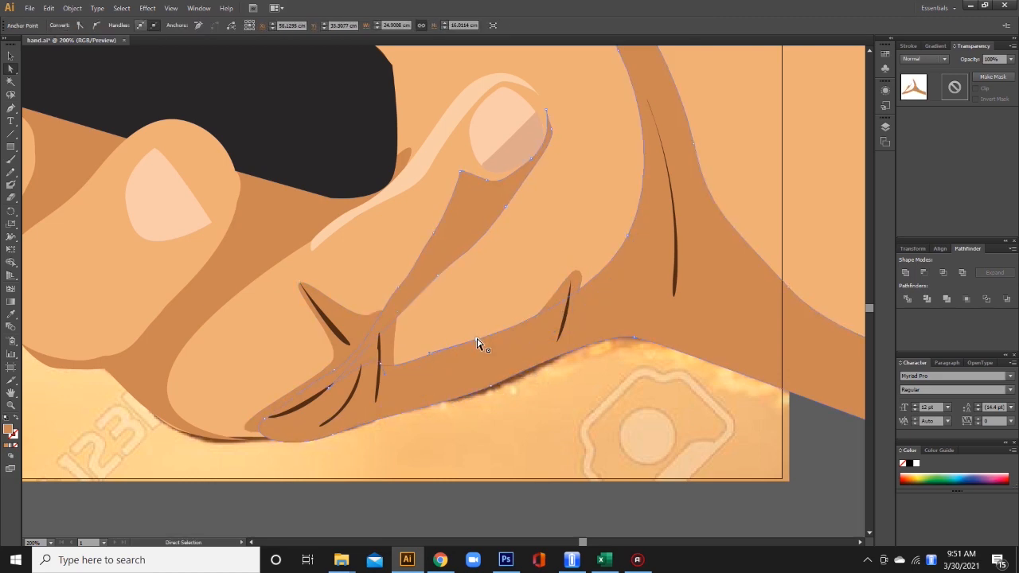
pyautogui.click(479, 343)
pyautogui.click(463, 378)
# Step: Draw a jagged shadow with the Pen tool among the little finger's knuckle creases and fill it with a darker brown
pyautogui.press('p')
pyautogui.click(392, 319)
pyautogui.moveTo(358, 362); pyautogui.dragTo(307, 400)
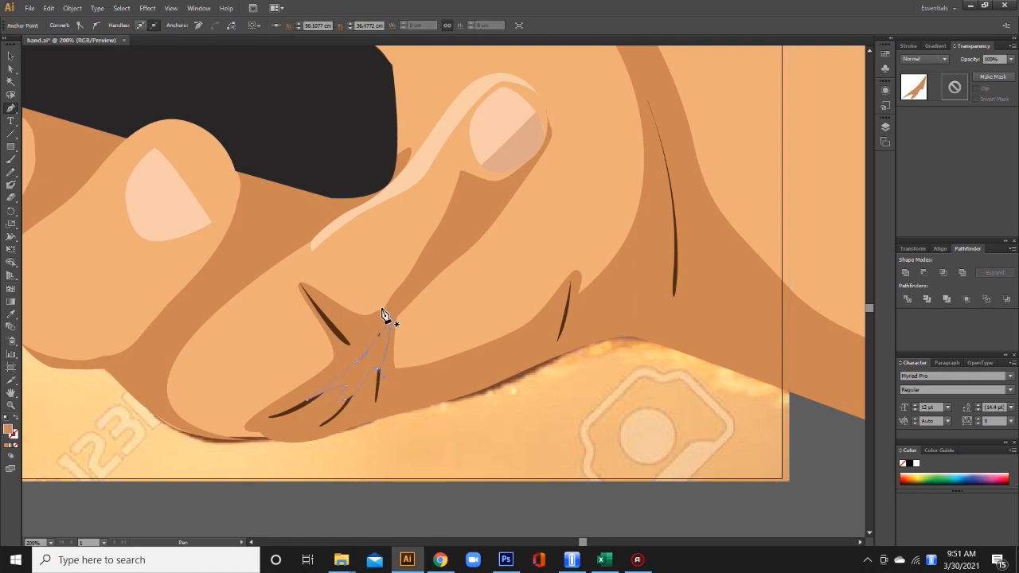
pyautogui.doubleClick(10, 431)
pyautogui.click(805, 193)
# Step: Bring the four dark knuckle creases of the little finger in front of the new darker shadow and deselect them
pyautogui.press('v')
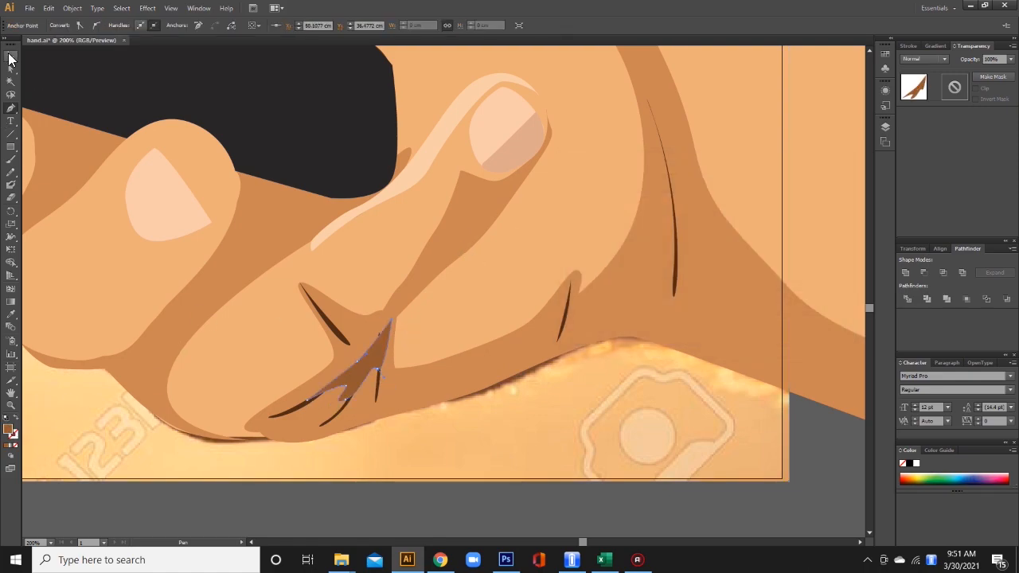
pyautogui.hotkey('ctrl', 'shift', 'a')
pyautogui.click(328, 410)
pyautogui.keyDown('shift'); pyautogui.click(336, 331); pyautogui.keyUp('shift')
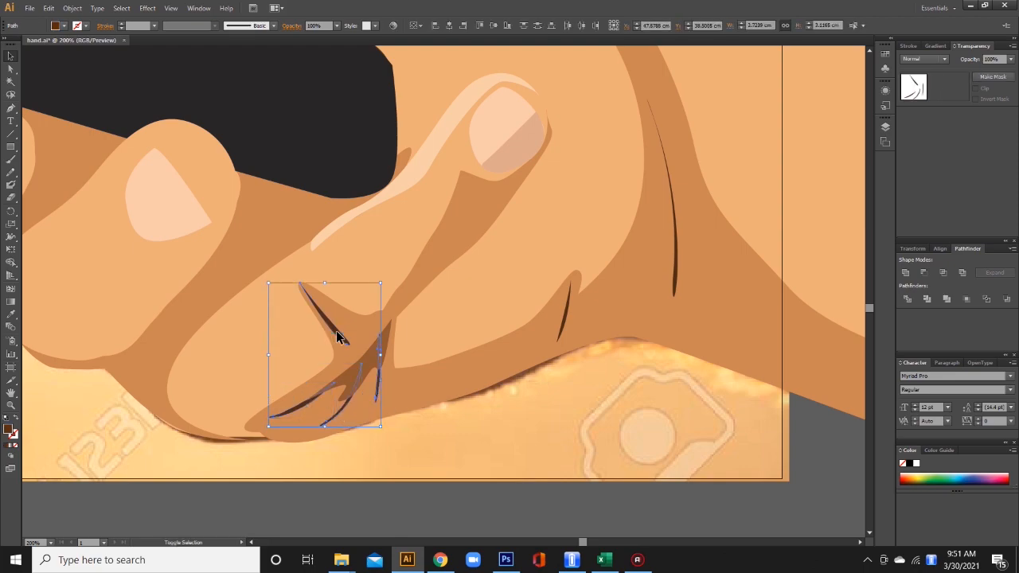
pyautogui.rightClick(336, 331)
pyautogui.moveTo(401, 480)
pyautogui.click(497, 482)
pyautogui.click(355, 496)
# Step: Draw a crescent-shaped shadow along the underside and inner edge of the ring finger
pyautogui.moveTo(463, 276); pyautogui.dragTo(447, 379)
pyautogui.hotkey('ctrl', '-')
pyautogui.hotkey('ctrl', '-')
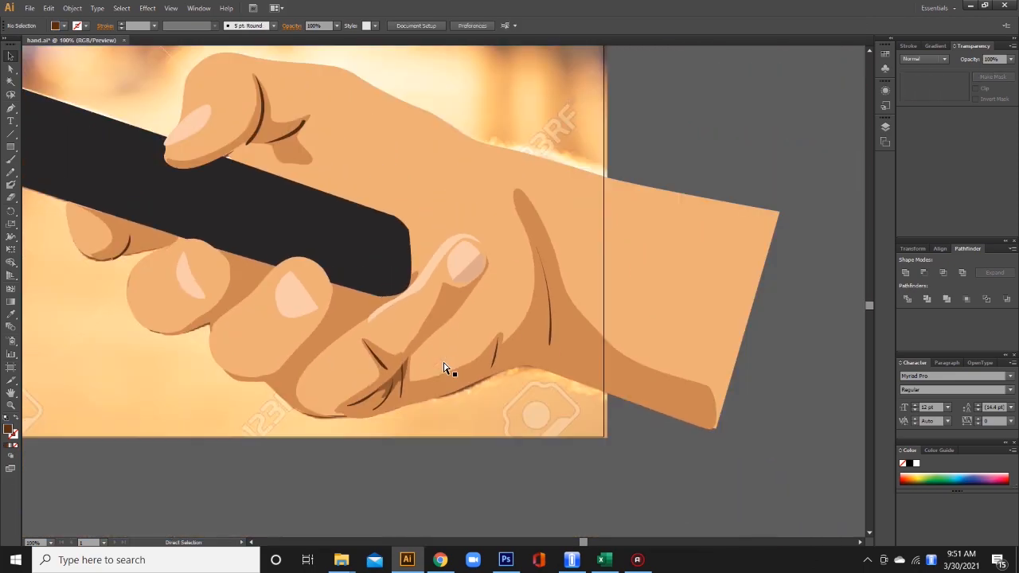
pyautogui.moveTo(376, 356); pyautogui.dragTo(381, 349)
pyautogui.press('p')
pyautogui.click(222, 352)
pyautogui.moveTo(252, 365); pyautogui.dragTo(283, 354)
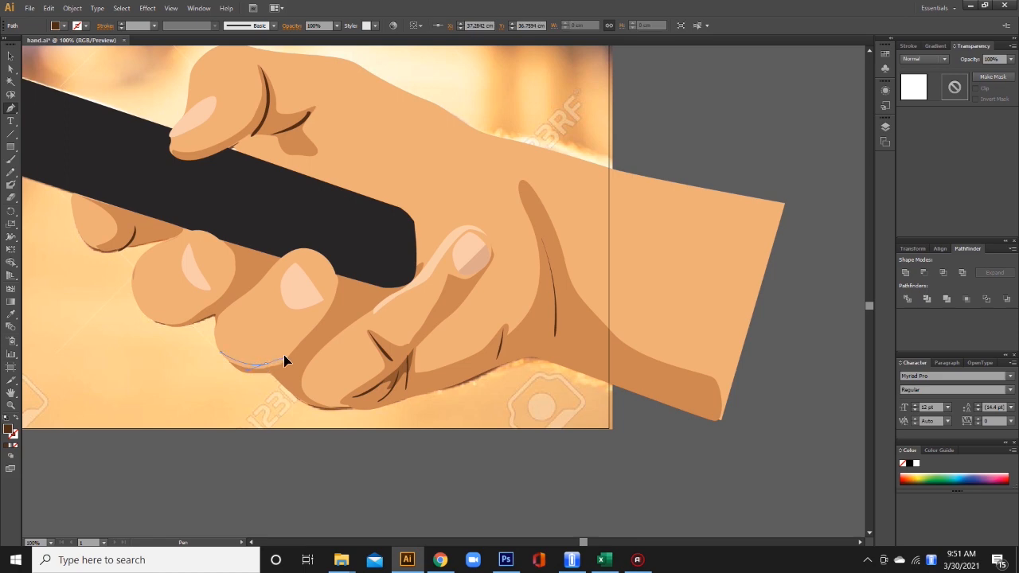
pyautogui.moveTo(320, 320)
pyautogui.mouseDown()
pyautogui.moveTo(330, 289)
pyautogui.moveTo(332, 308)
pyautogui.mouseUp()
pyautogui.click(328, 260)
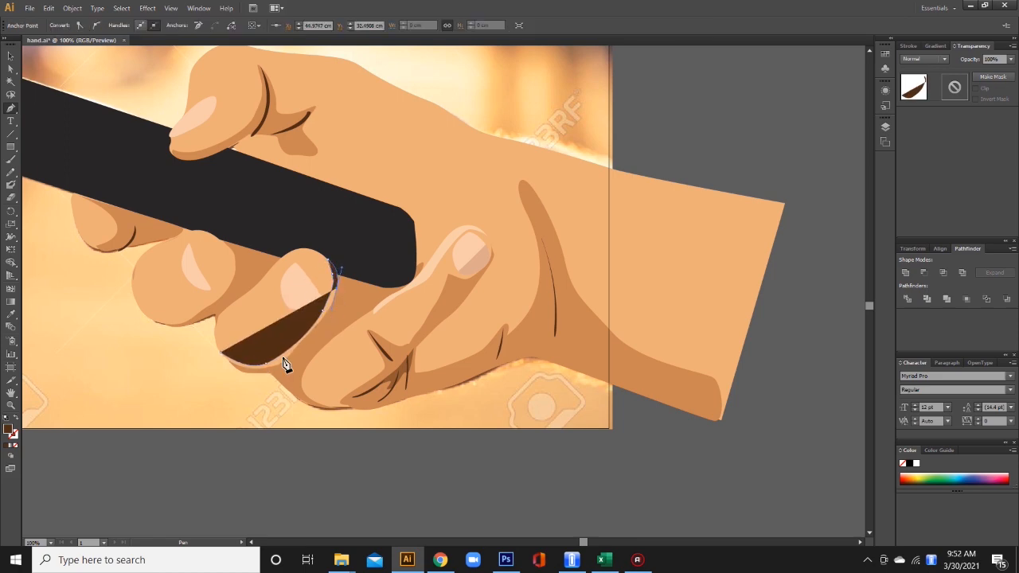
pyautogui.moveTo(269, 369); pyautogui.dragTo(235, 379)
pyautogui.moveTo(216, 342); pyautogui.dragTo(217, 342)
# Step: Fill the ring finger's crescent with the brown sampled from the neighbouring finger shadow and deselect it
pyautogui.click(10, 314)
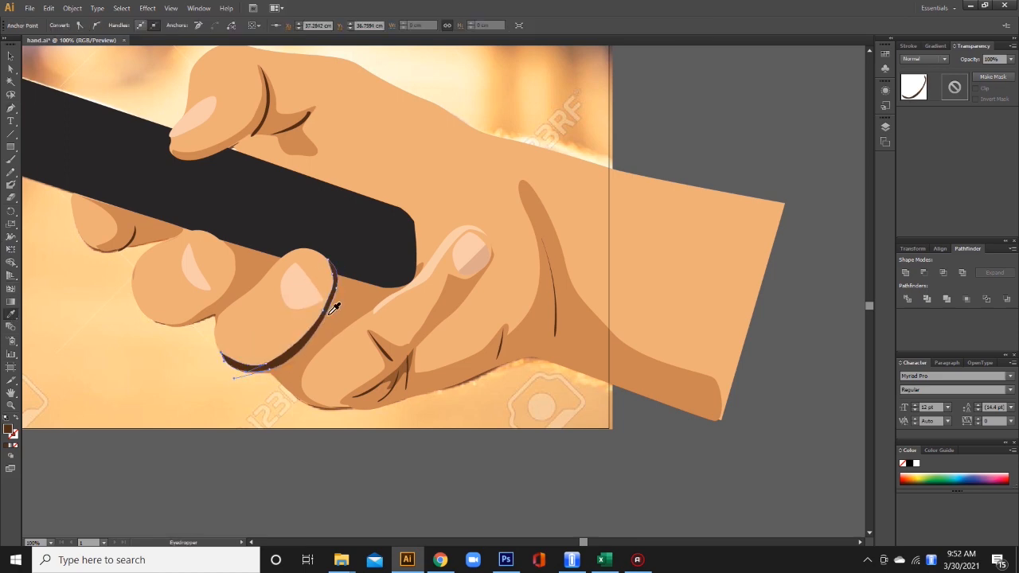
pyautogui.click(336, 308)
pyautogui.click(9, 69)
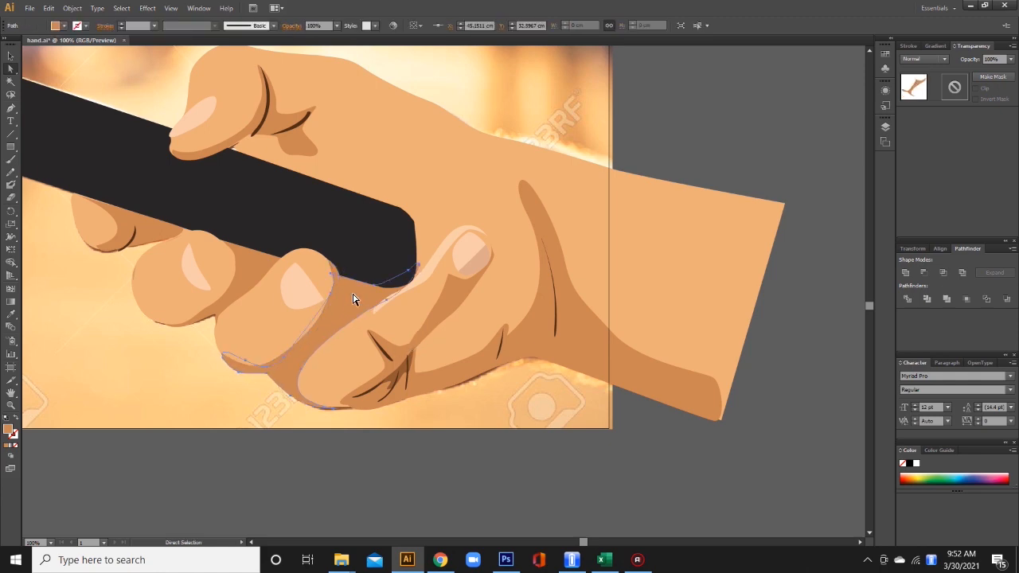
pyautogui.press('v')
pyautogui.click(696, 119)
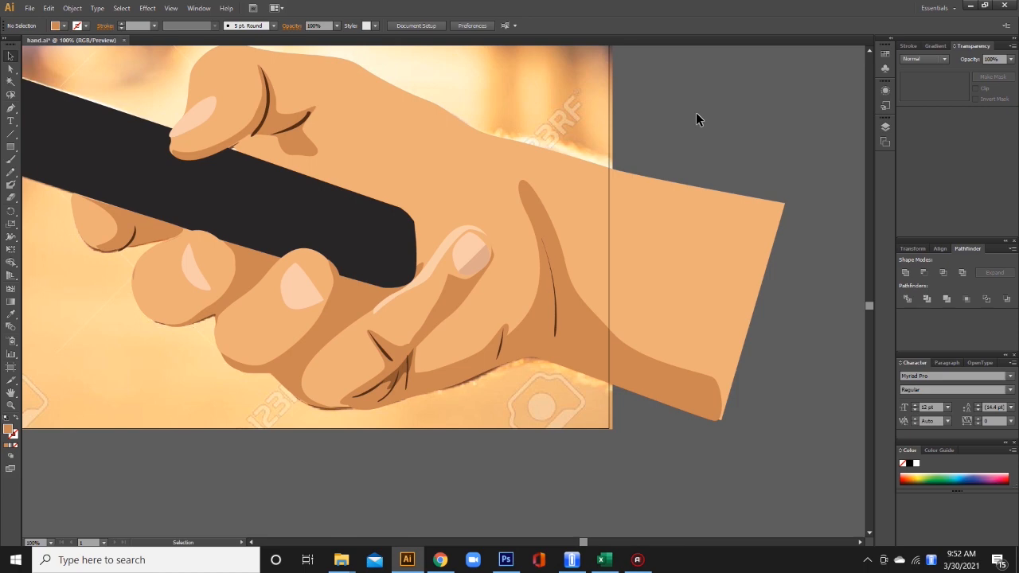
# Step: Adjust the anchor point at the upper end of the shadow just below the little finger's nail
pyautogui.click(10, 70)
pyautogui.click(448, 286)
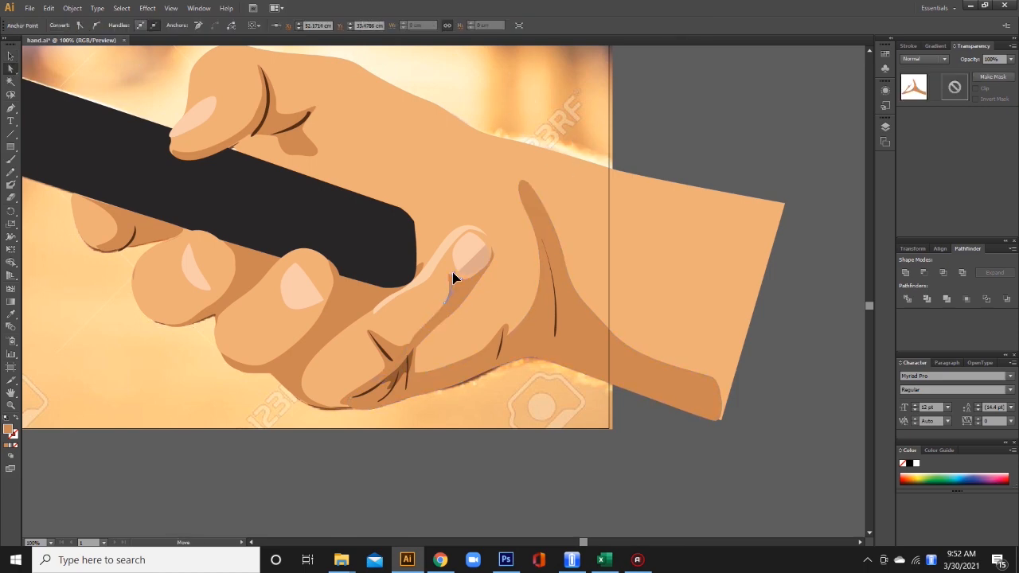
pyautogui.moveTo(465, 280); pyautogui.dragTo(463, 279)
pyautogui.hotkey('ctrl', 'shift', 'a')
pyautogui.moveTo(397, 321); pyautogui.dragTo(422, 335)
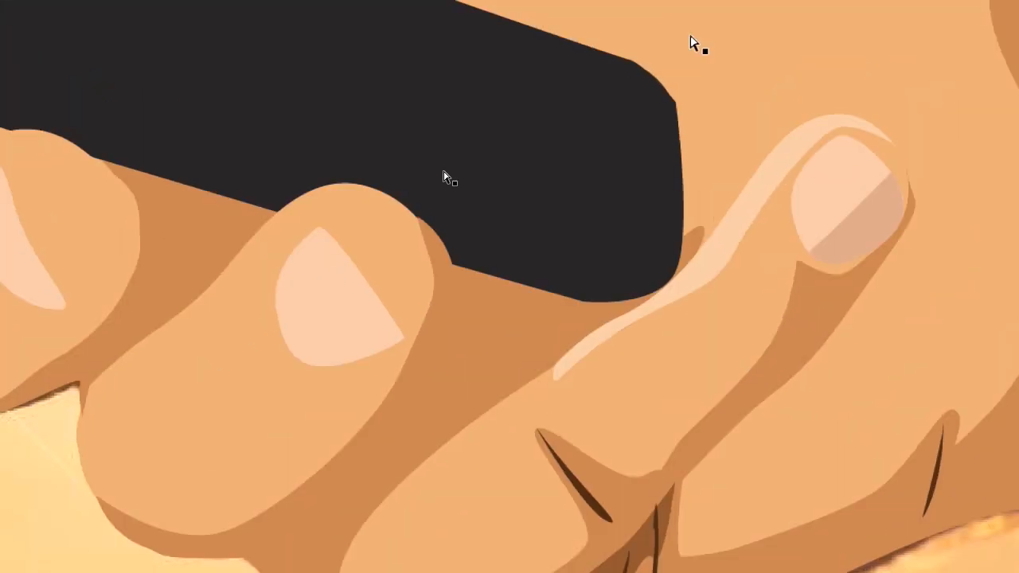
# Step: Reset the screen Magnifier to 100% and close it
pyautogui.press('super')
pyautogui.press('Escape')
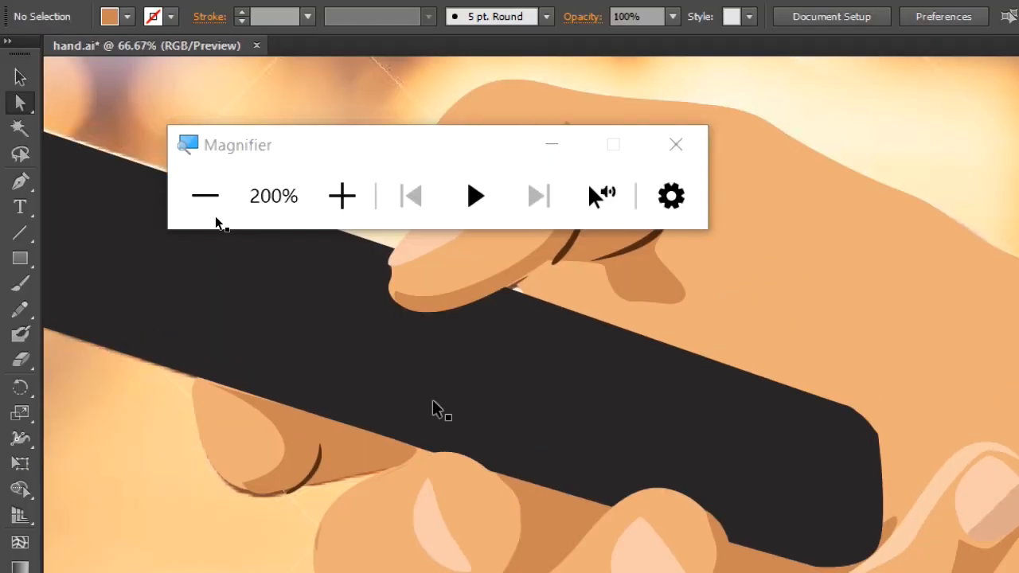
pyautogui.hotkey('ctrl', '-')
pyautogui.click(213, 209)
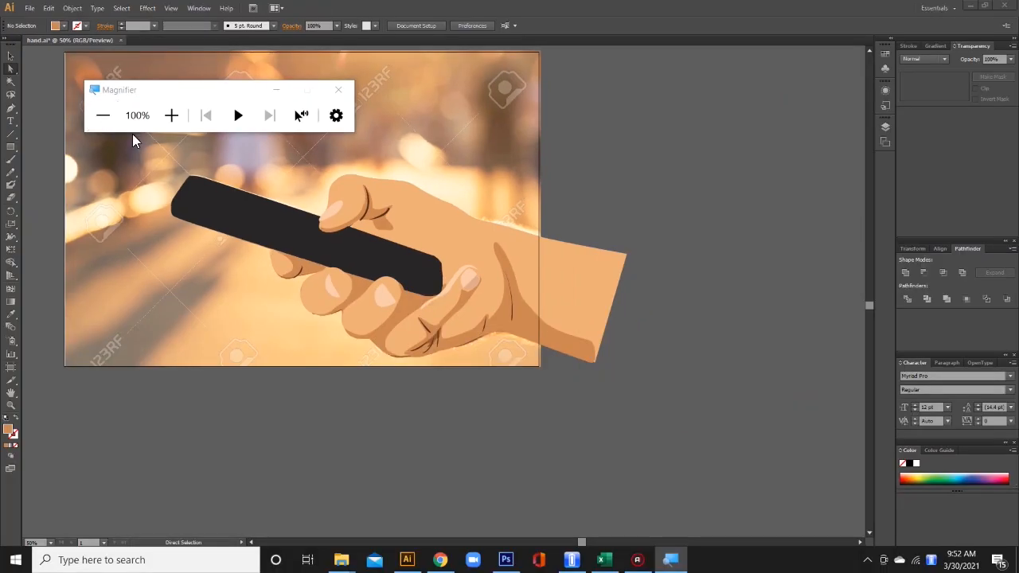
pyautogui.click(426, 414)
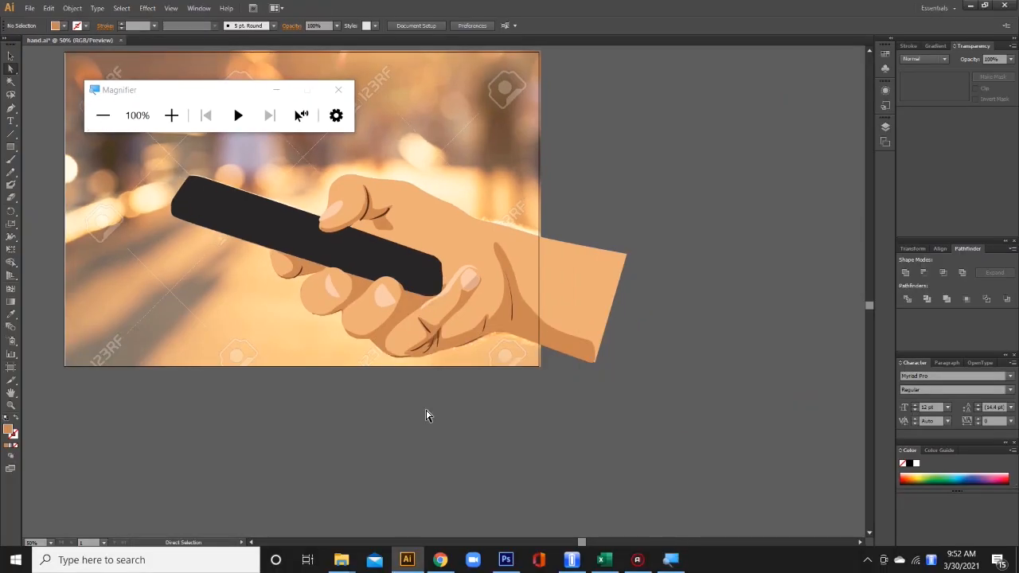
pyautogui.click(337, 89)
# Step: Slim the pale highlight along the little finger by adjusting the anchor point on its inner edge
pyautogui.hotkey('ctrl', '+')
pyautogui.hotkey('ctrl', '+')
pyautogui.hotkey('ctrl', '+')
pyautogui.moveTo(699, 198); pyautogui.dragTo(662, 211)
pyautogui.click(448, 266)
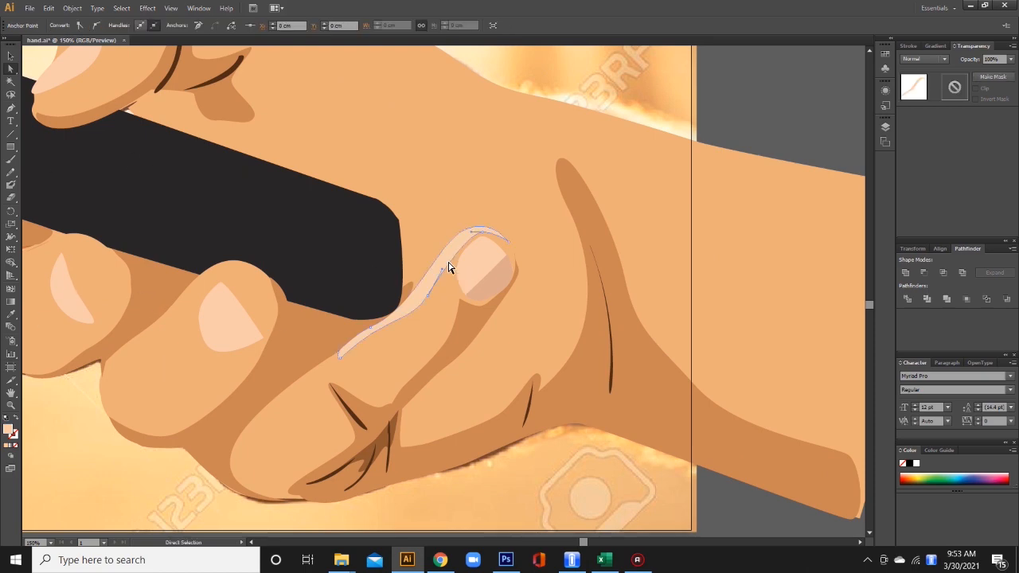
pyautogui.press('a')
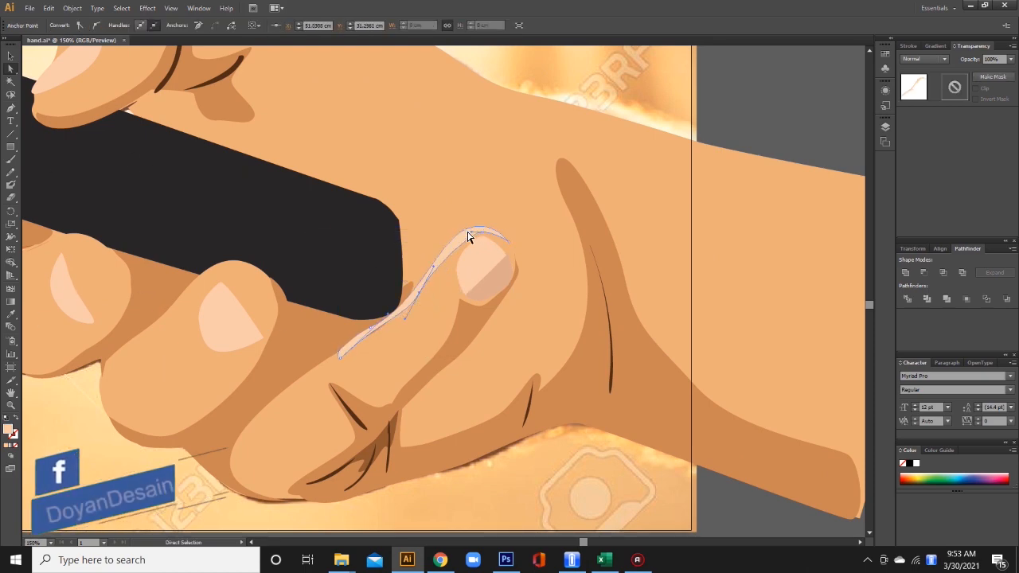
pyautogui.hscroll(-3, 281, 326)
# Step: Draw a pale highlight along the upper edge of the ring finger, following its rounded tip
pyautogui.press('p')
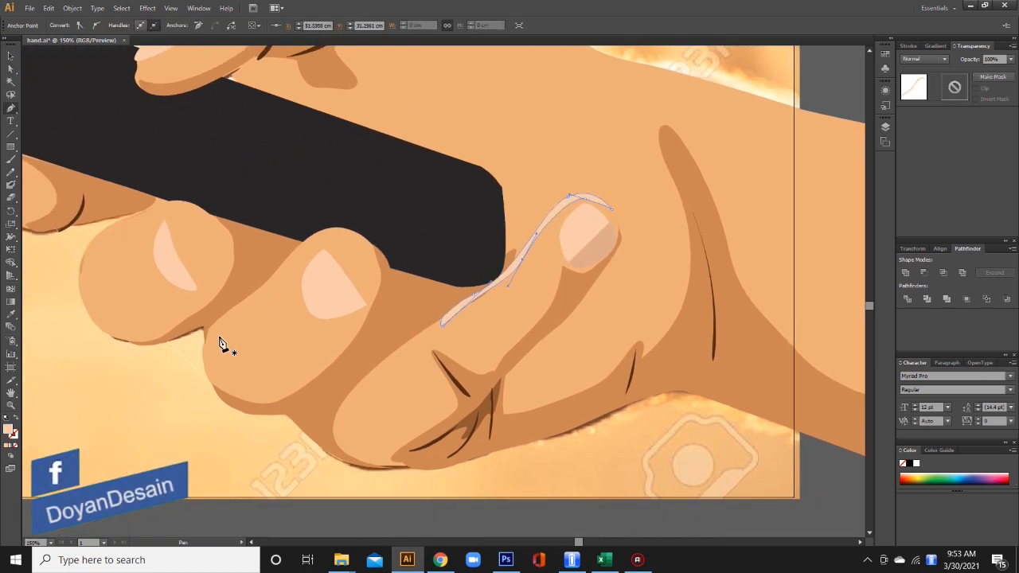
pyautogui.click(220, 328)
pyautogui.moveTo(295, 256); pyautogui.dragTo(296, 255)
pyautogui.moveTo(336, 232); pyautogui.dragTo(308, 234)
pyautogui.click(368, 242)
pyautogui.moveTo(278, 271); pyautogui.dragTo(268, 283)
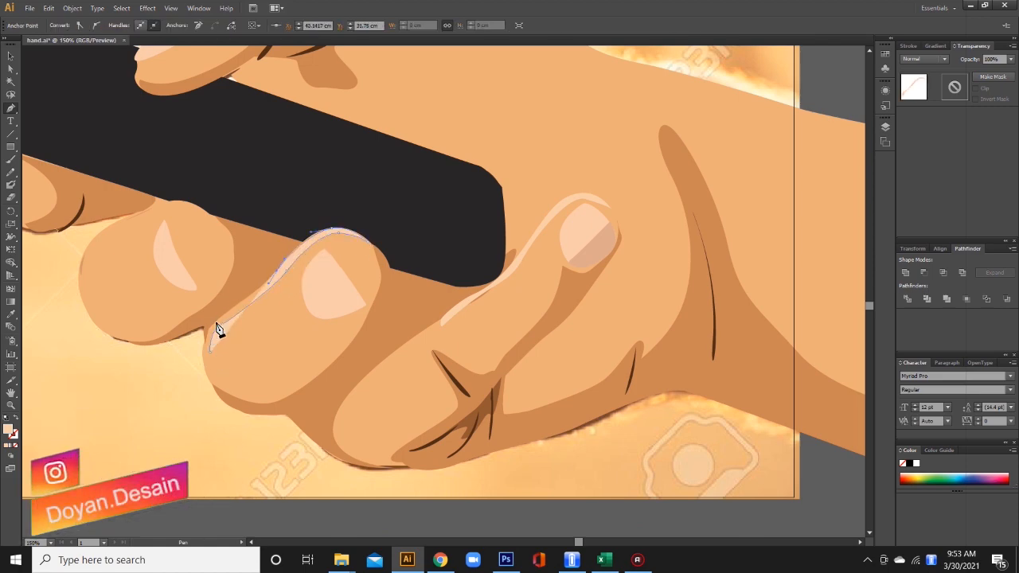
pyautogui.click(211, 330)
# Step: Undo the stray highlight pieces and extend the ring finger's highlight down its outer side
pyautogui.moveTo(201, 337); pyautogui.dragTo(200, 338)
pyautogui.hotkey('ctrl', 'z')
pyautogui.moveTo(207, 326); pyautogui.dragTo(216, 358)
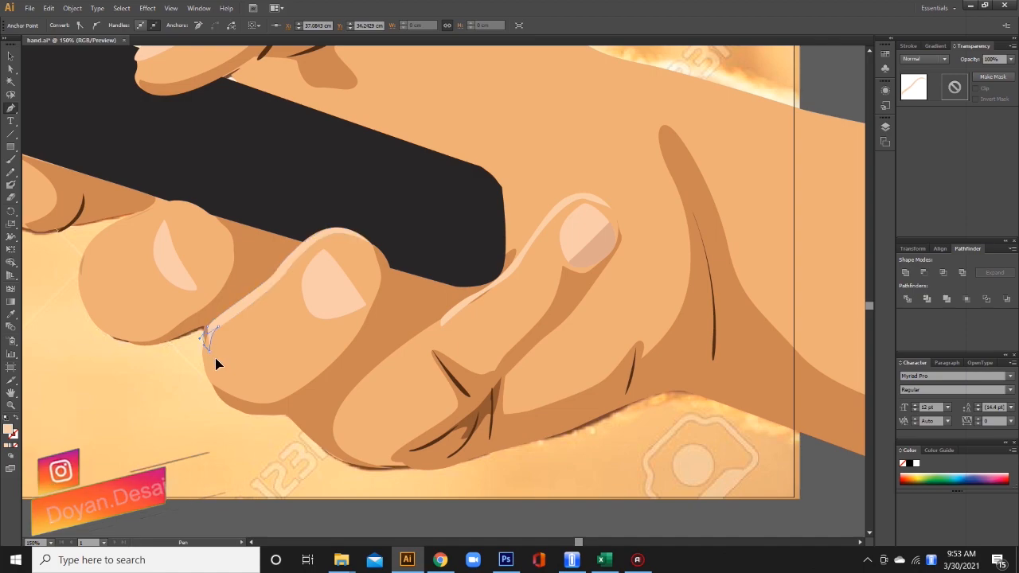
pyautogui.hotkey('ctrl', 'z')
pyautogui.click(208, 370)
# Step: Draw pale highlights along the outer edges of the middle finger and the index finger
pyautogui.moveTo(160, 227)
pyautogui.mouseDown()
pyautogui.moveTo(250, 294)
pyautogui.moveTo(254, 275)
pyautogui.moveTo(237, 276)
pyautogui.mouseUp()
pyautogui.click(298, 287)
pyautogui.moveTo(183, 325); pyautogui.dragTo(173, 364)
pyautogui.click(177, 378)
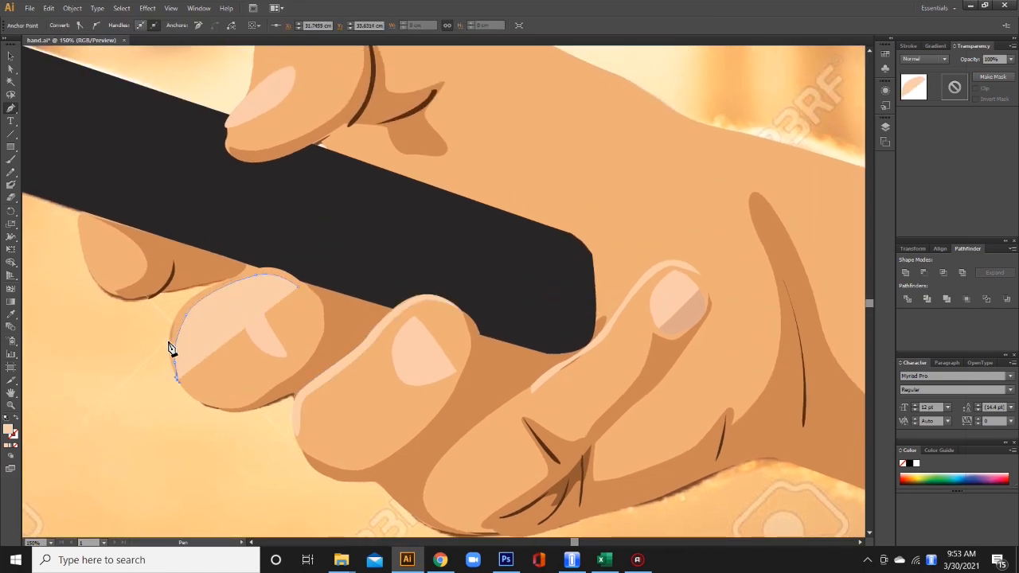
pyautogui.moveTo(175, 318)
pyautogui.mouseDown()
pyautogui.moveTo(191, 288)
pyautogui.moveTo(250, 278)
pyautogui.moveTo(287, 291)
pyautogui.mouseUp()
pyautogui.moveTo(82, 218); pyautogui.dragTo(140, 248)
pyautogui.click(167, 319)
# Step: Draw the inner edge of a pale highlight running from the thumb along the back of the hand towards the wrist
pyautogui.moveTo(344, 160); pyautogui.dragTo(221, 304)
pyautogui.click(188, 261)
pyautogui.moveTo(205, 196); pyautogui.dragTo(207, 182)
pyautogui.moveTo(244, 165); pyautogui.dragTo(261, 162)
pyautogui.moveTo(338, 178); pyautogui.dragTo(369, 177)
pyautogui.moveTo(438, 187); pyautogui.dragTo(470, 207)
pyautogui.moveTo(541, 249); pyautogui.dragTo(575, 262)
pyautogui.moveTo(603, 286); pyautogui.dragTo(629, 297)
# Step: Trace the highlight's outer edge back along the hand's contour to the thumb and close the shape
pyautogui.moveTo(569, 252); pyautogui.dragTo(563, 247)
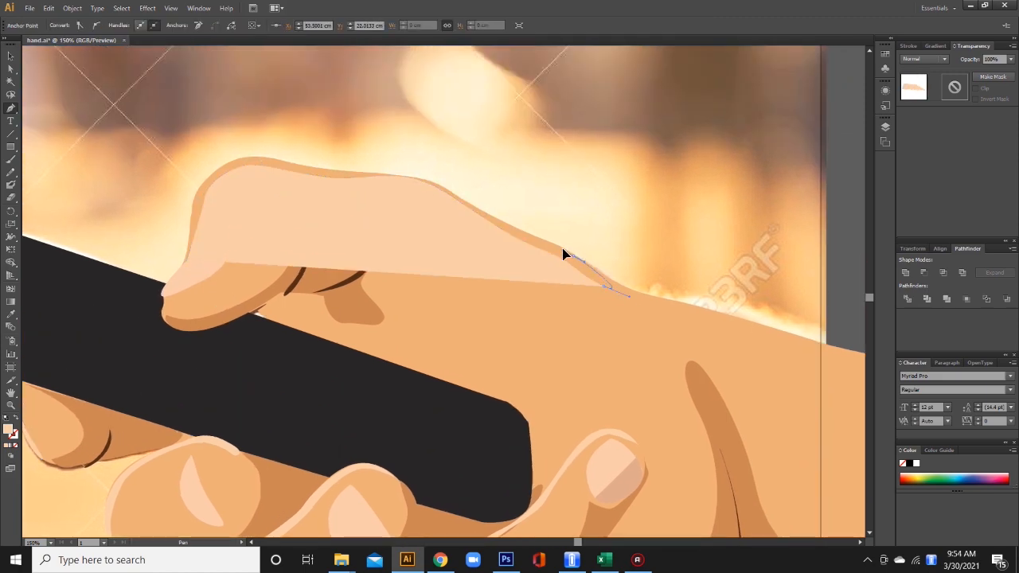
pyautogui.moveTo(493, 218); pyautogui.dragTo(485, 213)
pyautogui.moveTo(436, 184); pyautogui.dragTo(427, 180)
pyautogui.moveTo(364, 170); pyautogui.dragTo(354, 171)
pyautogui.moveTo(265, 156); pyautogui.dragTo(238, 152)
pyautogui.hotkey('ctrl', 'z')
pyautogui.hotkey('ctrl', 'z')
pyautogui.moveTo(193, 199); pyautogui.dragTo(189, 222)
pyautogui.moveTo(189, 257)
pyautogui.mouseDown()
pyautogui.moveTo(177, 269)
pyautogui.moveTo(185, 271)
pyautogui.mouseUp()
pyautogui.moveTo(204, 198); pyautogui.dragTo(200, 220)
pyautogui.moveTo(188, 259); pyautogui.dragTo(187, 254)
# Step: Draw a pale highlight along the upper edge of the wrist and forearm and deselect it
pyautogui.moveTo(324, 259); pyautogui.dragTo(262, 228)
pyautogui.moveTo(562, 275); pyautogui.dragTo(307, 227)
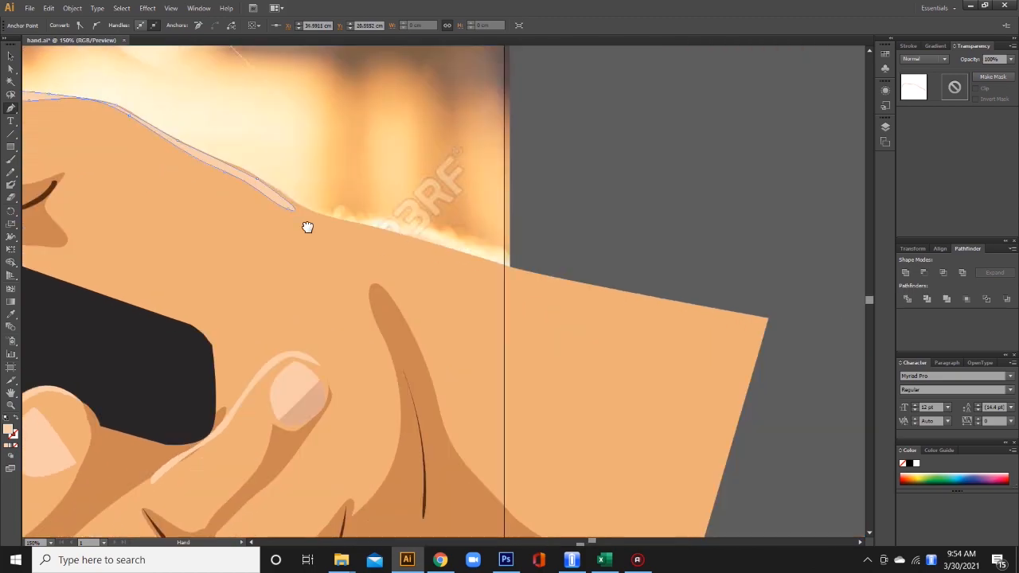
pyautogui.click(356, 224)
pyautogui.moveTo(424, 262); pyautogui.dragTo(467, 275)
pyautogui.moveTo(651, 312); pyautogui.dragTo(688, 321)
pyautogui.moveTo(755, 329); pyautogui.dragTo(764, 320)
pyautogui.moveTo(766, 320); pyautogui.dragTo(746, 317)
pyautogui.moveTo(359, 230)
pyautogui.mouseDown()
pyautogui.moveTo(453, 257)
pyautogui.moveTo(349, 231)
pyautogui.mouseUp()
pyautogui.click(11, 57)
pyautogui.click(728, 169)
# Step: Draw a shadow in the gap between the ring and little fingers and fill it with the sampled darker brown
pyautogui.moveTo(151, 452); pyautogui.dragTo(550, 280)
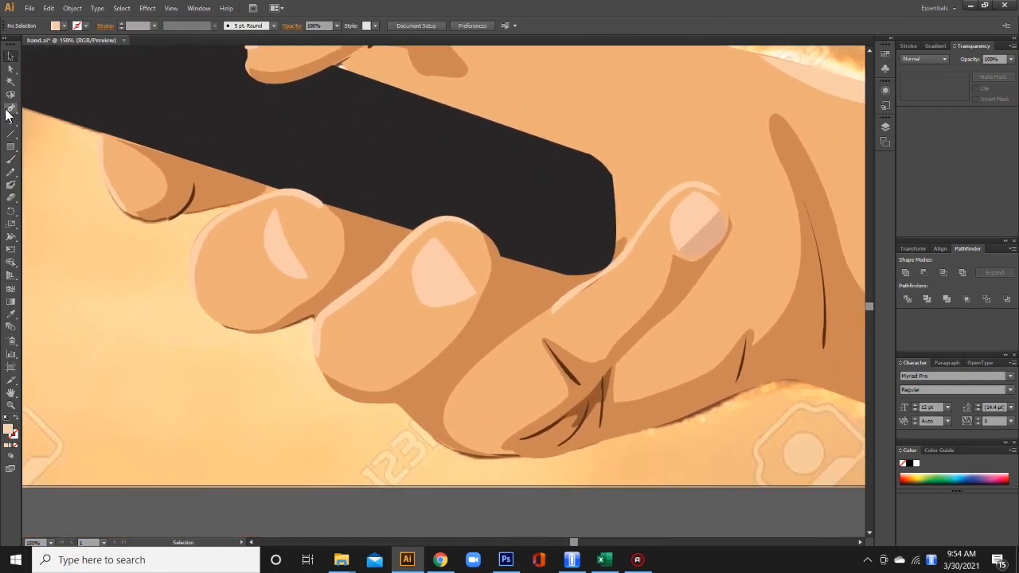
pyautogui.click(9, 110)
pyautogui.click(502, 265)
pyautogui.moveTo(419, 386); pyautogui.dragTo(427, 417)
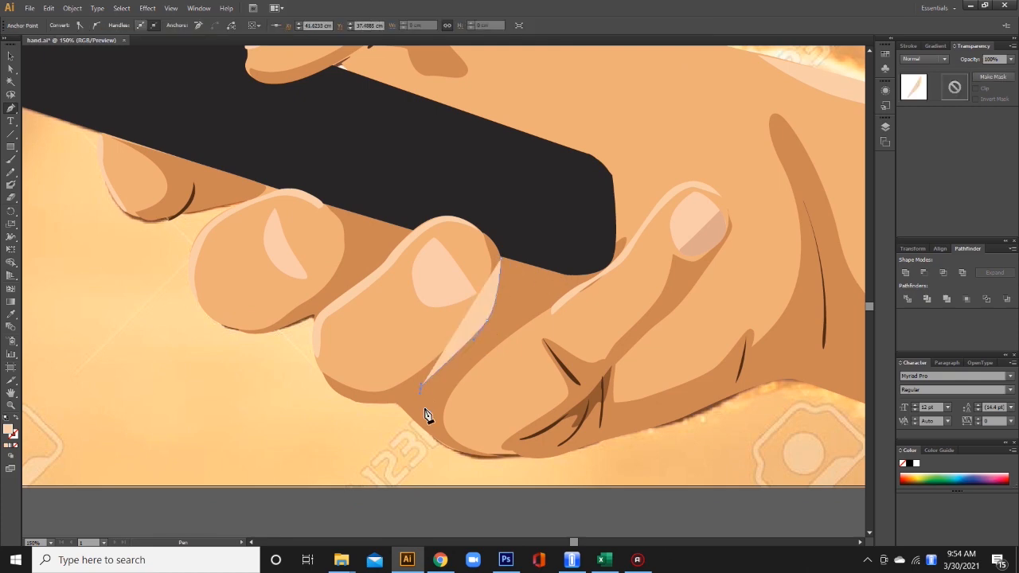
pyautogui.click(430, 416)
pyautogui.click(510, 323)
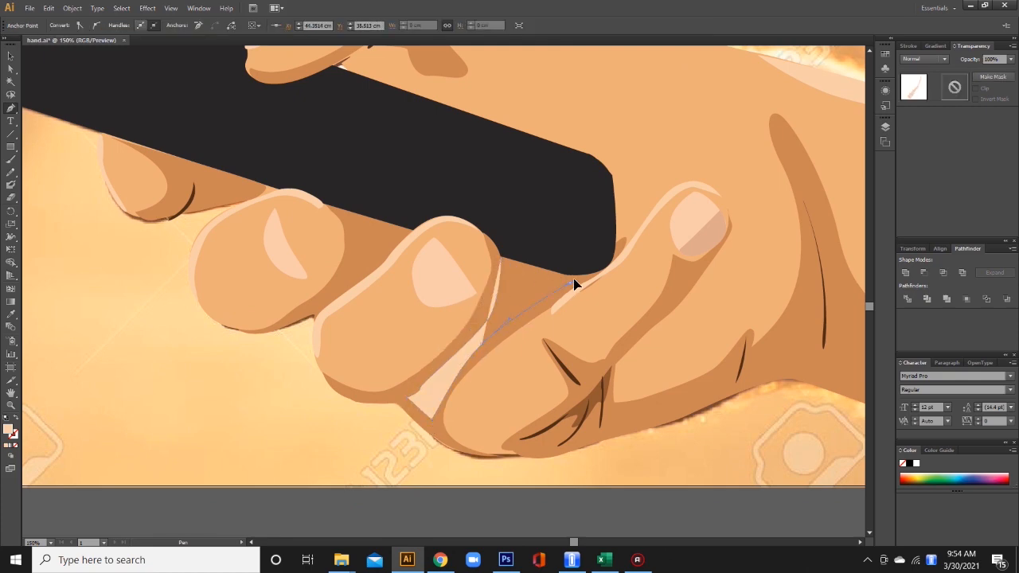
pyautogui.click(575, 283)
pyautogui.click(503, 262)
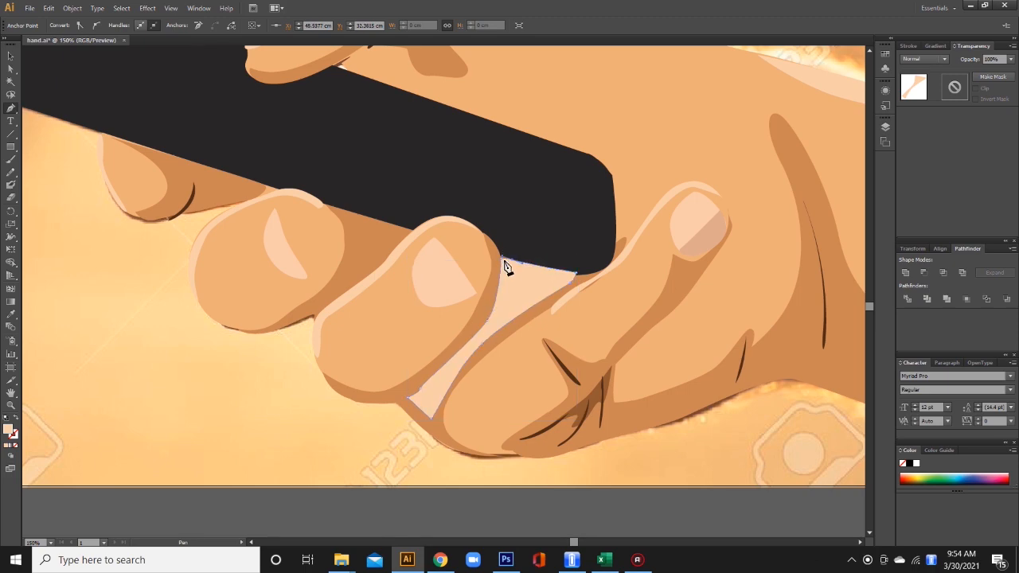
pyautogui.click(11, 315)
pyautogui.click(595, 400)
# Step: Draw a darker brown shadow in the gap between the middle and ring fingers beneath the phone
pyautogui.click(14, 109)
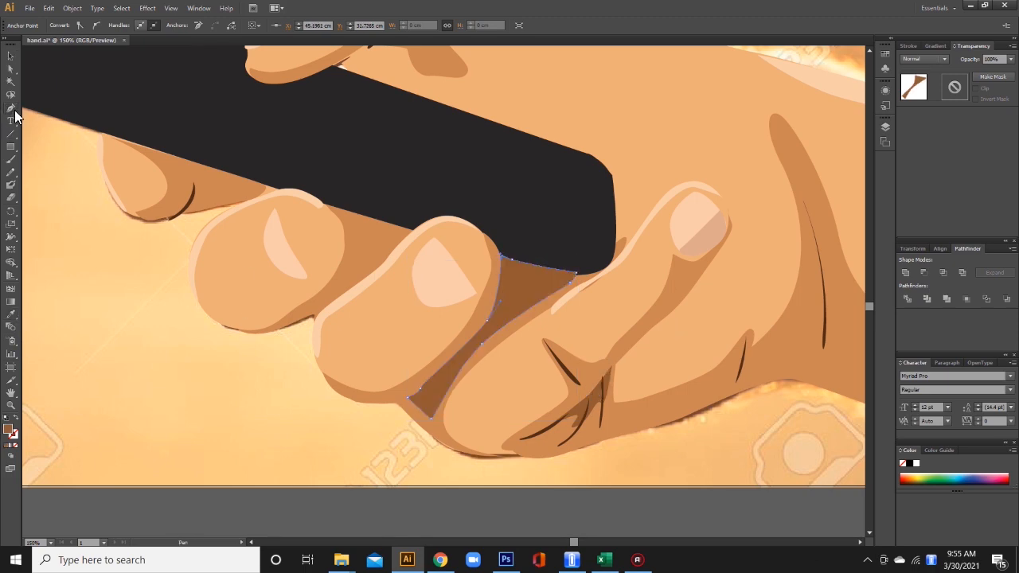
pyautogui.click(344, 212)
pyautogui.moveTo(353, 241)
pyautogui.mouseDown()
pyautogui.moveTo(350, 259)
pyautogui.moveTo(402, 234)
pyautogui.mouseUp()
pyautogui.click(327, 299)
pyautogui.click(366, 275)
pyautogui.click(344, 213)
# Step: Draw a darker brown shadow in the gap between the index and middle fingers and deselect it
pyautogui.click(198, 207)
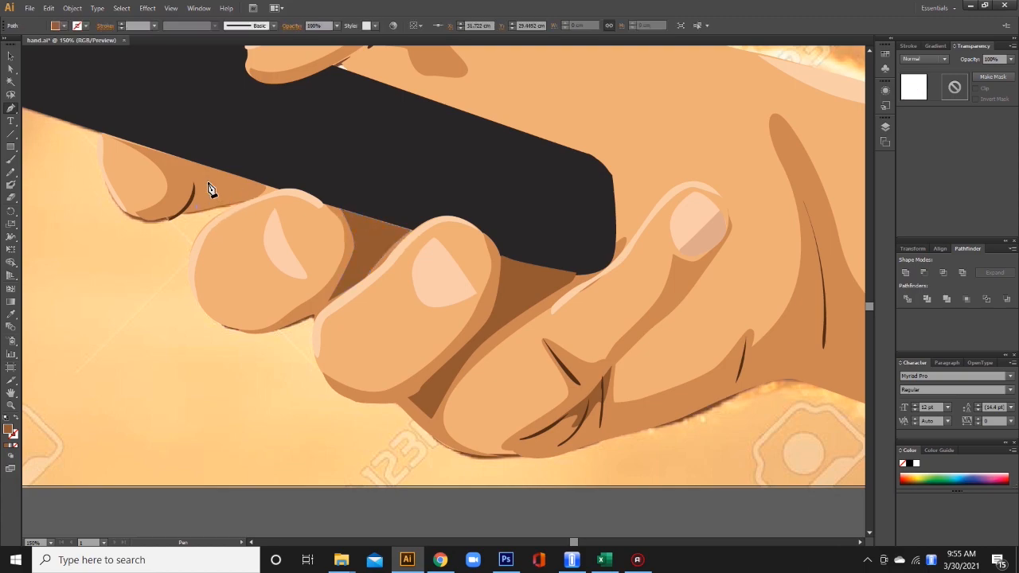
pyautogui.moveTo(208, 182); pyautogui.dragTo(205, 170)
pyautogui.click(200, 163)
pyautogui.click(277, 188)
pyautogui.moveTo(207, 204); pyautogui.dragTo(197, 207)
pyautogui.click(191, 212)
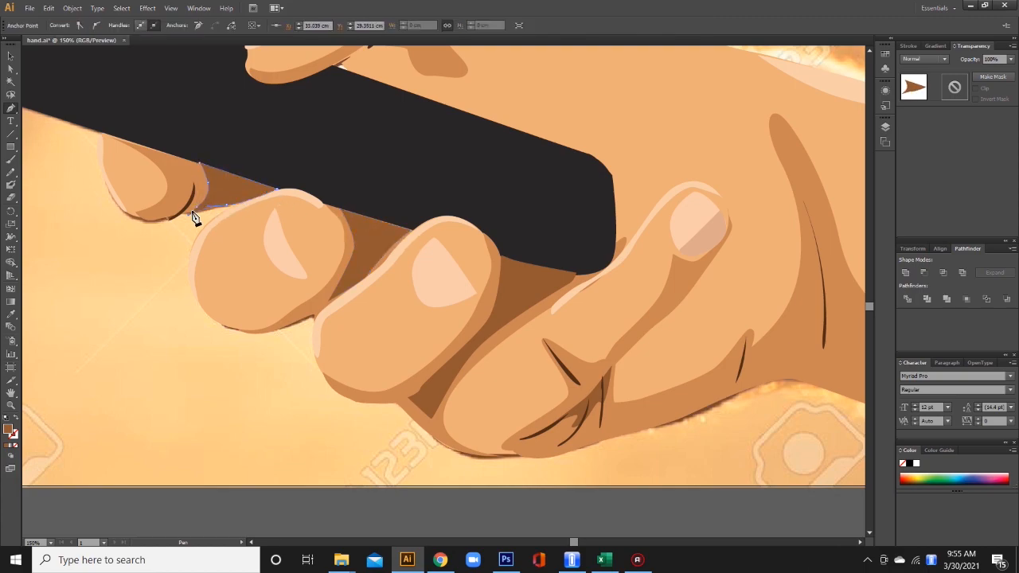
pyautogui.click(10, 57)
pyautogui.click(298, 523)
# Step: Draw a thin darker brown shadow along the inner edge of the middle finger
pyautogui.scroll(3, 491, 291)
pyautogui.press('p')
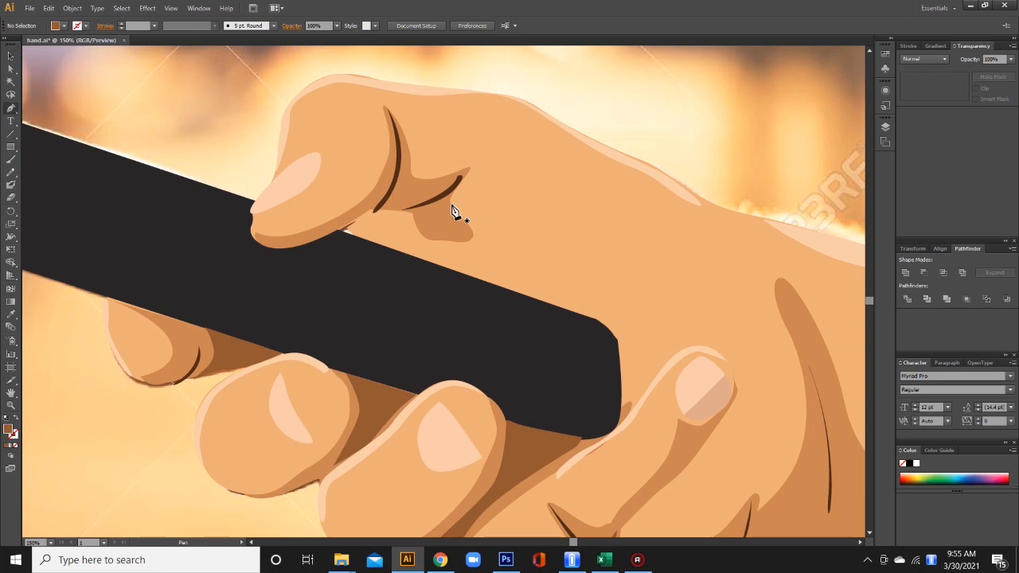
pyautogui.scroll(-2, 262, 350)
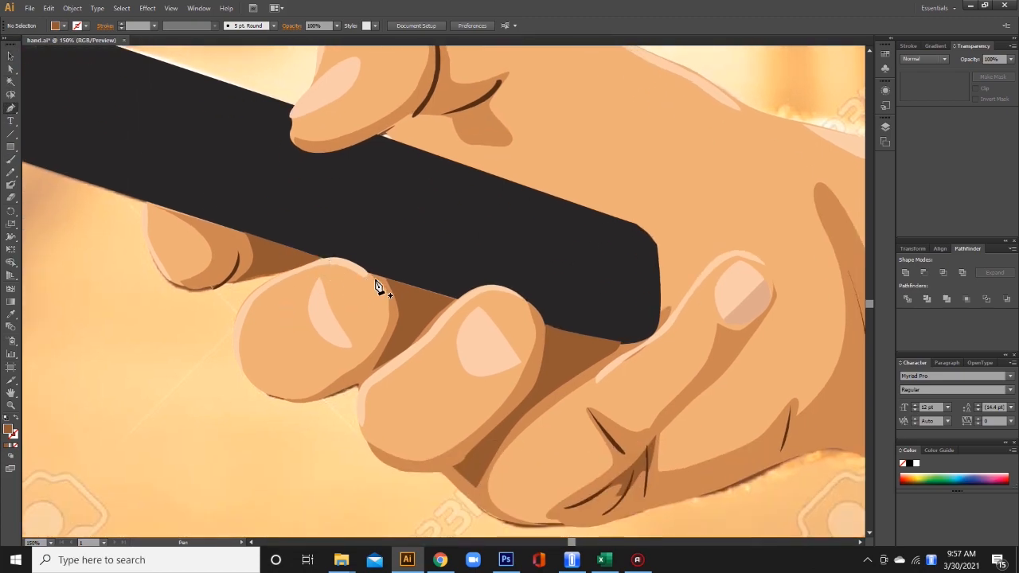
pyautogui.moveTo(377, 281)
pyautogui.mouseDown()
pyautogui.moveTo(383, 336)
pyautogui.moveTo(398, 276)
pyautogui.moveTo(389, 366)
pyautogui.mouseUp()
pyautogui.click(327, 390)
pyautogui.click(376, 280)
# Step: Draw a darker brown shadow beneath the thumb, between its crease and the phone's upper edge
pyautogui.moveTo(471, 272); pyautogui.dragTo(405, 308)
pyautogui.click(269, 294)
pyautogui.click(303, 269)
pyautogui.moveTo(357, 275); pyautogui.dragTo(360, 281)
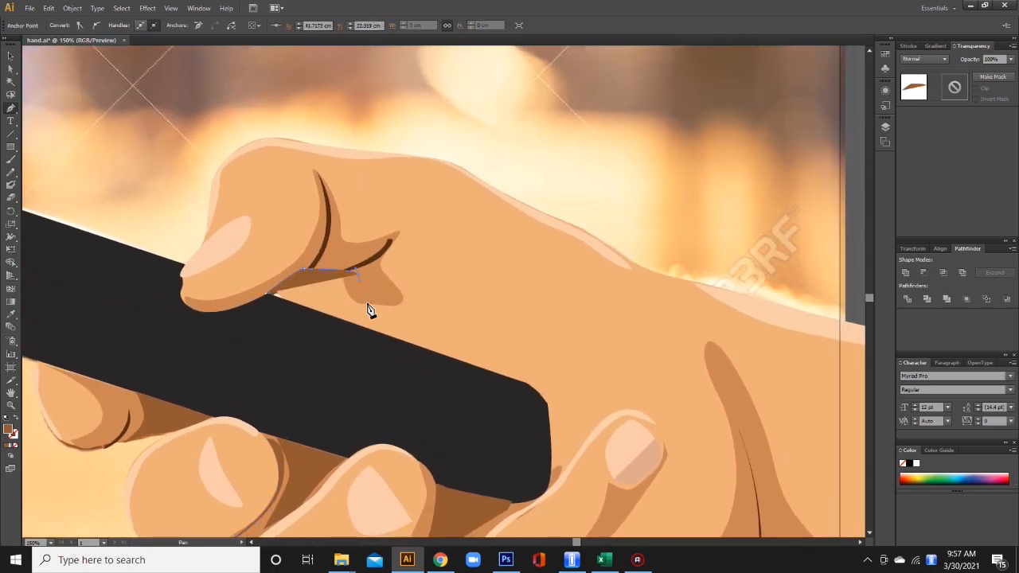
pyautogui.click(378, 302)
pyautogui.click(398, 338)
# Step: Send the new thumb shadow and the hand base to the back, with the reference photo behind them
pyautogui.press('v')
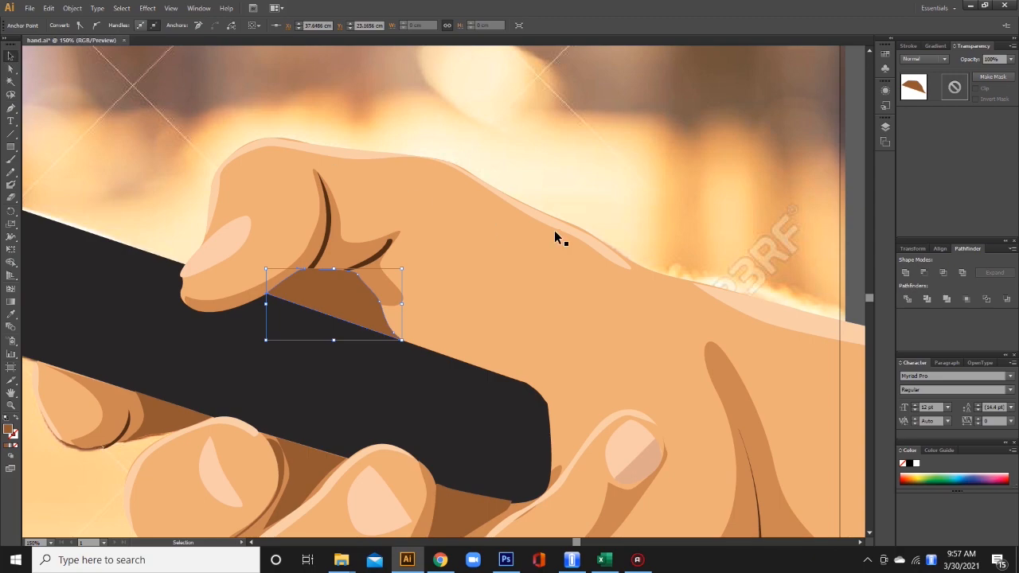
pyautogui.keyDown('shift'); pyautogui.click(514, 259); pyautogui.keyUp('shift')
pyautogui.rightClick(344, 301)
pyautogui.moveTo(395, 454)
pyautogui.click(501, 490)
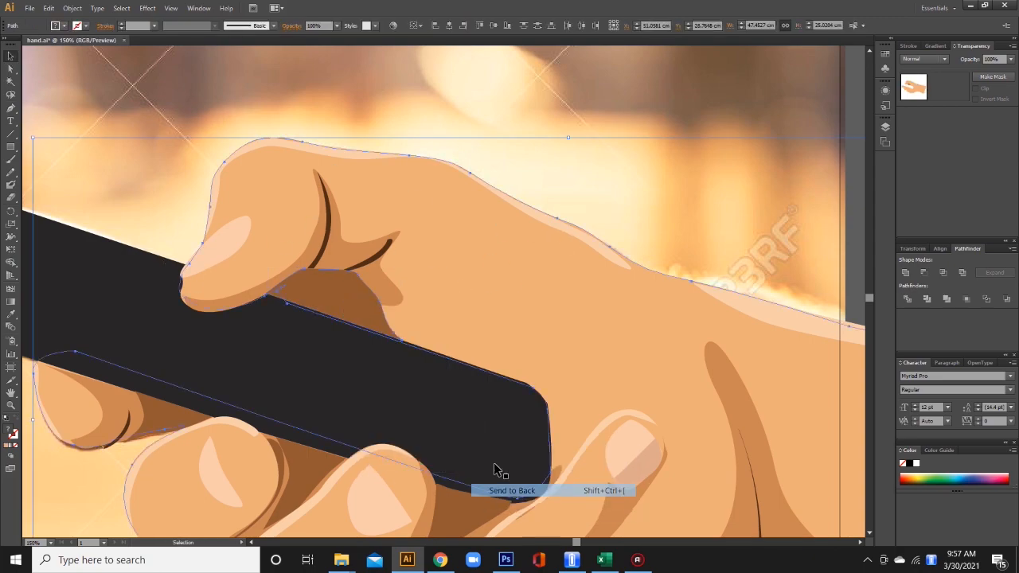
pyautogui.rightClick(629, 95)
pyautogui.click(794, 200)
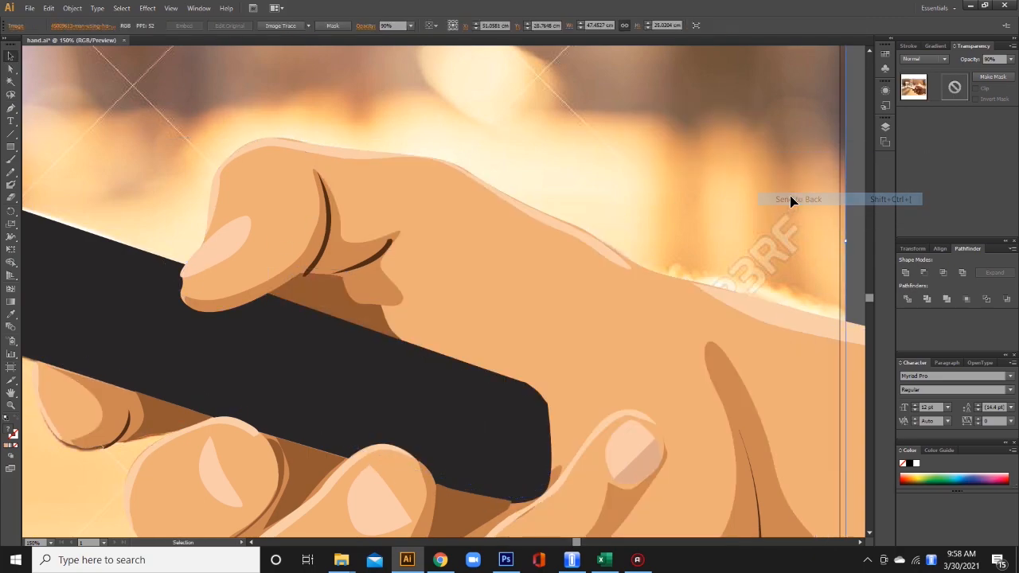
# Step: Draw a shadow shape along the underside of the ring finger, fill it with the sampled shadow brown and deselect it
pyautogui.hscroll(1, 804, 185)
pyautogui.click(804, 177)
pyautogui.hotkey('ctrl', '-')
pyautogui.hotkey('ctrl', '-')
pyautogui.hotkey('ctrl', '-')
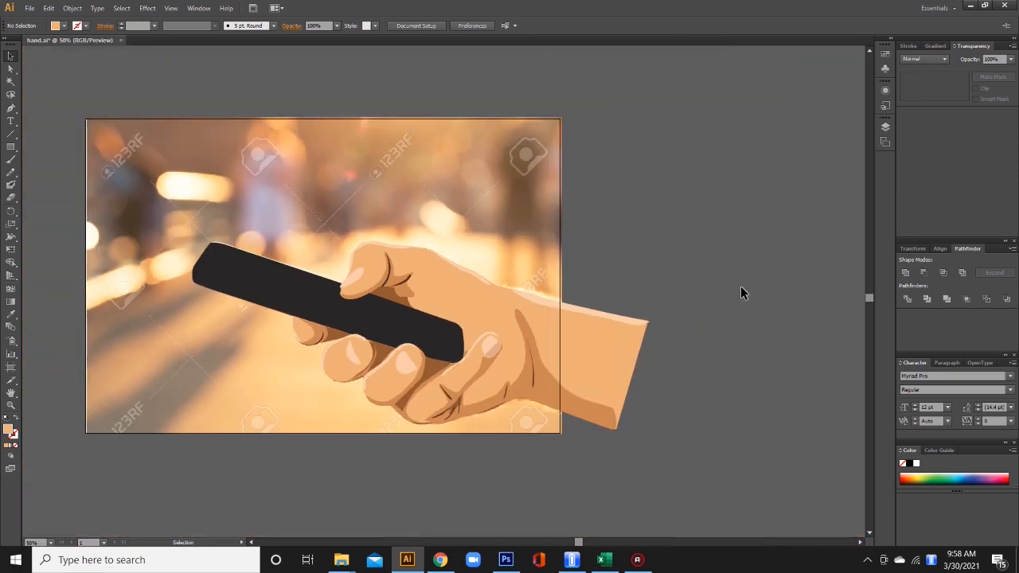
pyautogui.hotkey('ctrl', '+')
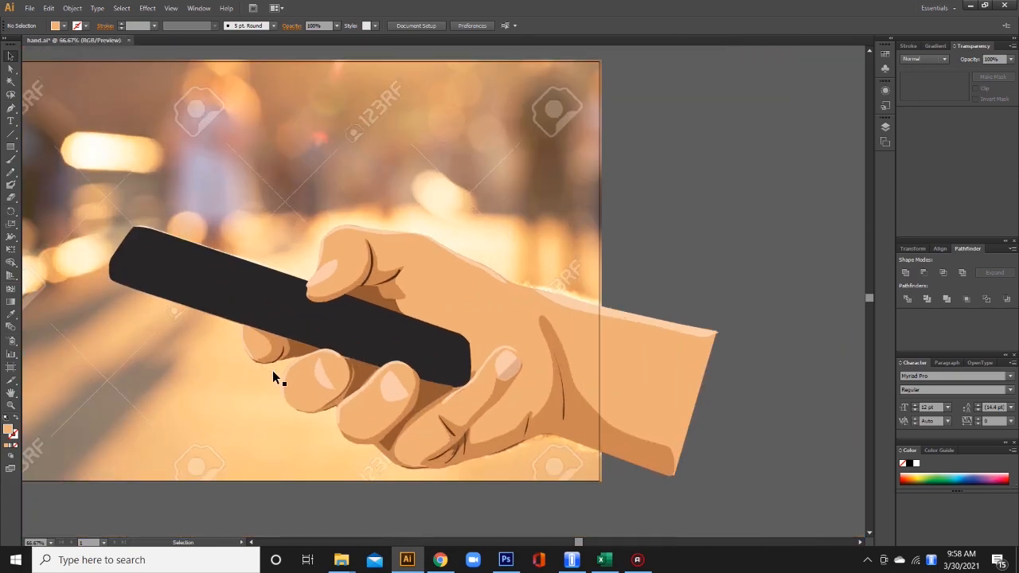
pyautogui.click(343, 437)
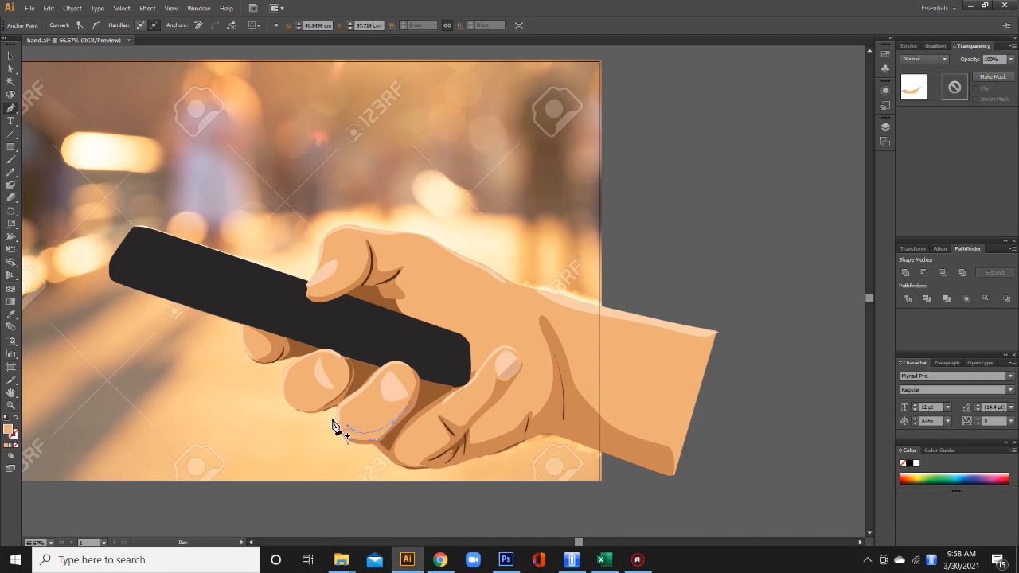
pyautogui.click(11, 314)
pyautogui.click(383, 452)
pyautogui.click(10, 58)
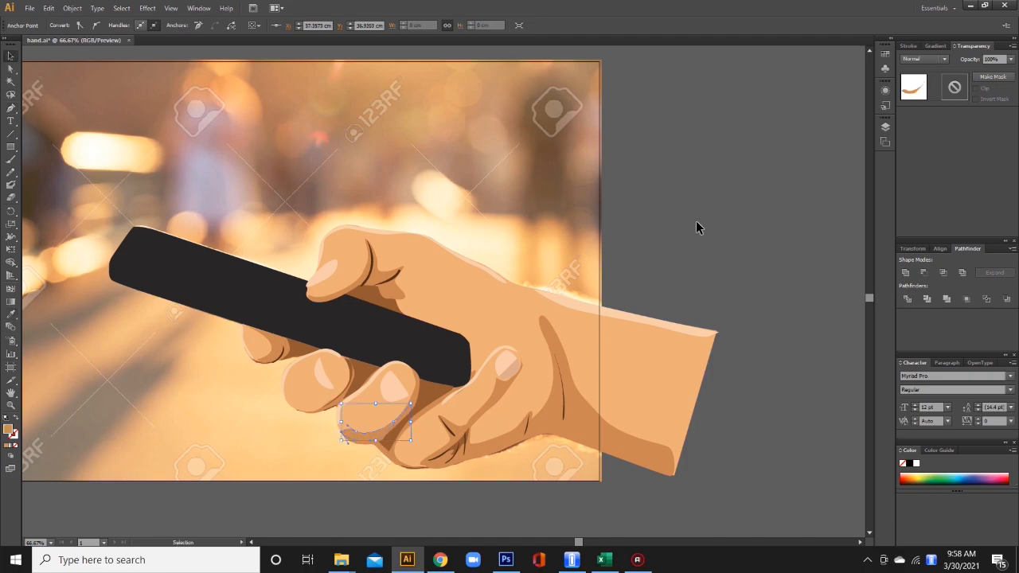
pyautogui.click(696, 222)
# Step: Trace the outer and lower edge of the ring finger's nail with an unfilled brown stroke
pyautogui.hotkey('ctrl', '+')
pyautogui.hotkey('ctrl', '+')
pyautogui.hotkey('ctrl', '+')
pyautogui.moveTo(358, 411); pyautogui.dragTo(454, 162)
pyautogui.click(10, 108)
pyautogui.click(16, 418)
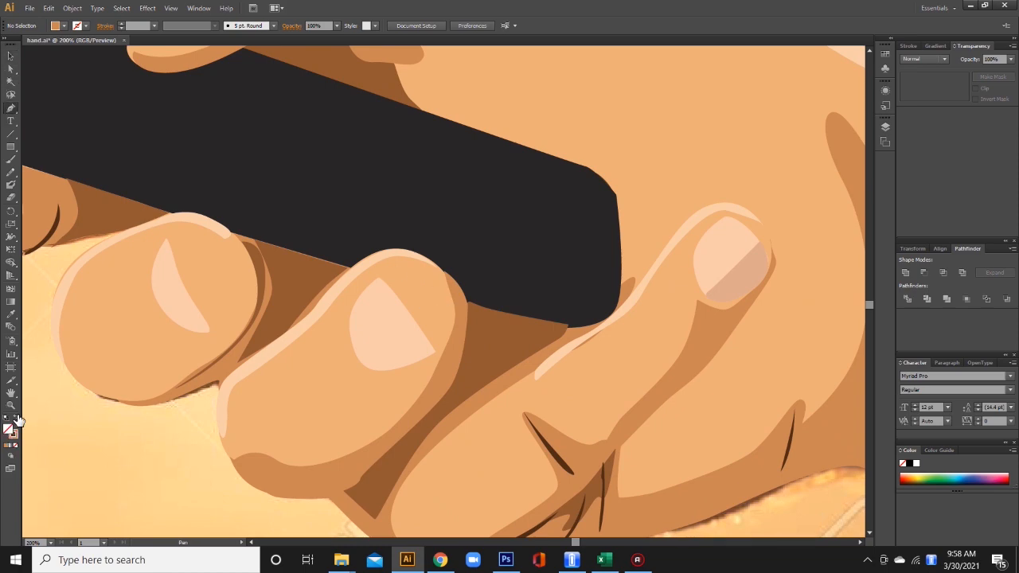
pyautogui.click(379, 278)
pyautogui.click(435, 350)
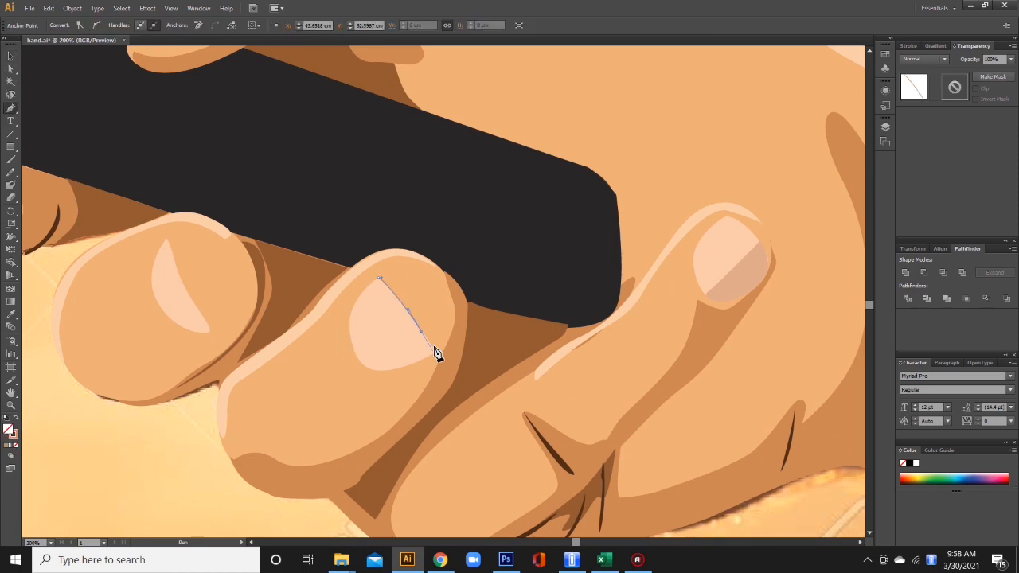
pyautogui.moveTo(331, 344); pyautogui.dragTo(343, 344)
# Step: Give the ring finger's nail outline a 5 pt stroke with an elliptical tapered width profile
pyautogui.click(907, 46)
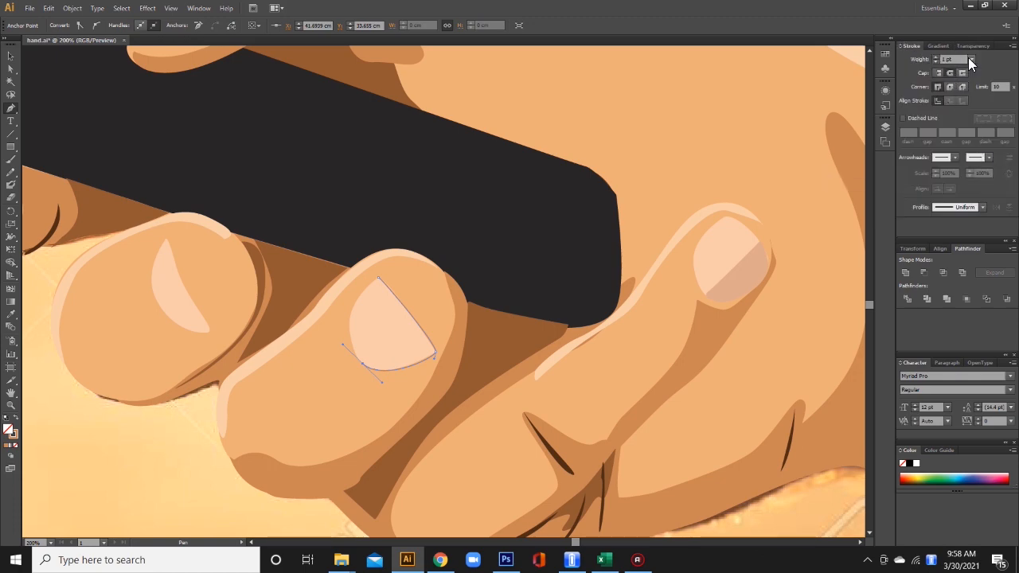
pyautogui.click(969, 60)
pyautogui.click(972, 148)
pyautogui.click(983, 207)
pyautogui.click(959, 232)
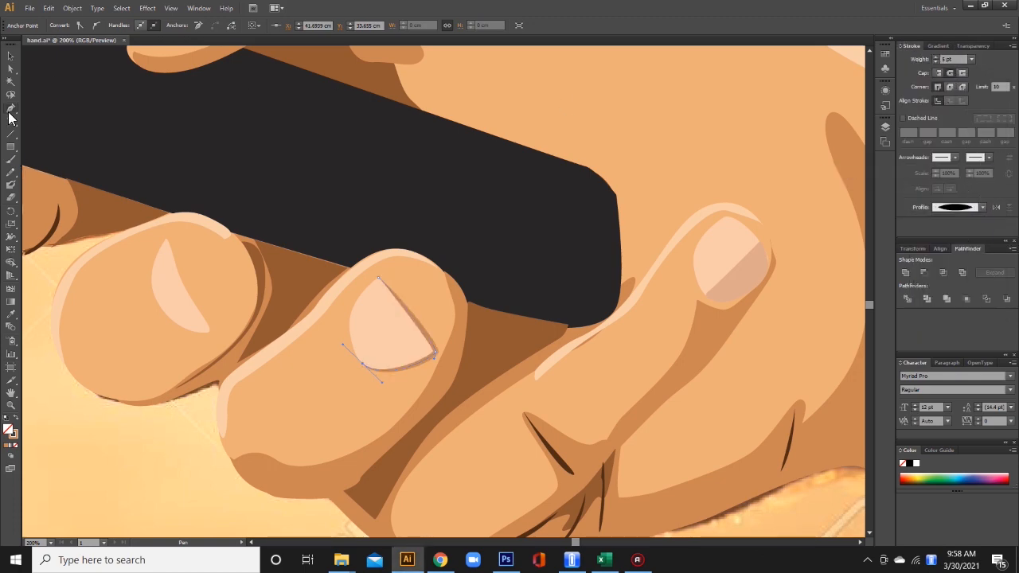
# Step: Draw a curve around the outer edge of the little finger's nail and copy the ring nail outline's brown stroke onto it
pyautogui.keyDown('ctrl'); pyautogui.click(732, 220); pyautogui.keyUp('ctrl')
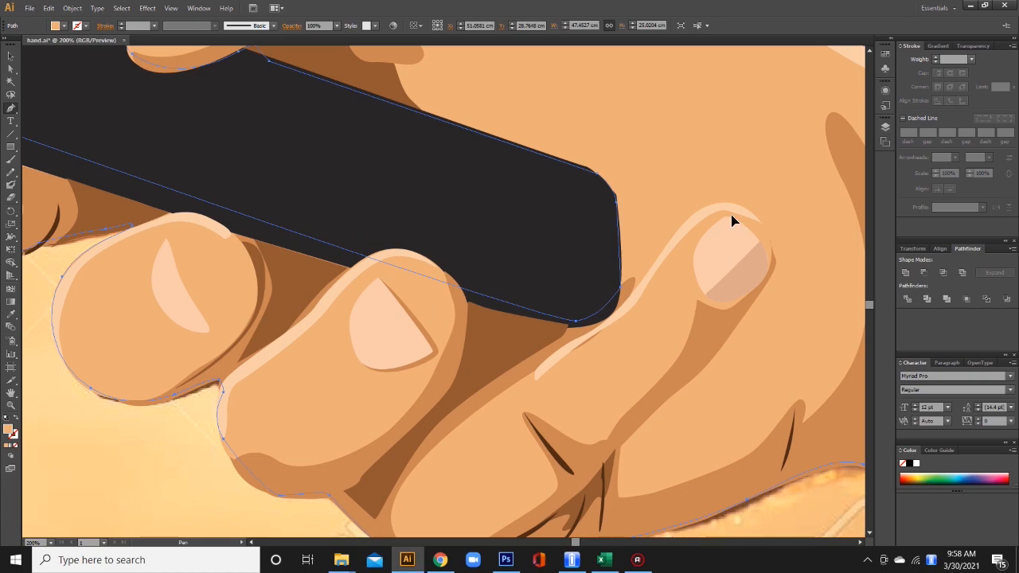
pyautogui.click(769, 259)
pyautogui.click(701, 302)
pyautogui.press('i')
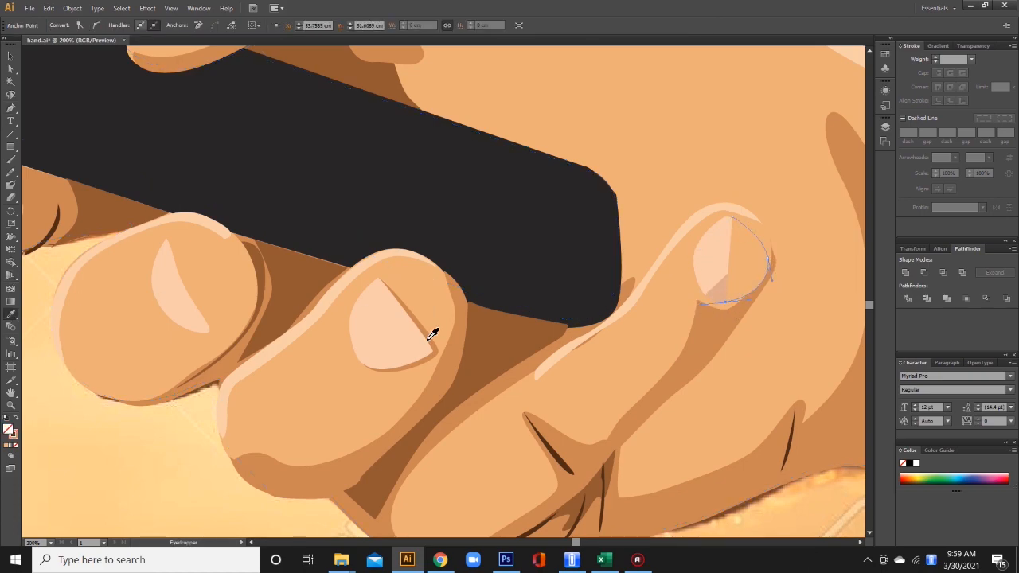
pyautogui.click(430, 337)
# Step: Outline the inner and lower edge of the middle finger's nail, matching the ring nail outline's stroke with a tapered profile
pyautogui.click(10, 109)
pyautogui.moveTo(215, 257); pyautogui.dragTo(329, 221)
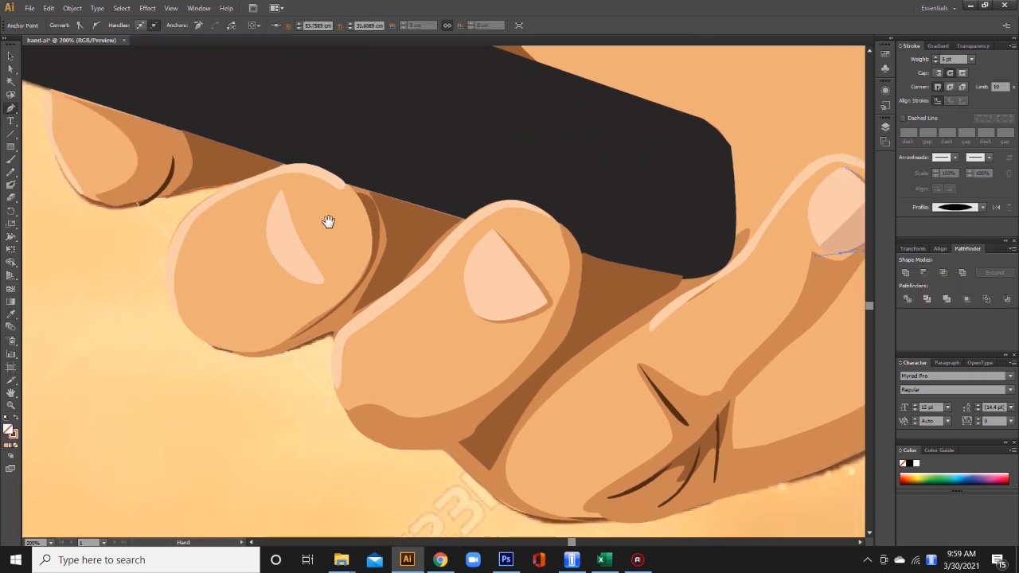
pyautogui.click(322, 285)
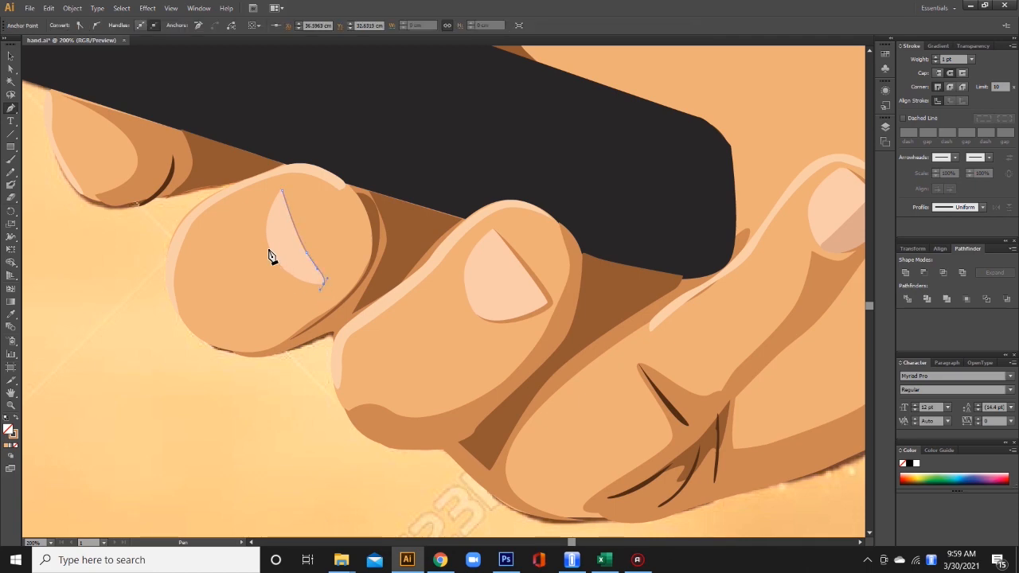
pyautogui.click(255, 215)
pyautogui.press('i')
pyautogui.click(549, 287)
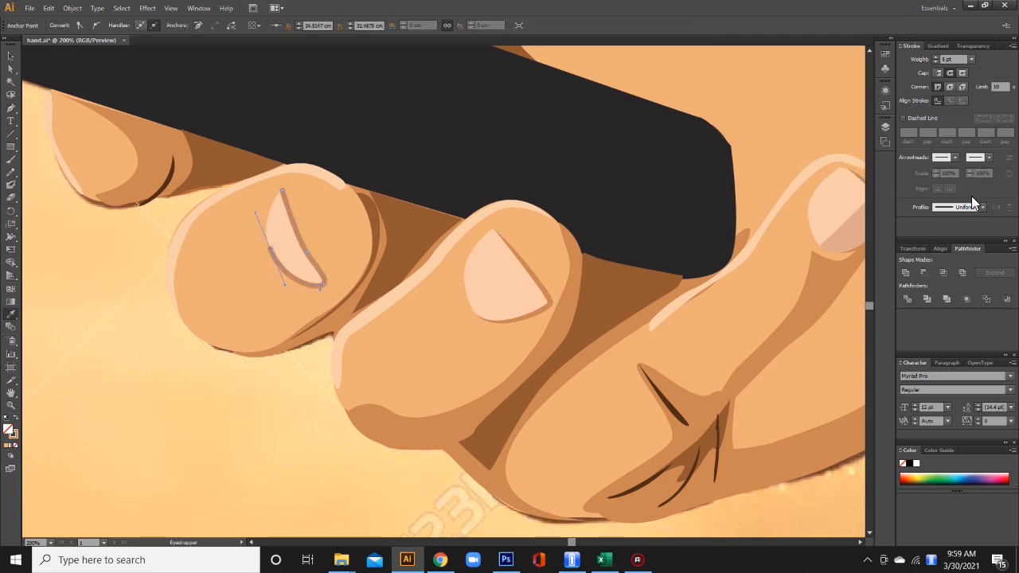
# Step: Trace a curve around the thumb's nail and adjust its direction handle so it follows the nail's rounded end
pyautogui.moveTo(529, 120); pyautogui.dragTo(465, 310)
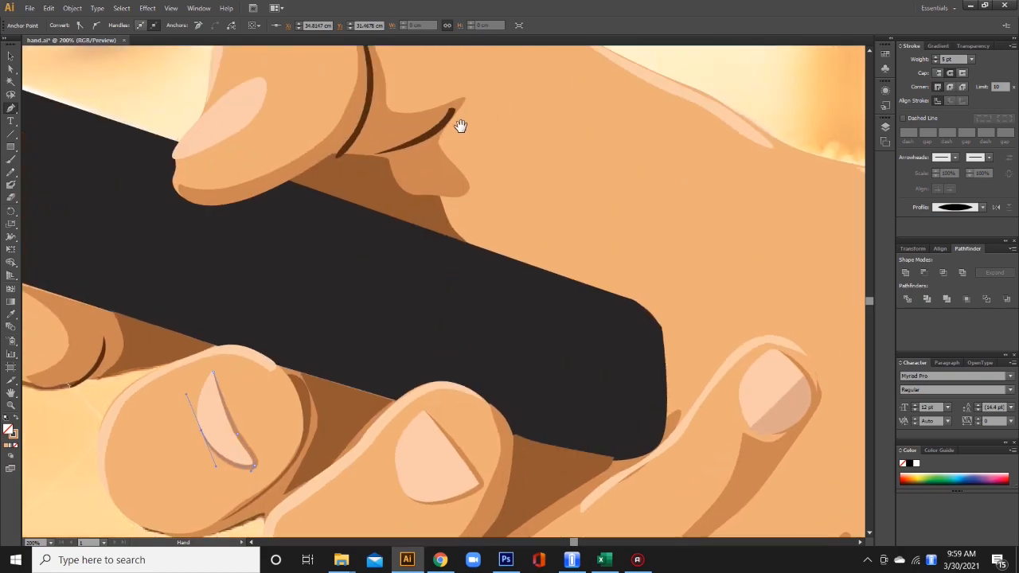
pyautogui.moveTo(462, 126); pyautogui.dragTo(472, 176)
pyautogui.click(192, 225)
pyautogui.moveTo(277, 157); pyautogui.dragTo(295, 117)
pyautogui.hotkey('ctrl', 'z')
pyautogui.click(229, 164)
pyautogui.keyDown('ctrl'); pyautogui.click(36, 81); pyautogui.keyUp('ctrl')
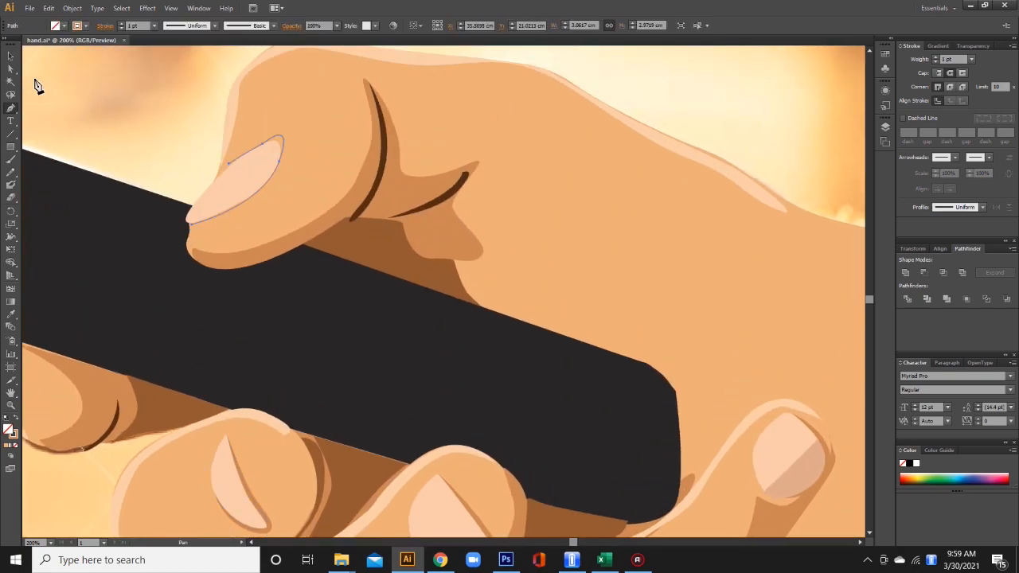
pyautogui.click(11, 69)
pyautogui.click(279, 162)
pyautogui.moveTo(286, 133); pyautogui.dragTo(287, 133)
# Step: Apply the middle nail outline's brown stroke with an elliptical tapered profile to the thumb nail curve, and deselect it
pyautogui.click(10, 314)
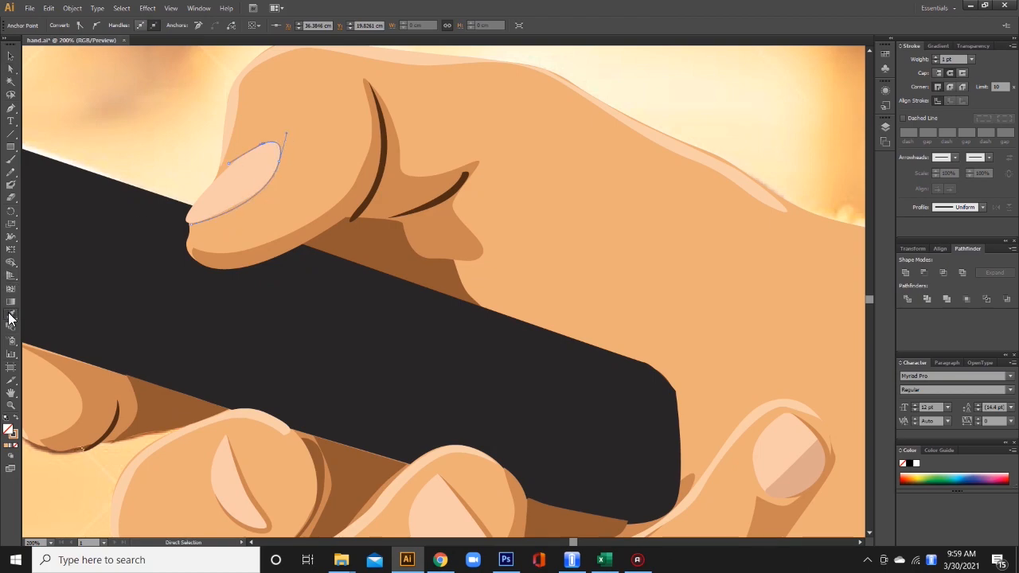
pyautogui.click(255, 507)
pyautogui.click(983, 207)
pyautogui.click(961, 238)
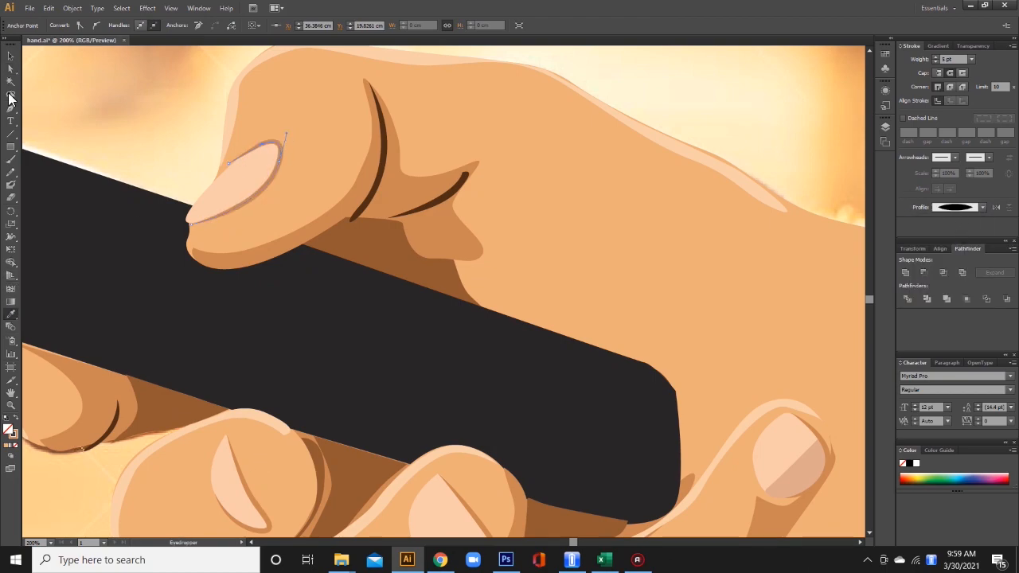
pyautogui.click(11, 56)
pyautogui.click(747, 83)
# Step: Draw a curved highlight path around the upper and inner edge of the little finger's nail
pyautogui.moveTo(766, 458); pyautogui.dragTo(534, 199)
pyautogui.click(12, 108)
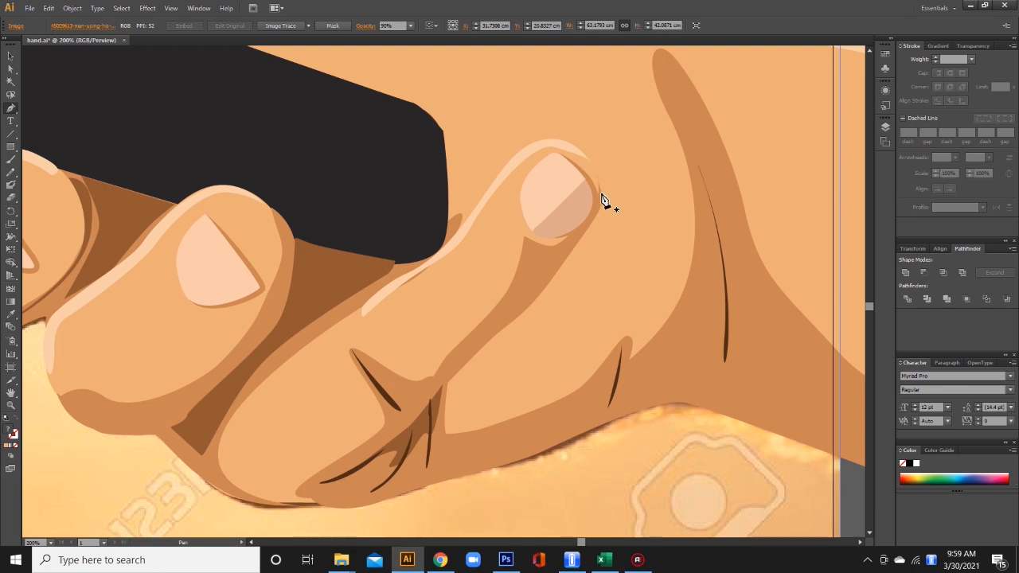
pyautogui.click(591, 194)
pyautogui.moveTo(551, 152); pyautogui.dragTo(536, 158)
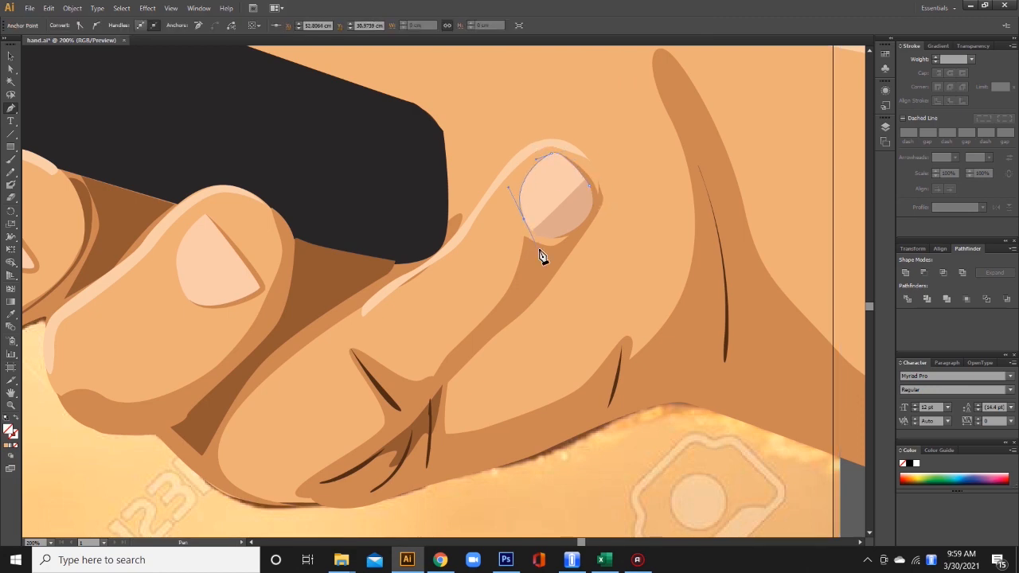
pyautogui.doubleClick(12, 438)
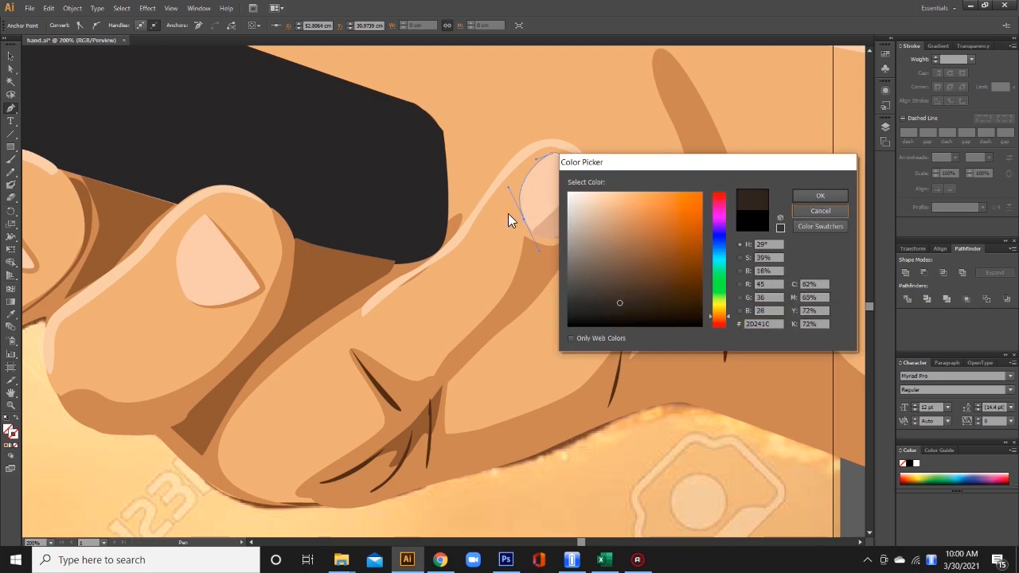
pyautogui.click(837, 208)
# Step: Sample the nail's pale pink for the highlight path, move it to the stroke and lighten the stroke color
pyautogui.click(11, 314)
pyautogui.click(563, 183)
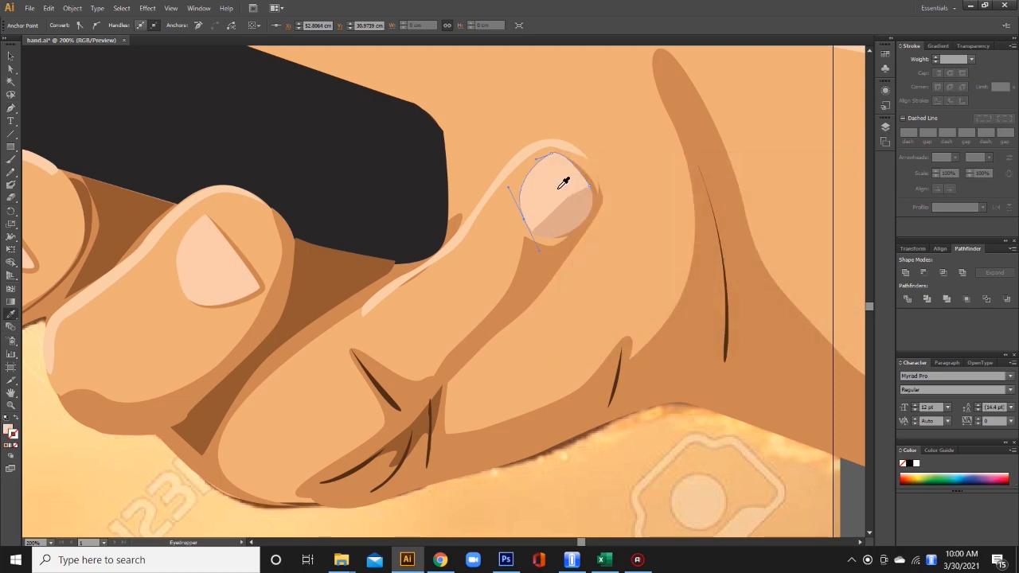
pyautogui.click(15, 417)
pyautogui.doubleClick(13, 434)
pyautogui.moveTo(602, 207); pyautogui.dragTo(581, 194)
pyautogui.click(818, 196)
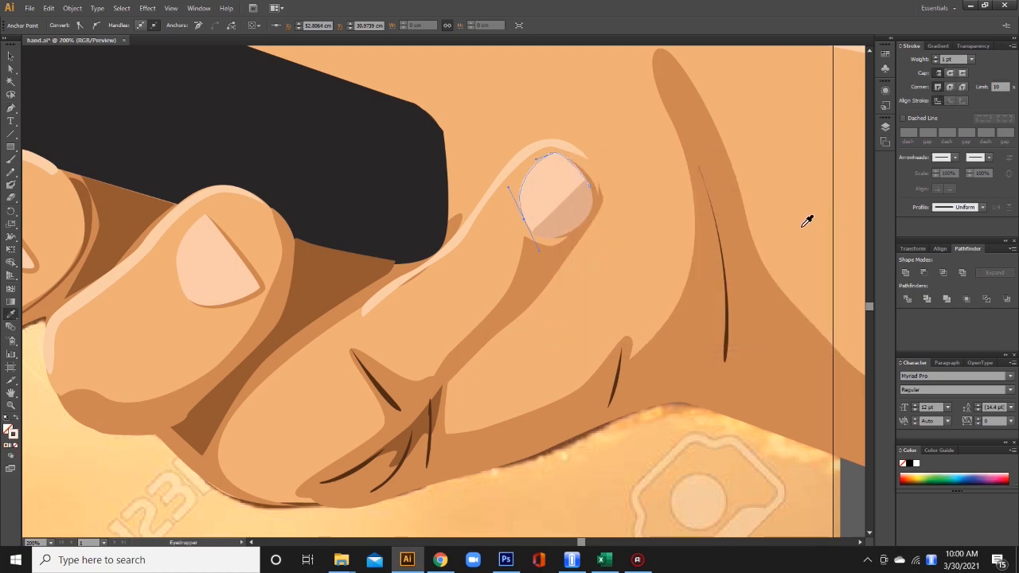
# Step: Give the little nail's highlight an elliptical tapered profile and 4 pt weight, refine its pale stroke color and deselect it
pyautogui.click(982, 207)
pyautogui.click(956, 227)
pyautogui.click(971, 59)
pyautogui.click(984, 147)
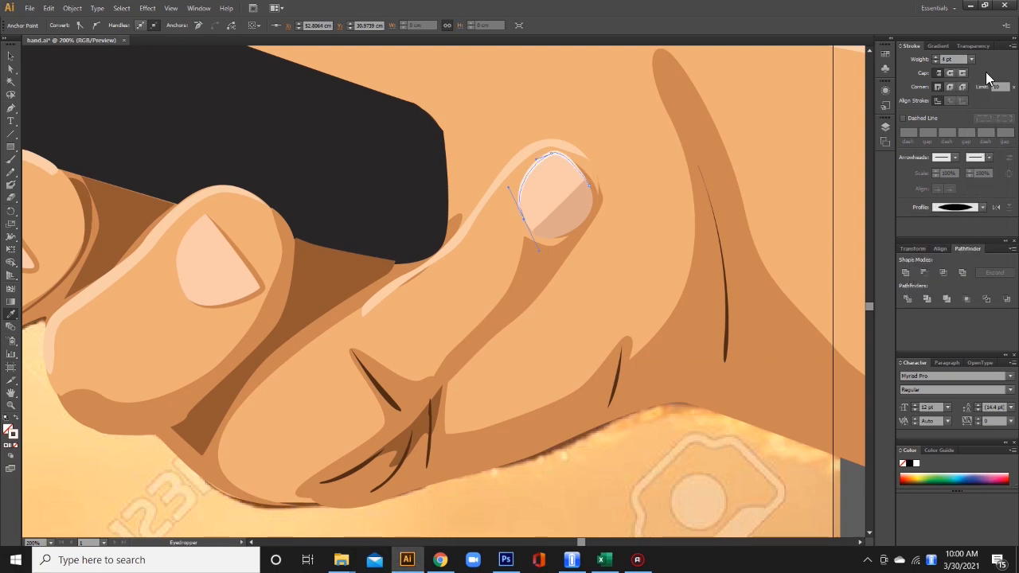
pyautogui.doubleClick(16, 432)
pyautogui.click(587, 195)
pyautogui.click(820, 195)
pyautogui.press('v')
pyautogui.click(584, 112)
# Step: Draw a highlight path over the ring finger's nail, curving up its inner edge and running straight down its outer edge
pyautogui.moveTo(324, 337); pyautogui.dragTo(428, 316)
pyautogui.click(10, 109)
pyautogui.click(279, 253)
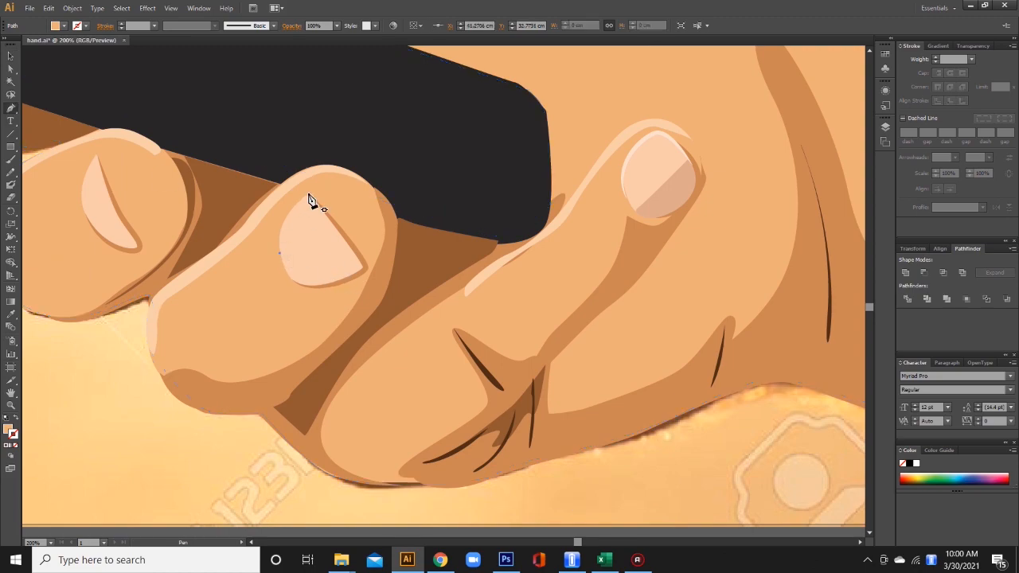
pyautogui.moveTo(343, 165); pyautogui.dragTo(335, 178)
pyautogui.hotkey('ctrl', 'z')
pyautogui.click(359, 258)
pyautogui.hotkey('ctrl', 'z')
pyautogui.click(355, 254)
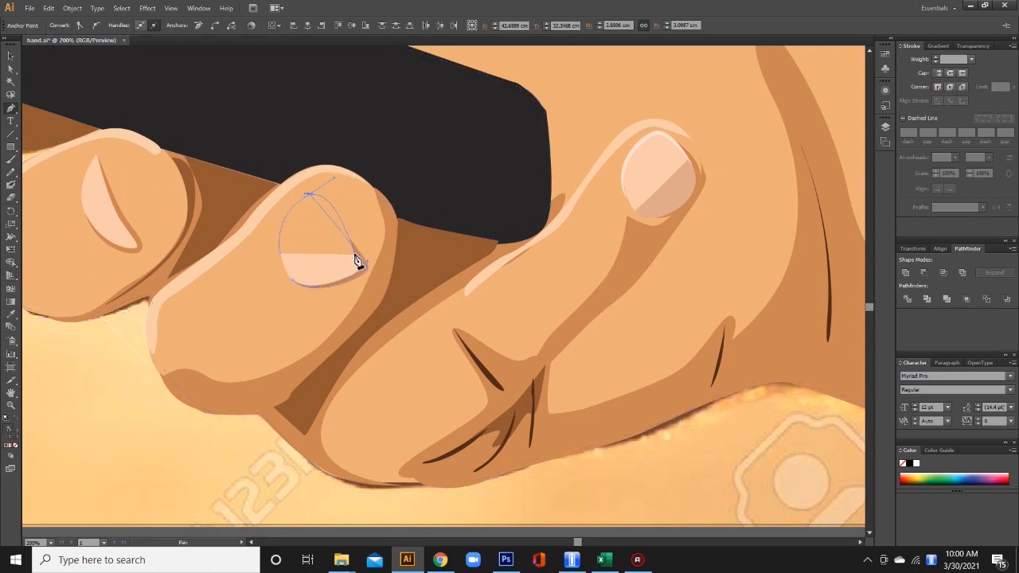
pyautogui.hotkey('ctrl', 'z')
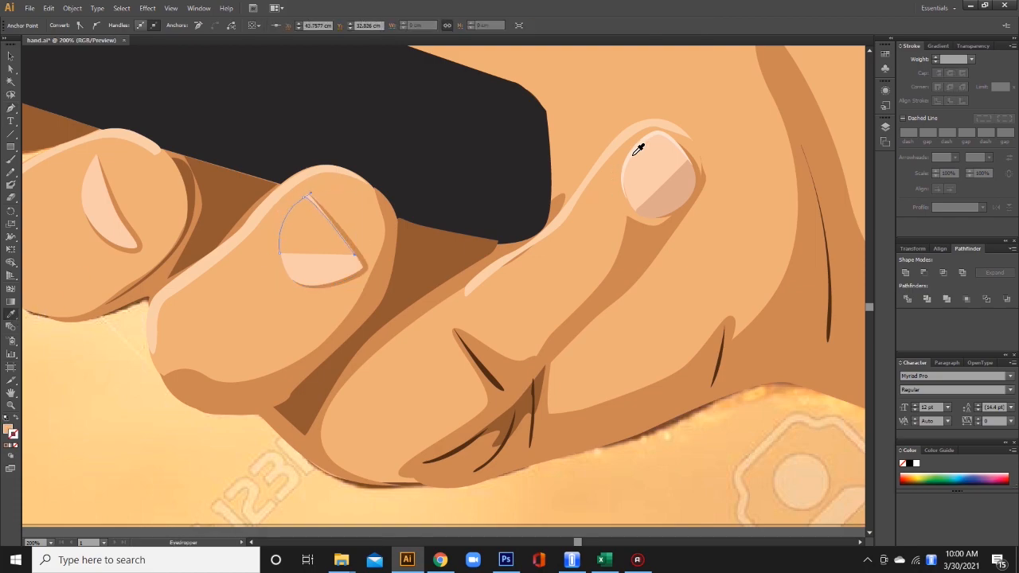
# Step: Copy the little nail highlight's pale stroke onto the ring nail path and apply the elliptical tapered profile
pyautogui.click(635, 155)
pyautogui.click(982, 207)
pyautogui.click(953, 242)
# Step: Select the dark shadow between the ring and little fingers along with the hand base and photo, and send them to the back
pyautogui.click(11, 108)
pyautogui.press('space')
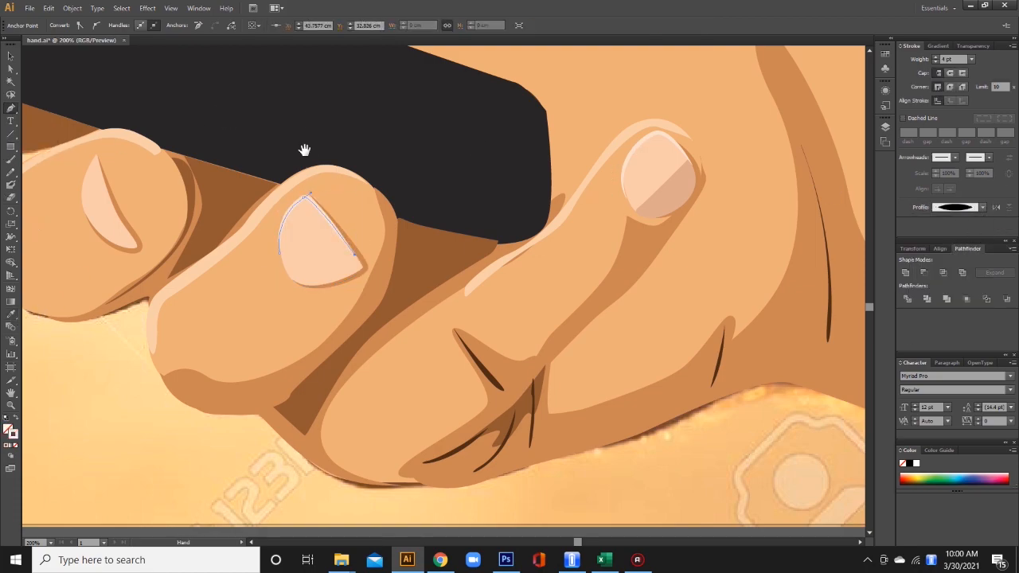
pyautogui.moveTo(305, 150); pyautogui.dragTo(198, 275)
pyautogui.moveTo(363, 273); pyautogui.dragTo(315, 198)
pyautogui.press('space')
pyautogui.moveTo(207, 404); pyautogui.dragTo(438, 455)
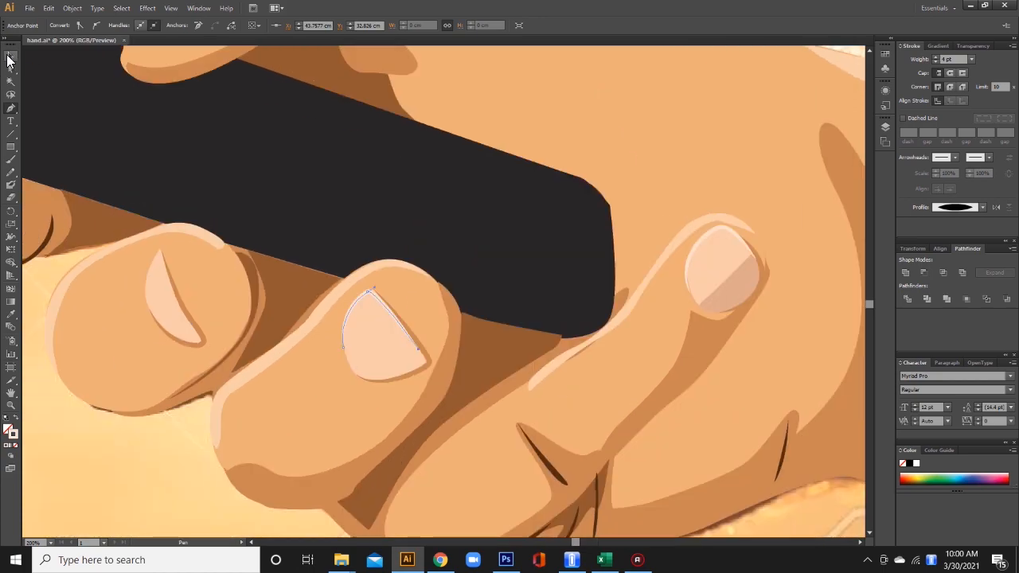
pyautogui.click(9, 60)
pyautogui.keyDown('shift'); pyautogui.click(563, 243); pyautogui.keyUp('shift')
pyautogui.rightClick(134, 484)
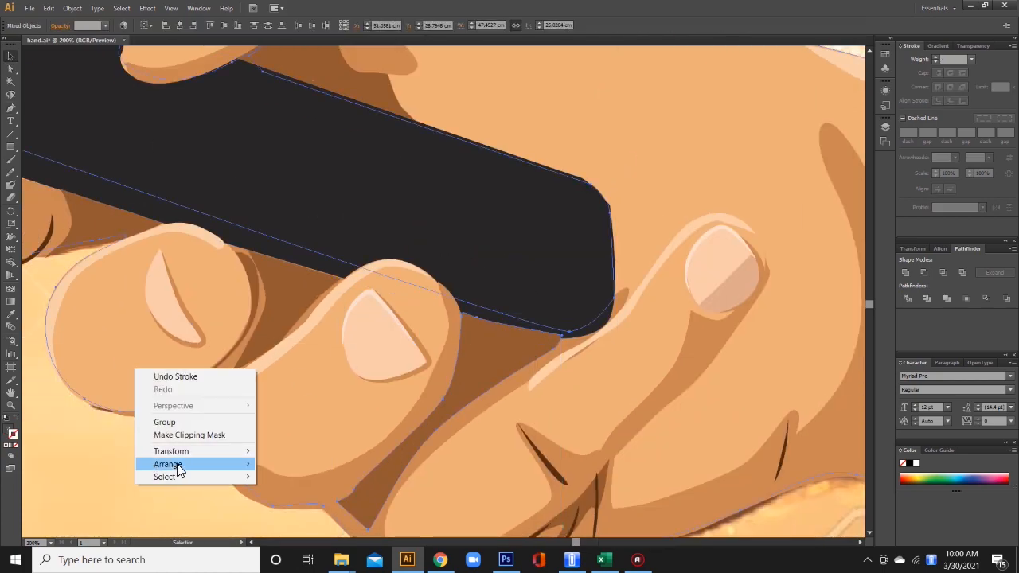
pyautogui.moveTo(178, 464)
pyautogui.click(286, 502)
# Step: Send the lighter brown shadow around the ring finger to the back, followed by the hand base and the reference photo
pyautogui.press('space')
pyautogui.moveTo(506, 356); pyautogui.dragTo(527, 294)
pyautogui.click(406, 469)
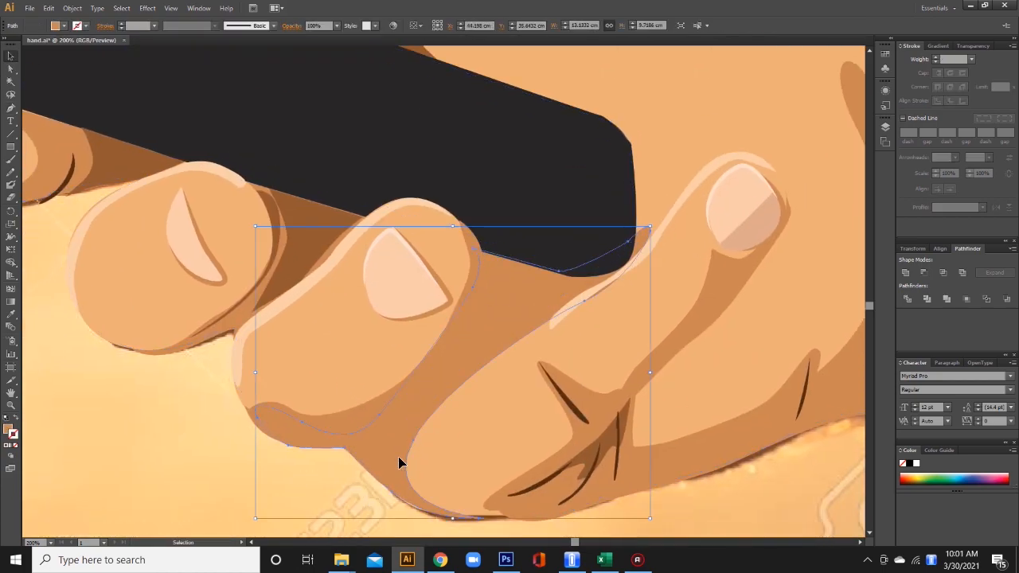
pyautogui.rightClick(659, 139)
pyautogui.moveTo(743, 295)
pyautogui.click(804, 328)
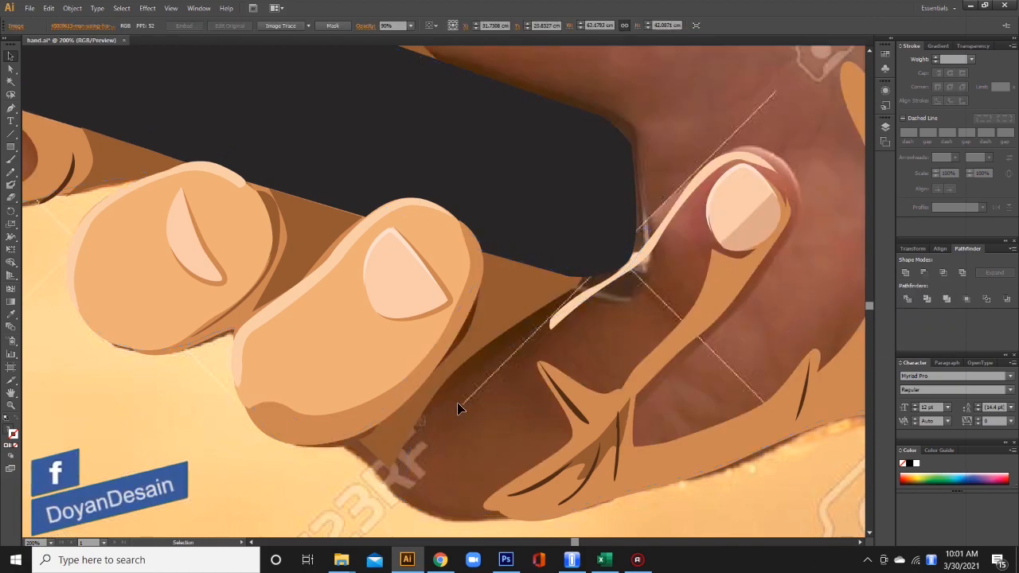
pyautogui.rightClick(460, 404)
pyautogui.moveTo(514, 475)
pyautogui.click(609, 507)
# Step: Reshape the dark crease beside the thumb into a thinner curve by adjusting its lower anchor's handles, and deselect it
pyautogui.moveTo(463, 150); pyautogui.dragTo(553, 444)
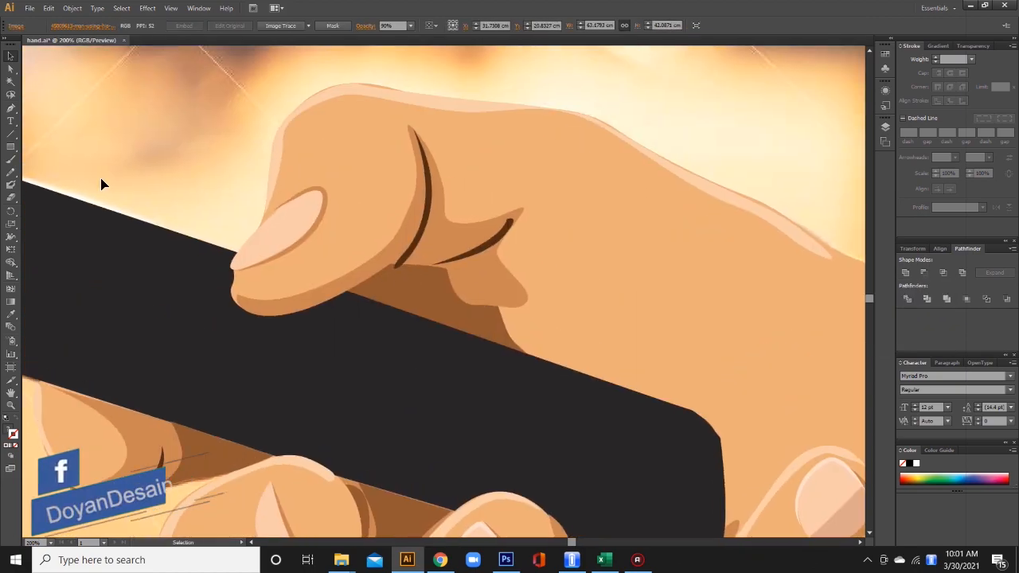
pyautogui.click(10, 70)
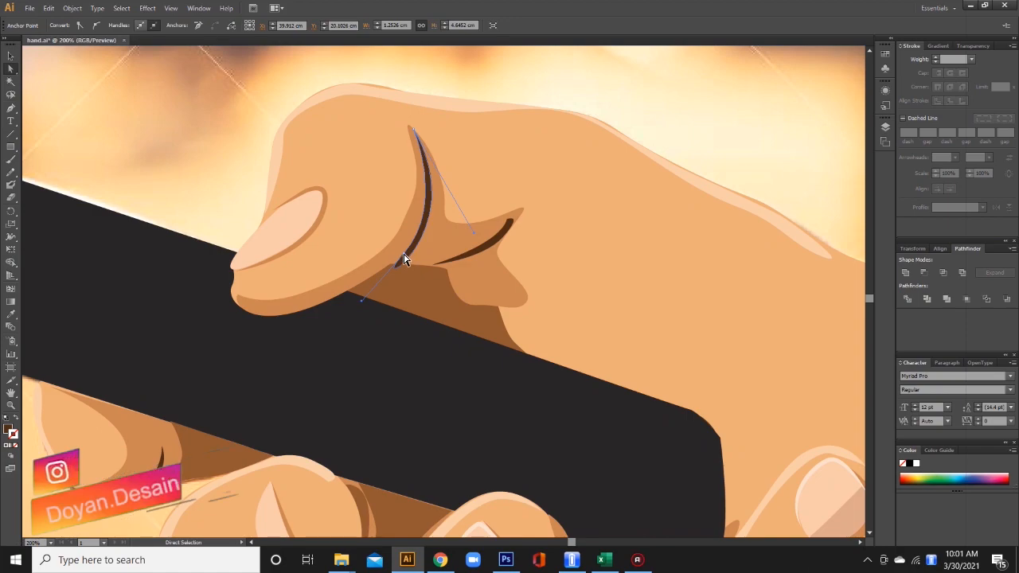
pyautogui.click(394, 269)
pyautogui.moveTo(433, 216); pyautogui.dragTo(451, 198)
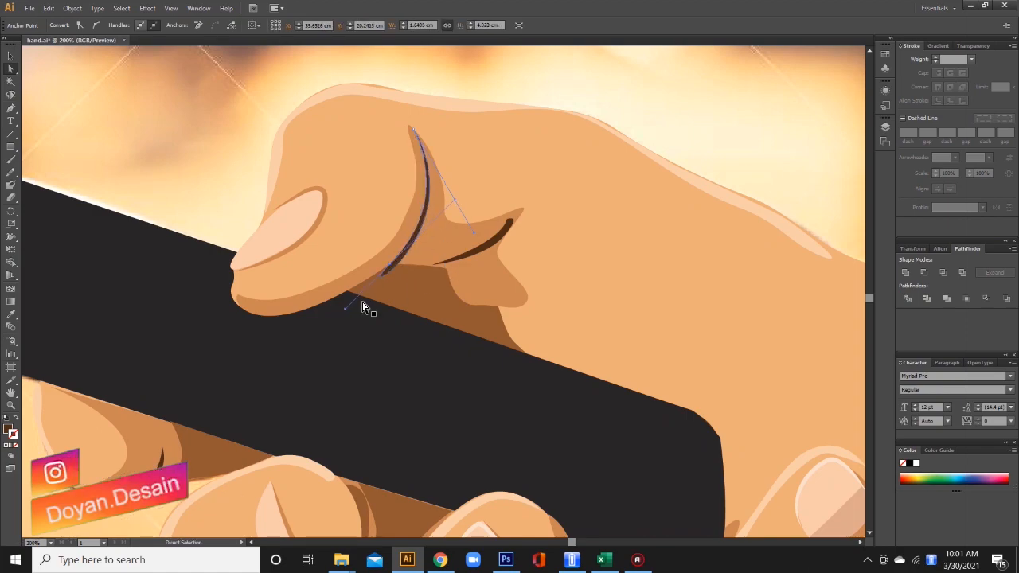
pyautogui.moveTo(348, 311); pyautogui.dragTo(356, 289)
pyautogui.click(11, 56)
pyautogui.click(630, 70)
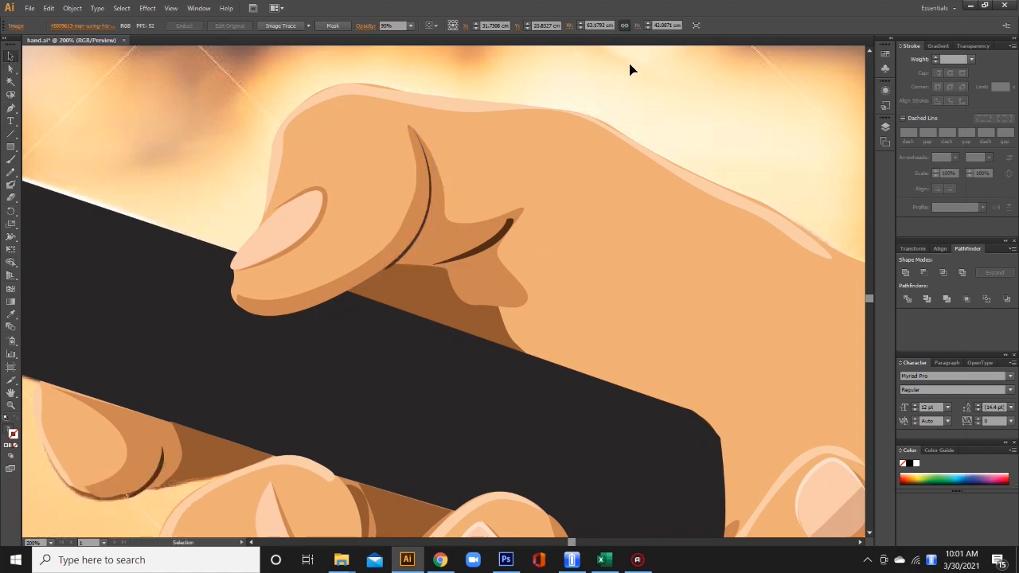
# Step: Bring the reference photo in front of the artwork to compare it with the tracing, and send it back behind
pyautogui.hotkey('ctrl', '0')
pyautogui.click(10, 71)
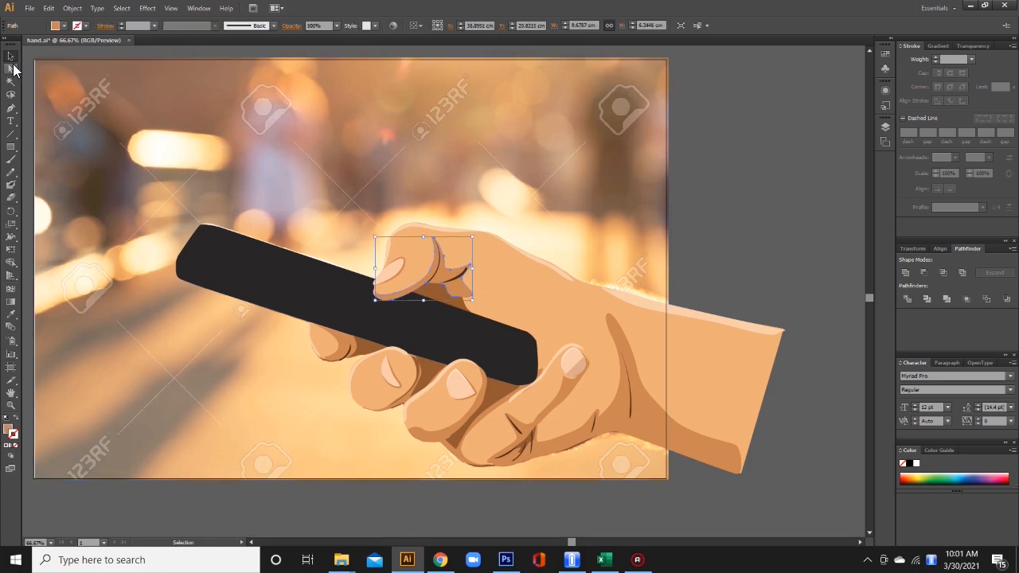
pyautogui.click(457, 298)
pyautogui.click(690, 241)
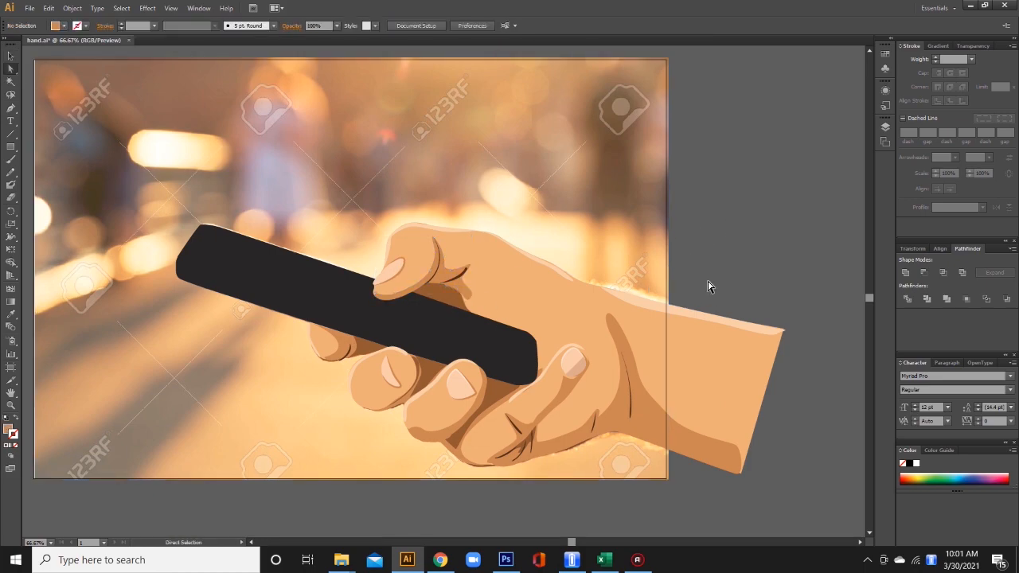
pyautogui.scroll(-1, 496, 286)
pyautogui.rightClick(613, 170)
pyautogui.moveTo(661, 238)
pyautogui.click(754, 238)
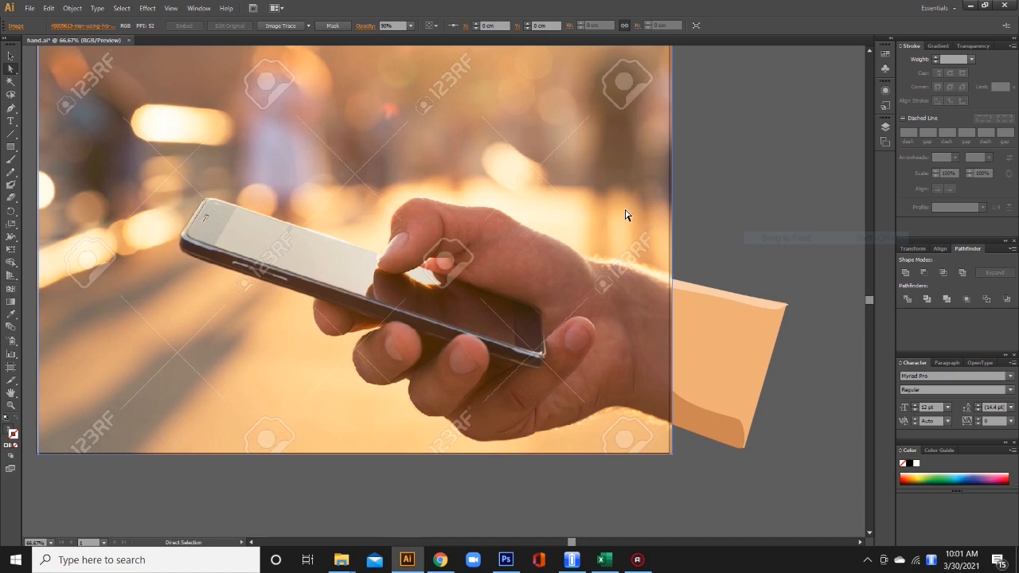
pyautogui.rightClick(602, 203)
pyautogui.click(784, 307)
# Step: Draw a tapered brown shadow with the Pen tool along the phone's upper edge, from the thumb crease to the palm, and deselect it
pyautogui.press('p')
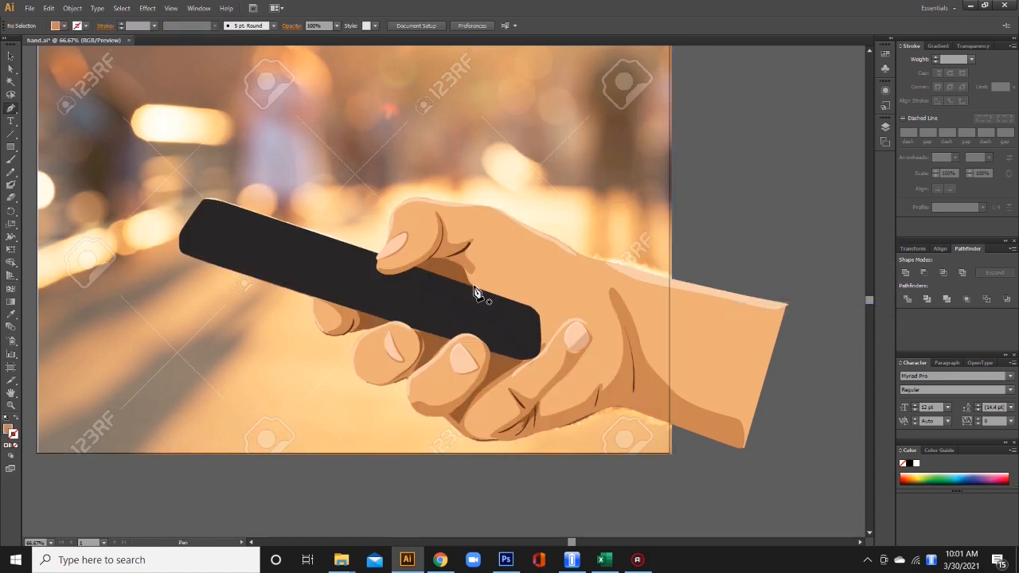
pyautogui.click(534, 311)
pyautogui.moveTo(570, 311); pyautogui.dragTo(576, 310)
pyautogui.moveTo(479, 271); pyautogui.dragTo(441, 231)
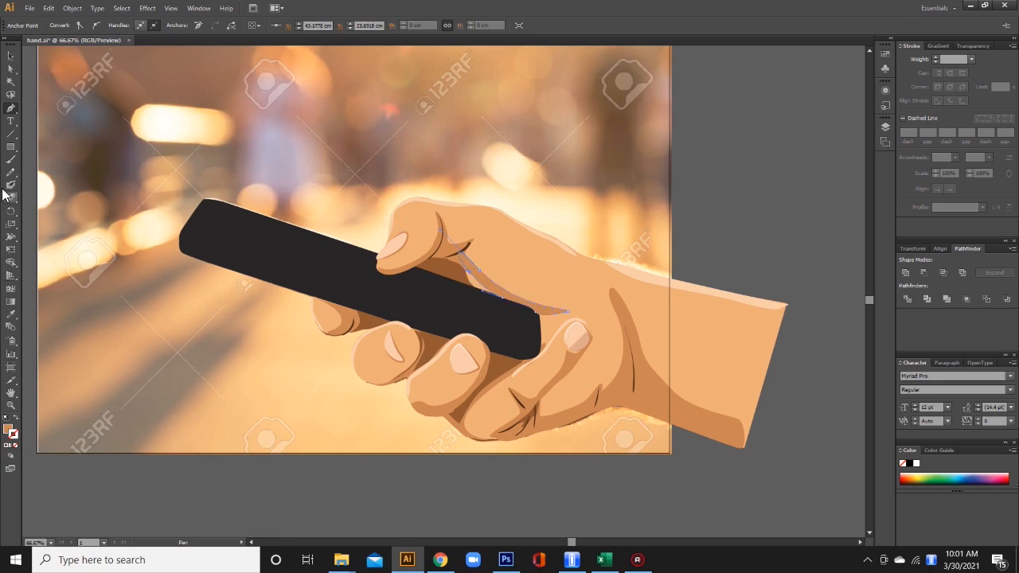
pyautogui.press('a')
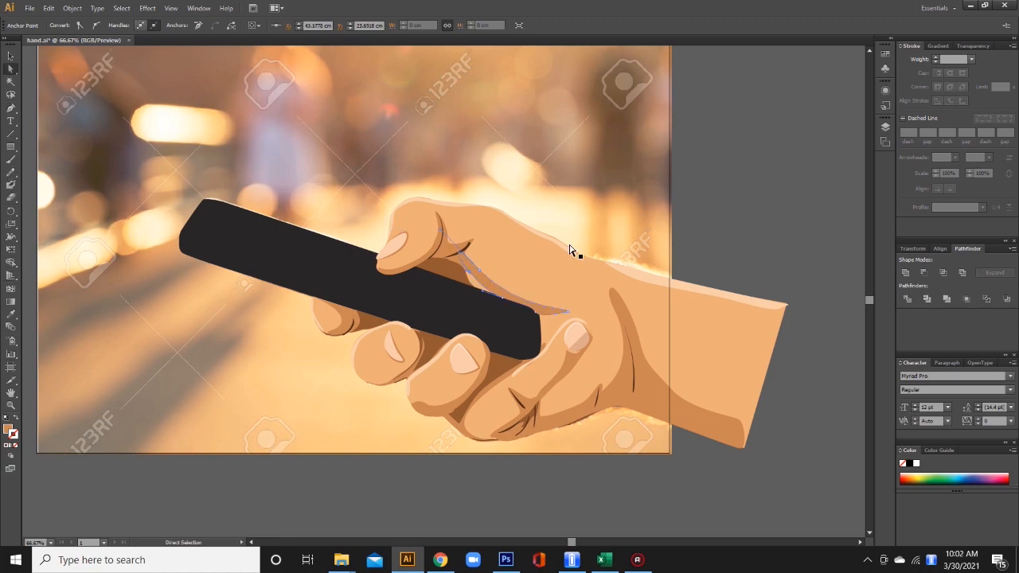
pyautogui.press('v')
pyautogui.click(769, 184)
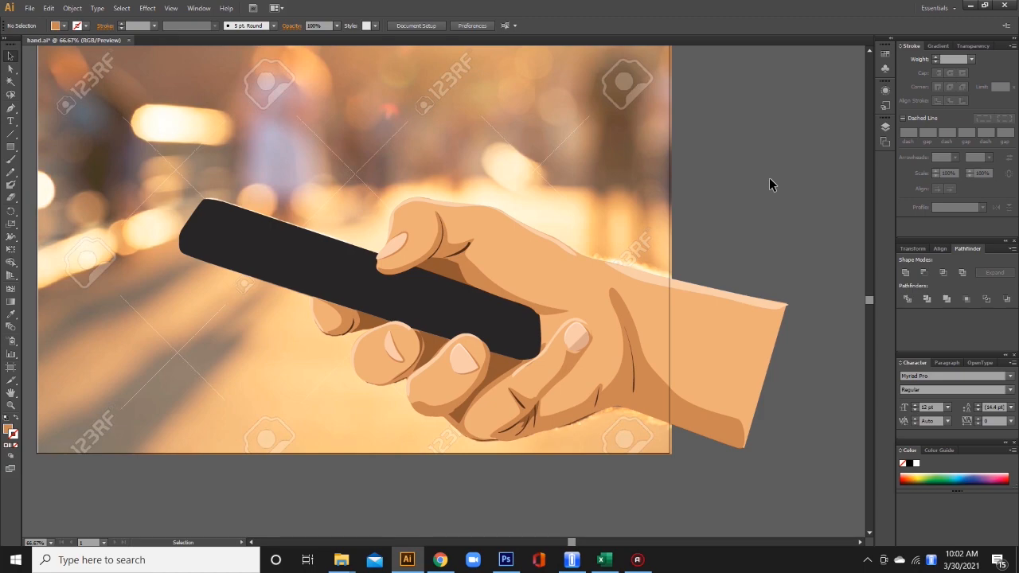
# Step: Examine the anchors of the new palm shadow where it meets the phone's upper edge
pyautogui.hotkey('ctrl', '+')
pyautogui.hotkey('ctrl', '+')
pyautogui.scroll(-1, 769, 185)
pyautogui.press('a')
pyautogui.click(458, 251)
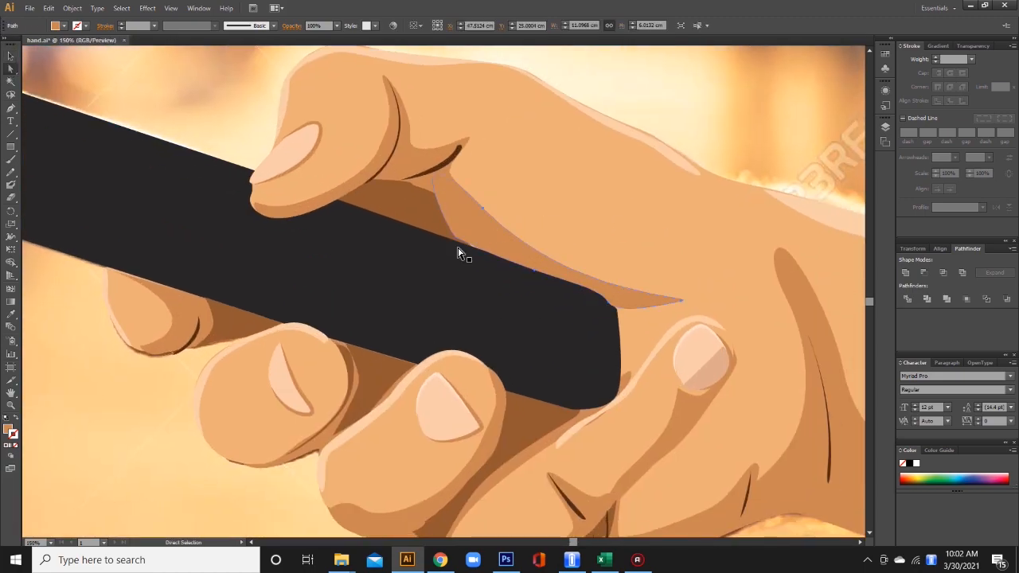
pyautogui.click(456, 243)
pyautogui.click(535, 277)
pyautogui.moveTo(543, 277); pyautogui.dragTo(502, 161)
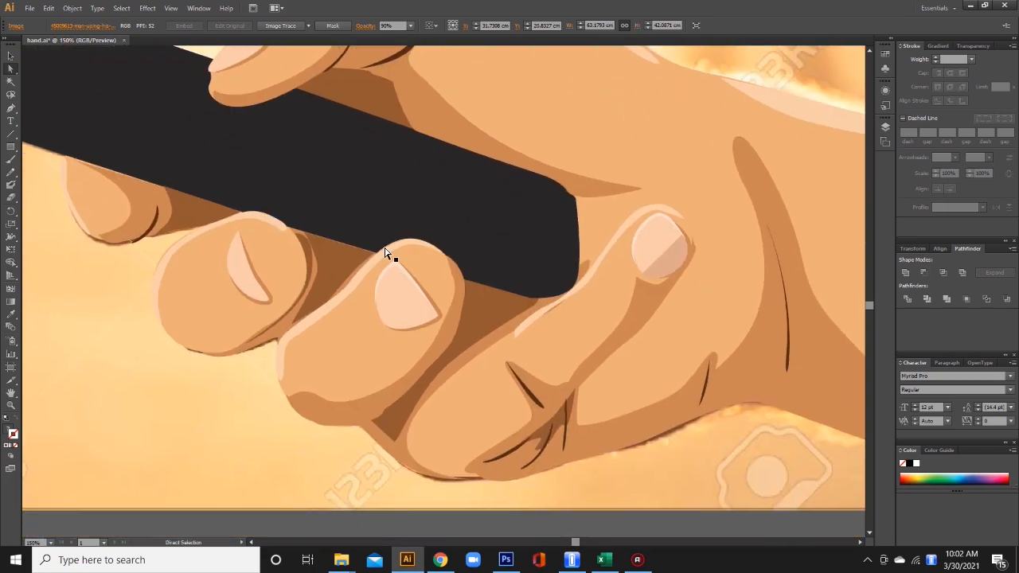
# Step: Move the end anchors of the dark creases at the little finger's base so that the creases meet at one point
pyautogui.moveTo(393, 261); pyautogui.dragTo(279, 226)
pyautogui.click(421, 361)
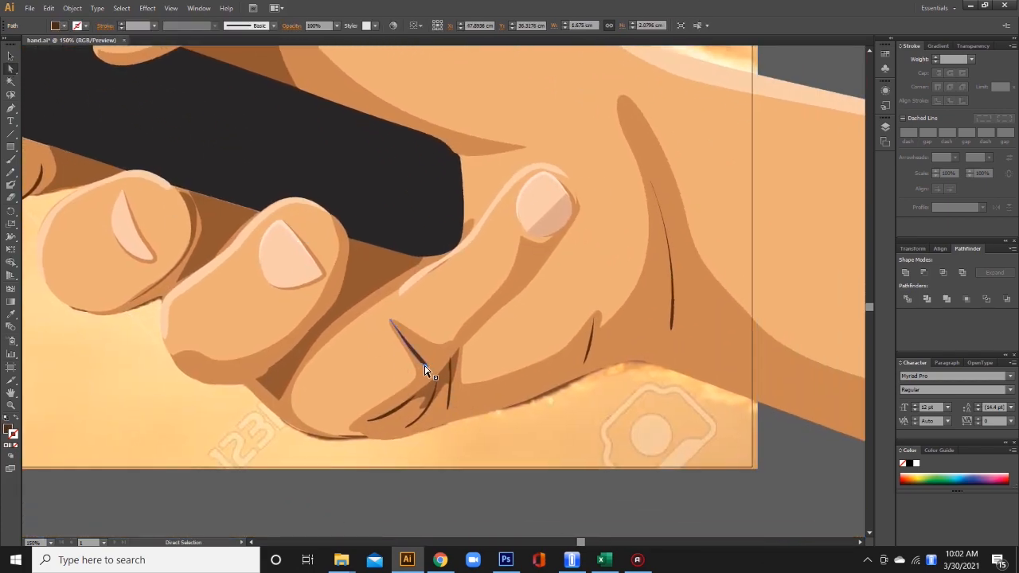
pyautogui.moveTo(424, 367)
pyautogui.mouseDown()
pyautogui.moveTo(431, 377)
pyautogui.moveTo(421, 368)
pyautogui.mouseUp()
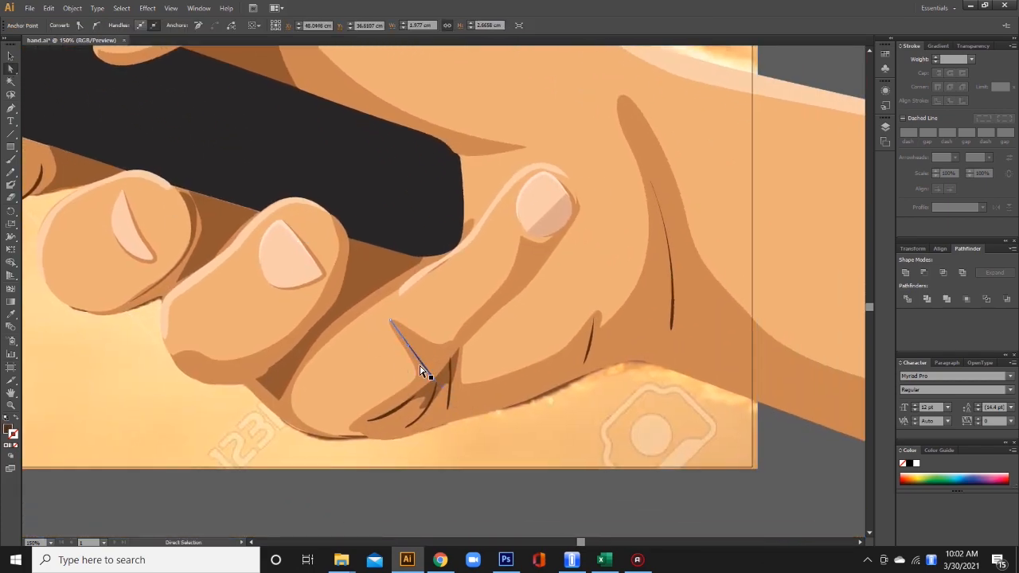
pyautogui.moveTo(410, 405); pyautogui.dragTo(434, 378)
pyautogui.click(492, 438)
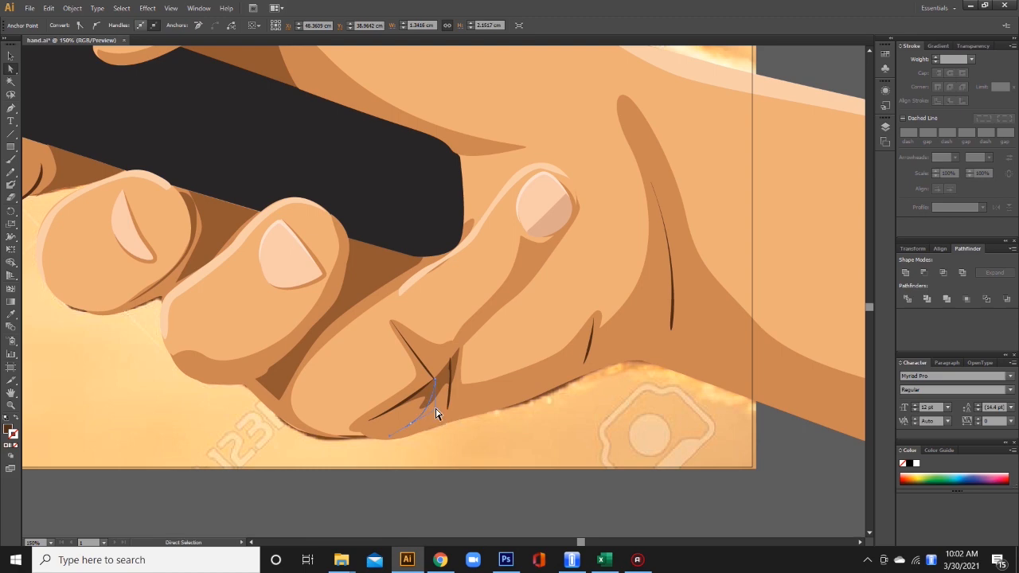
pyautogui.click(842, 465)
pyautogui.click(433, 386)
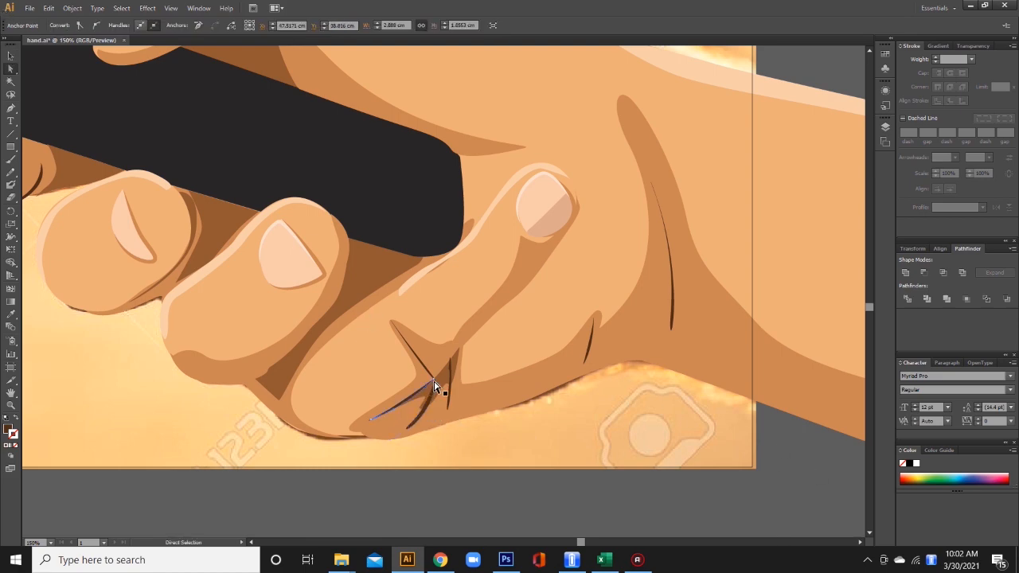
pyautogui.moveTo(423, 392); pyautogui.dragTo(431, 379)
pyautogui.click(807, 452)
# Step: Remove the reference photo from behind the hand and phone illustration
pyautogui.hotkey('ctrl', '-')
pyautogui.hotkey('ctrl', '-')
pyautogui.hotkey('ctrl', '-')
pyautogui.moveTo(367, 258); pyautogui.dragTo(416, 364)
pyautogui.hotkey('ctrl', '+')
pyautogui.click(11, 108)
pyautogui.click(10, 56)
pyautogui.click(143, 151)
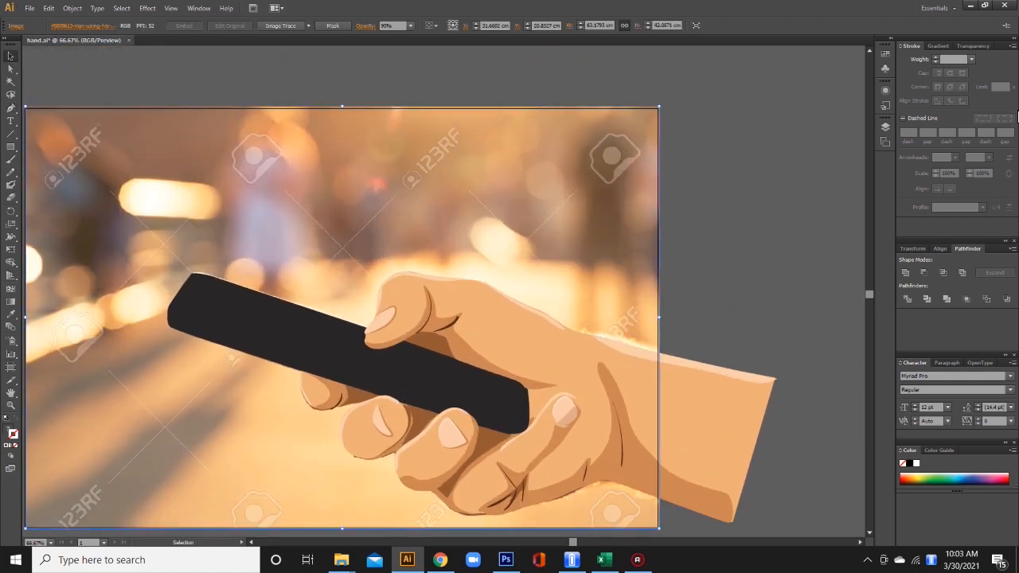
pyautogui.click(971, 46)
pyautogui.press('Delete')
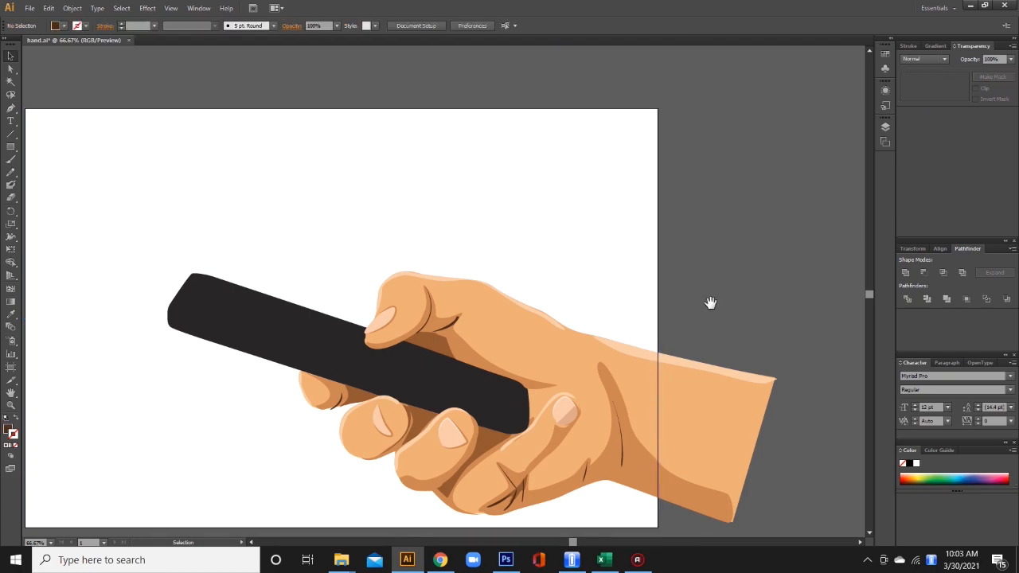
# Step: Select the whole hand and phone illustration and move it left so that most of the wrist lies on the artboard
pyautogui.moveTo(712, 321); pyautogui.dragTo(747, 214)
pyautogui.moveTo(89, 83); pyautogui.dragTo(771, 481)
pyautogui.moveTo(649, 371); pyautogui.dragTo(562, 370)
pyautogui.click(833, 256)
pyautogui.moveTo(478, 231); pyautogui.dragTo(633, 230)
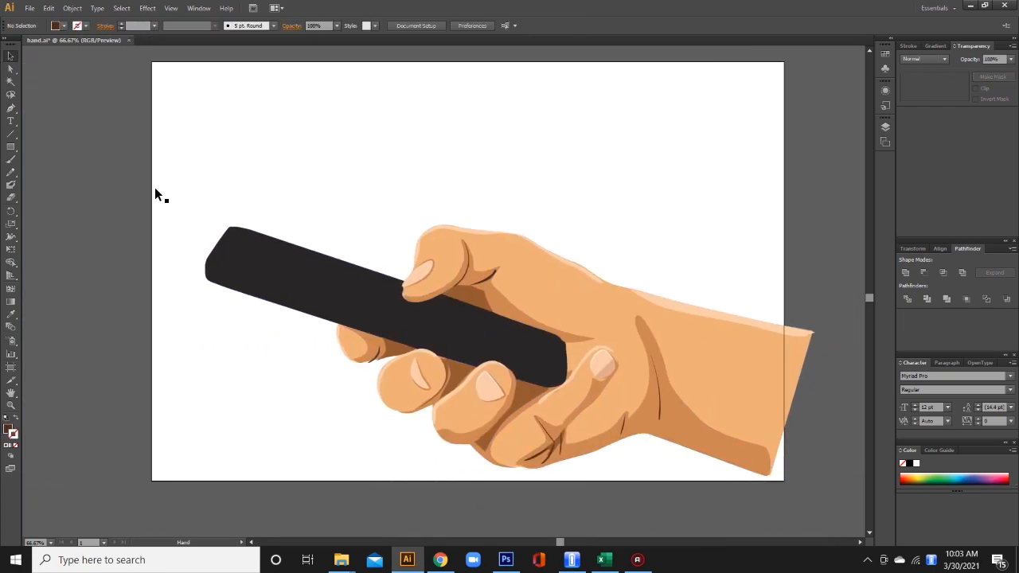
# Step: Draw the phone's front face with the Pen tool as a closed, round-cornered shape inset within the black body
pyautogui.click(231, 229)
pyautogui.click(215, 254)
pyautogui.moveTo(217, 267); pyautogui.dragTo(224, 273)
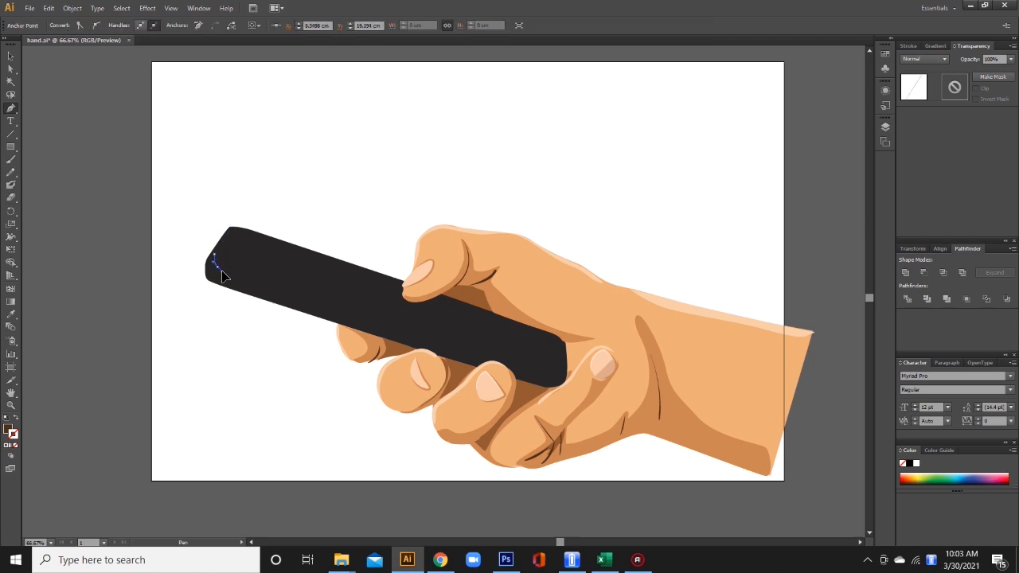
pyautogui.keyDown('shift'); pyautogui.click(551, 374); pyautogui.keyUp('shift')
pyautogui.hotkey('ctrl', 'z')
pyautogui.click(551, 375)
pyautogui.moveTo(561, 371); pyautogui.dragTo(548, 333)
pyautogui.click(563, 343)
pyautogui.hotkey('ctrl', 'z')
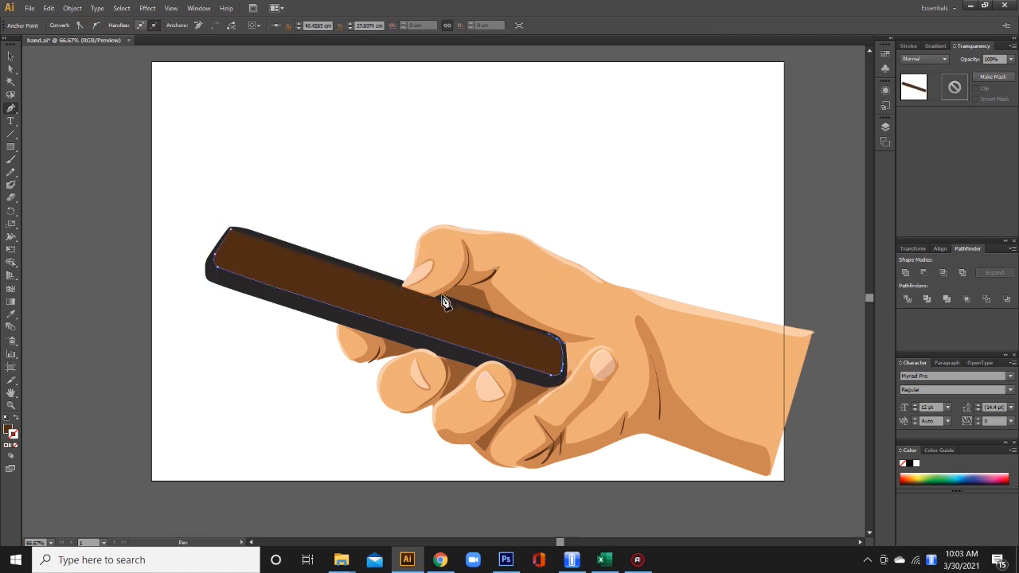
pyautogui.click(232, 230)
# Step: Sample the phone body's black for the front face, lighten its fill to a dark warm grey, and deselect it
pyautogui.press('i')
pyautogui.click(240, 286)
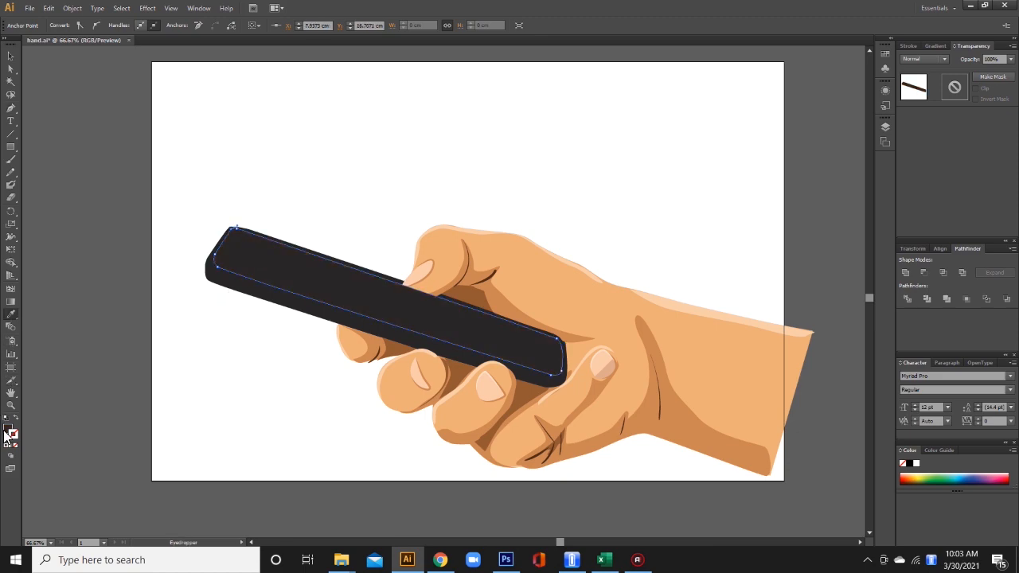
pyautogui.doubleClick(8, 432)
pyautogui.click(575, 294)
pyautogui.click(823, 196)
pyautogui.click(11, 56)
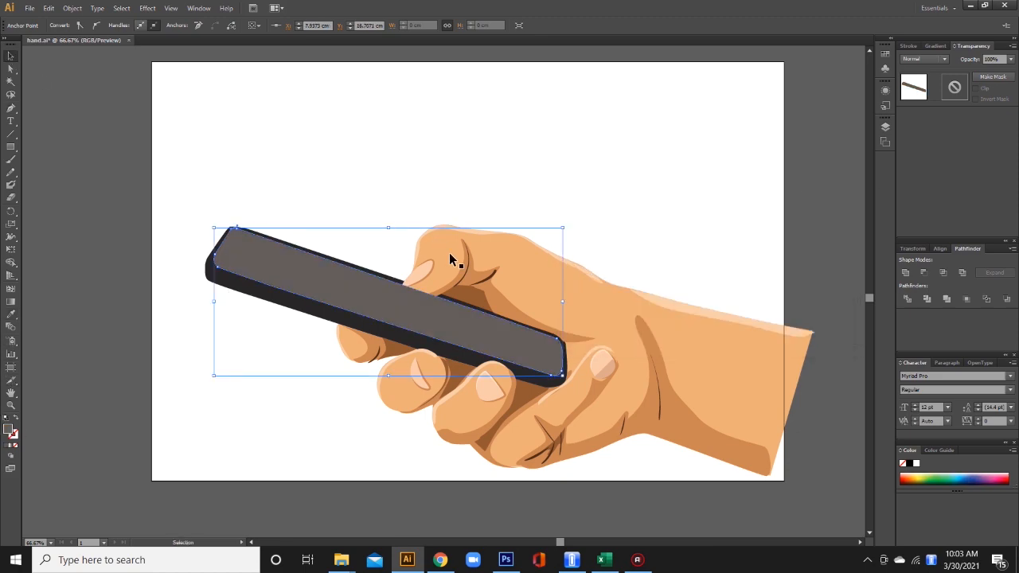
pyautogui.click(362, 212)
pyautogui.click(762, 180)
# Step: Select the thumb shapes without the phone body and front face, bring them to the front, and deselect
pyautogui.press('space')
pyautogui.moveTo(405, 55); pyautogui.dragTo(403, 88)
pyautogui.moveTo(385, 62); pyautogui.dragTo(458, 333)
pyautogui.keyDown('shift'); pyautogui.click(388, 343); pyautogui.keyUp('shift')
pyautogui.keyDown('shift'); pyautogui.click(342, 381); pyautogui.keyUp('shift')
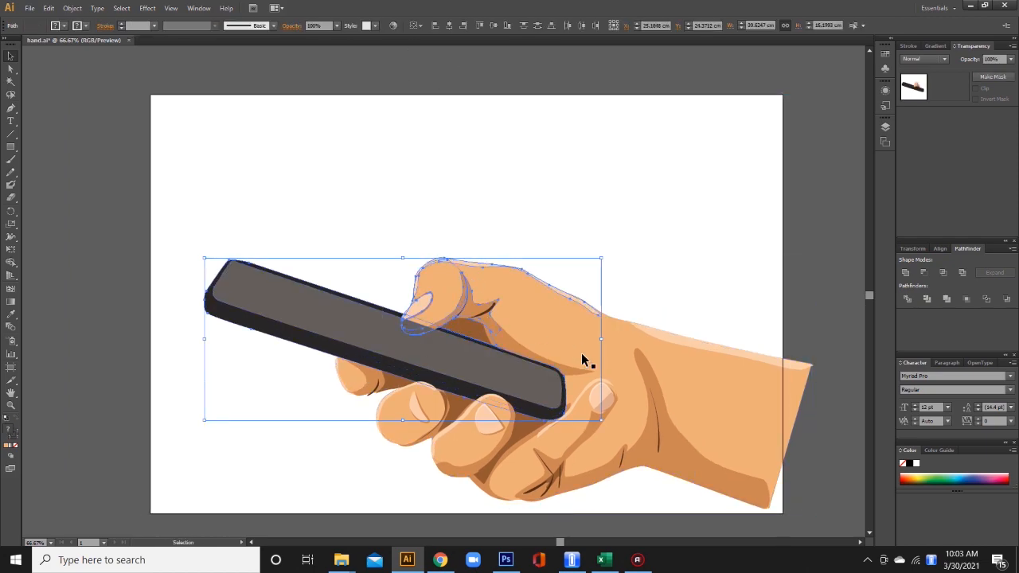
pyautogui.keyDown('shift'); pyautogui.click(548, 412); pyautogui.keyUp('shift')
pyautogui.rightClick(456, 308)
pyautogui.moveTo(566, 460)
pyautogui.click(625, 460)
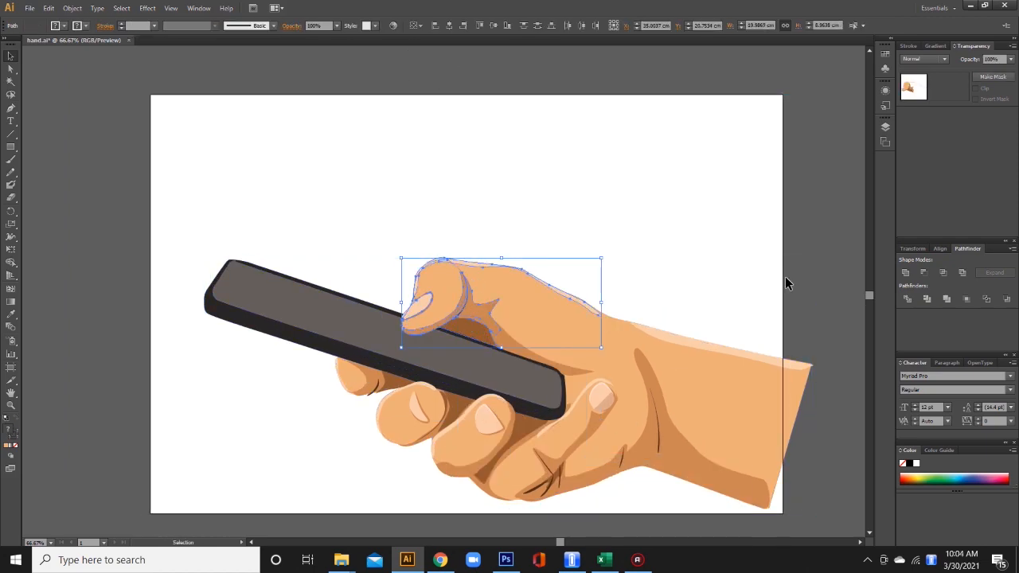
pyautogui.click(785, 278)
# Step: Restore the reference photo over the artwork and set its opacity to 60%
pyautogui.click(297, 320)
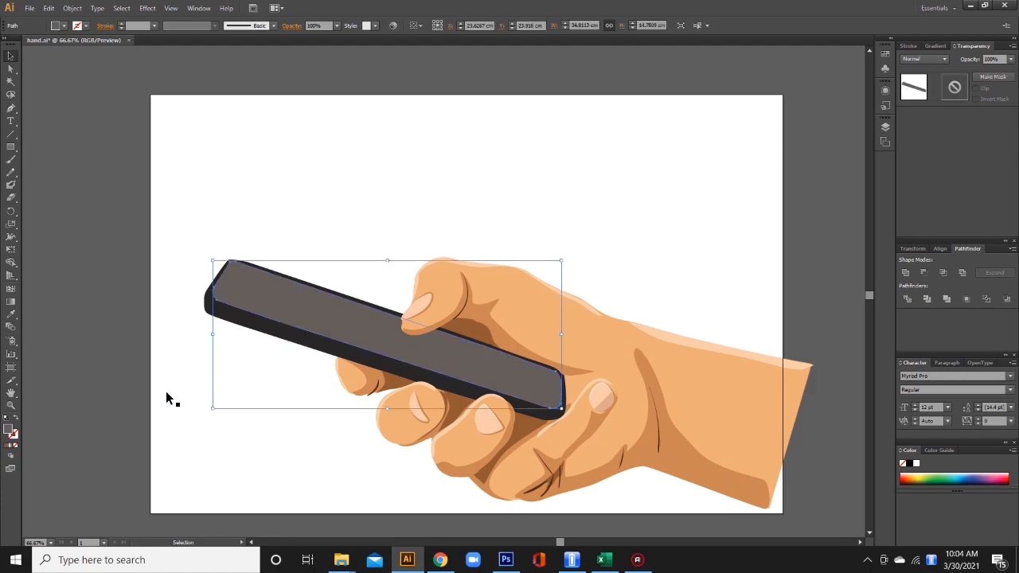
pyautogui.rightClick(168, 394)
pyautogui.press('Escape')
pyautogui.click(1010, 59)
pyautogui.click(997, 141)
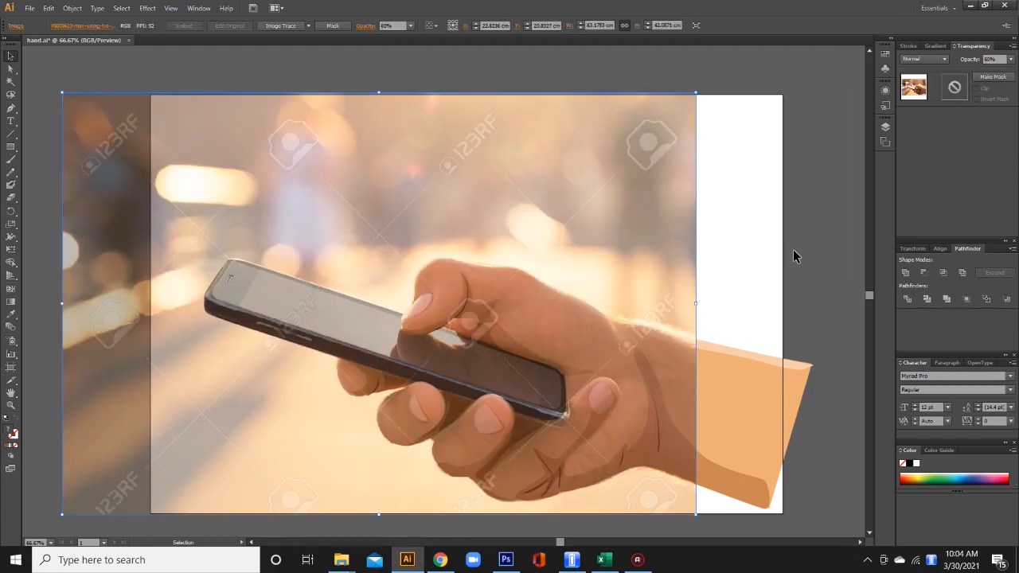
pyautogui.click(792, 255)
# Step: Trace the phone's display area with the Pen tool as a closed shape inside the front face
pyautogui.click(256, 270)
pyautogui.click(243, 309)
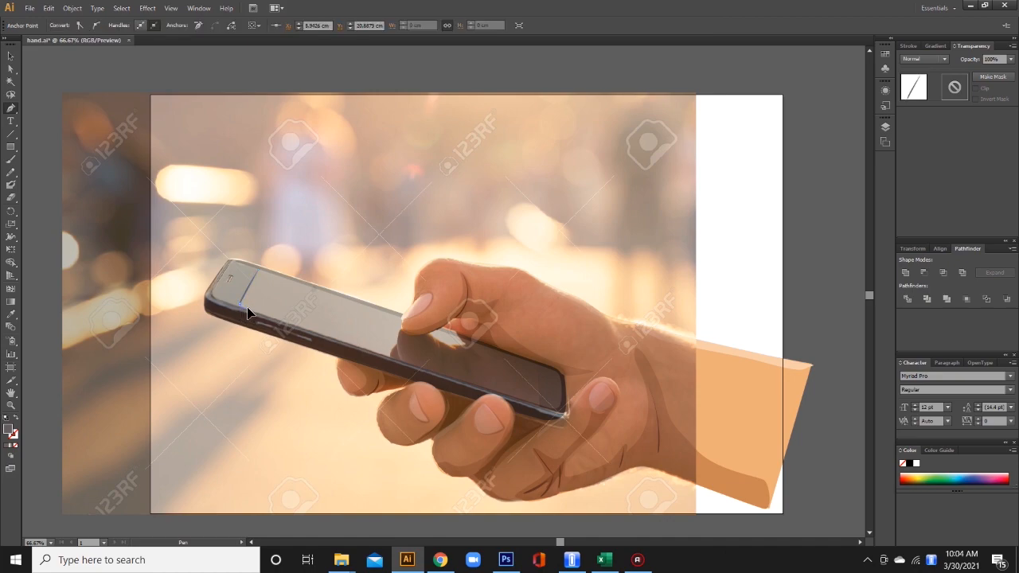
pyautogui.click(549, 416)
pyautogui.click(541, 373)
pyautogui.click(538, 370)
pyautogui.click(534, 364)
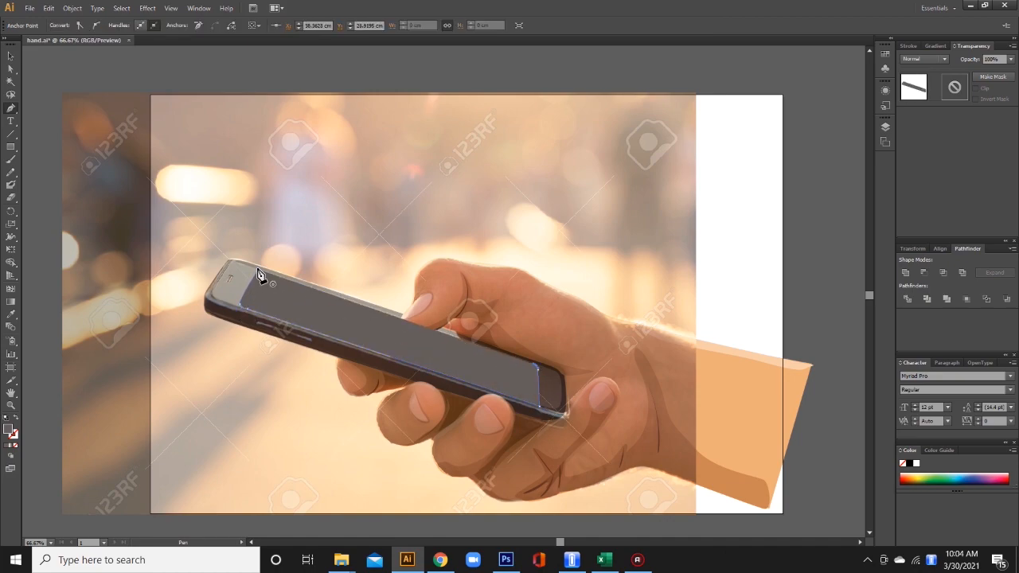
pyautogui.click(226, 273)
# Step: Fill the display shape with grey 7F7F7F and send the reference photo to the back
pyautogui.doubleClick(11, 431)
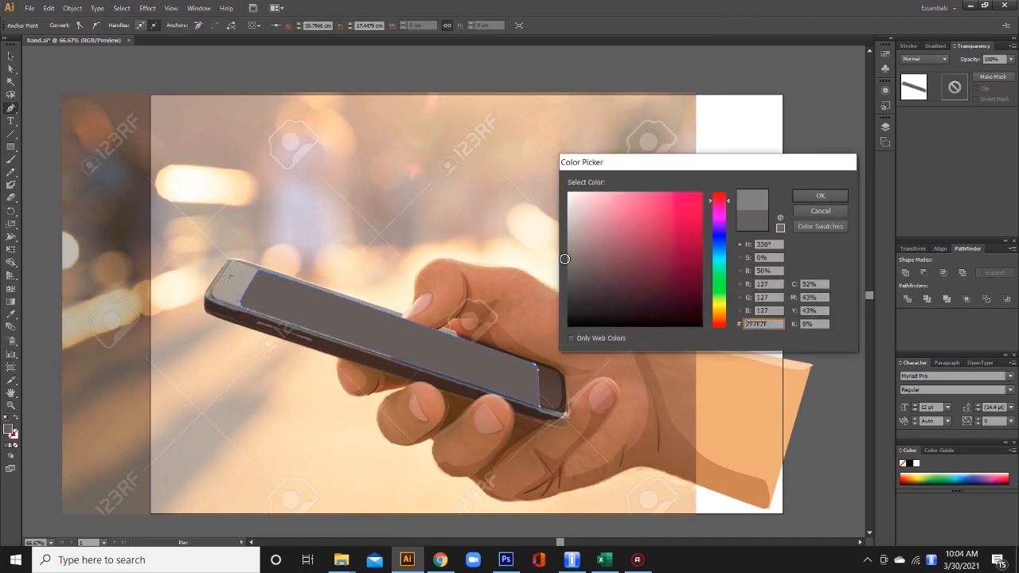
pyautogui.click(819, 196)
pyautogui.press('v')
pyautogui.click(806, 265)
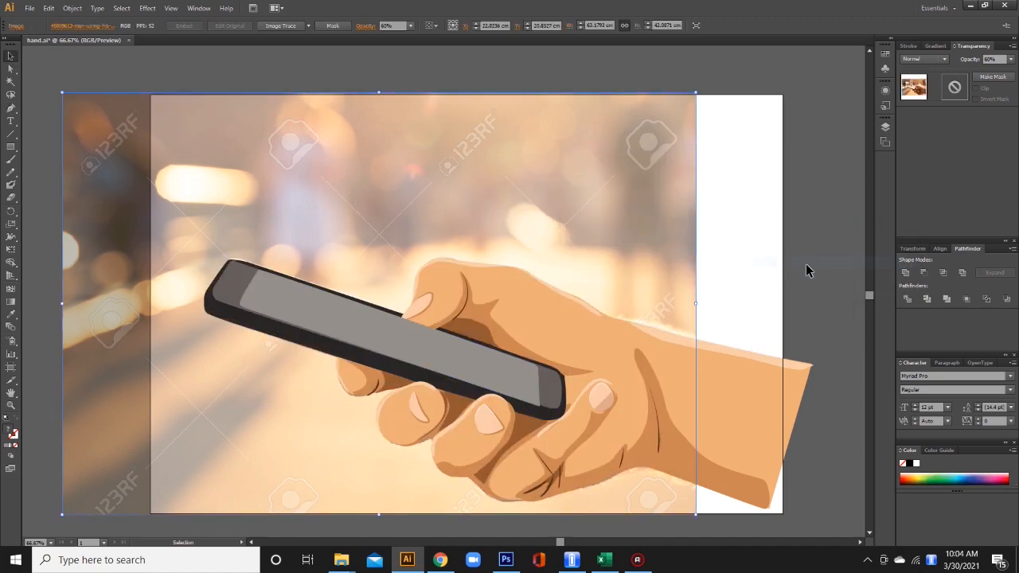
# Step: Select only the thumb shapes, leaving out the photo, phone and hand highlight, and bring them in front of the new display shape
pyautogui.moveTo(736, 152); pyautogui.dragTo(405, 307)
pyautogui.keyDown('shift'); pyautogui.click(454, 337); pyautogui.keyUp('shift')
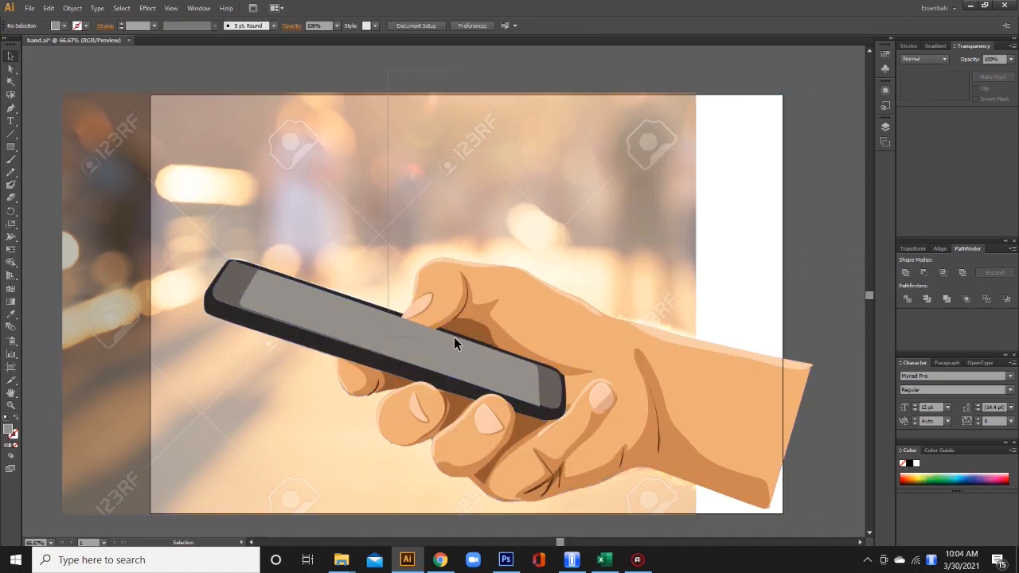
pyautogui.keyDown('shift'); pyautogui.click(371, 322); pyautogui.keyUp('shift')
pyautogui.keyDown('shift'); pyautogui.click(368, 373); pyautogui.keyUp('shift')
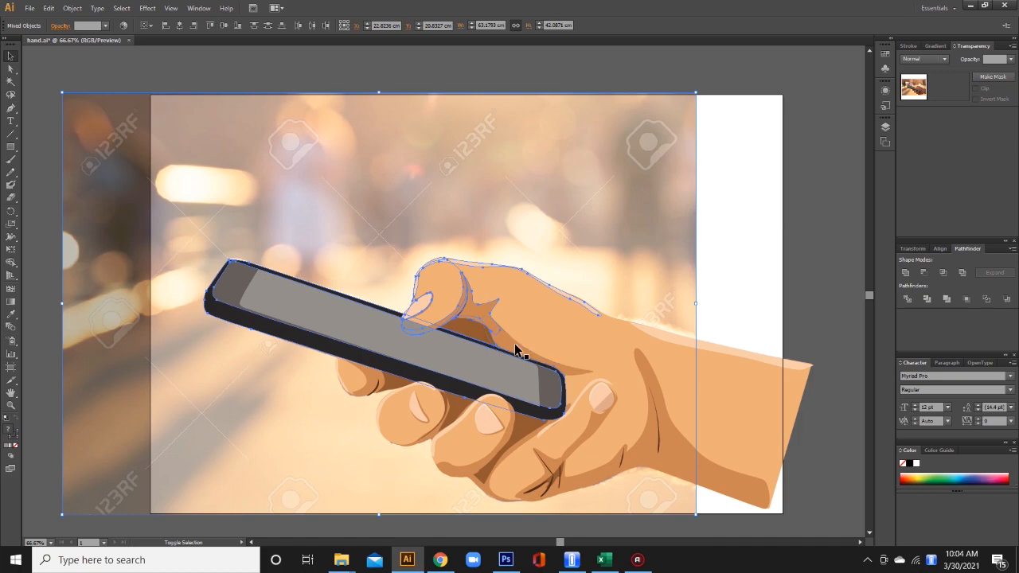
pyautogui.keyDown('shift'); pyautogui.click(570, 302); pyautogui.keyUp('shift')
pyautogui.keyDown('shift'); pyautogui.click(610, 343); pyautogui.keyUp('shift')
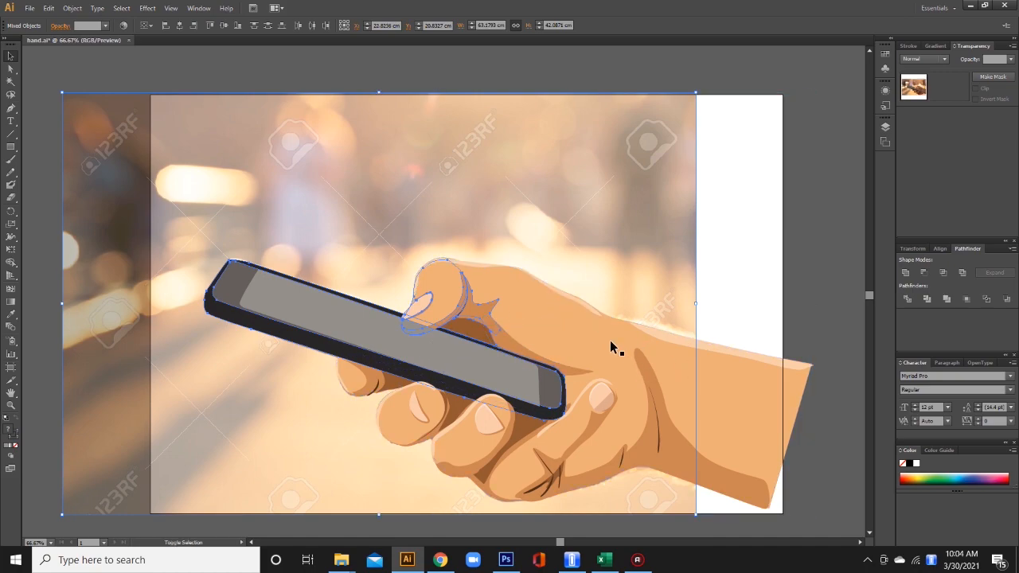
pyautogui.keyDown('shift'); pyautogui.click(523, 412); pyautogui.keyUp('shift')
pyautogui.rightClick(448, 295)
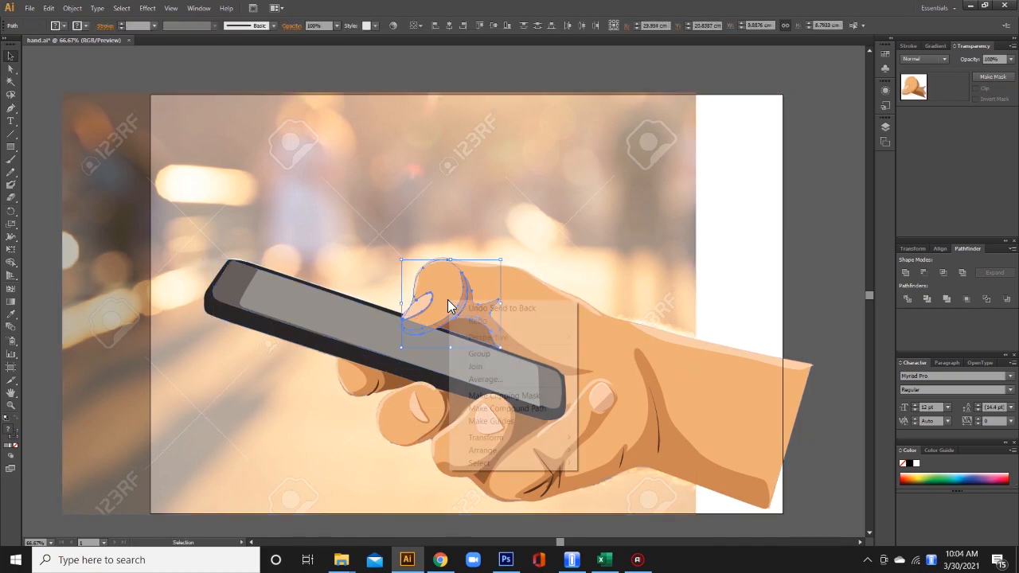
pyautogui.moveTo(501, 448)
pyautogui.click(633, 449)
pyautogui.click(800, 276)
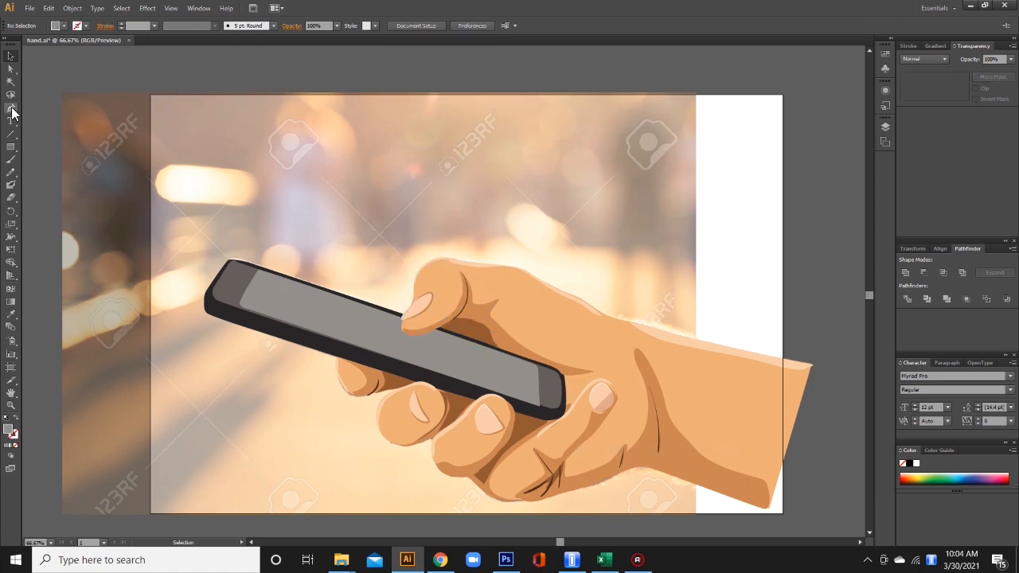
# Step: Draw an open path along the phone's lower front edge, curving around the corner, and swap its grey fill to the stroke
pyautogui.click(11, 109)
pyautogui.click(209, 301)
pyautogui.click(561, 413)
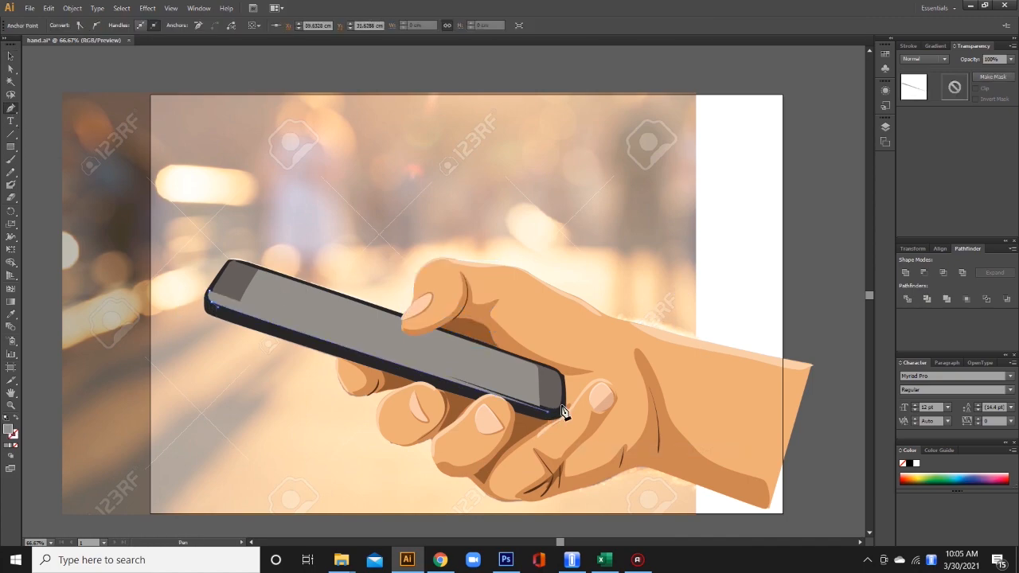
pyautogui.click(567, 395)
pyautogui.click(16, 425)
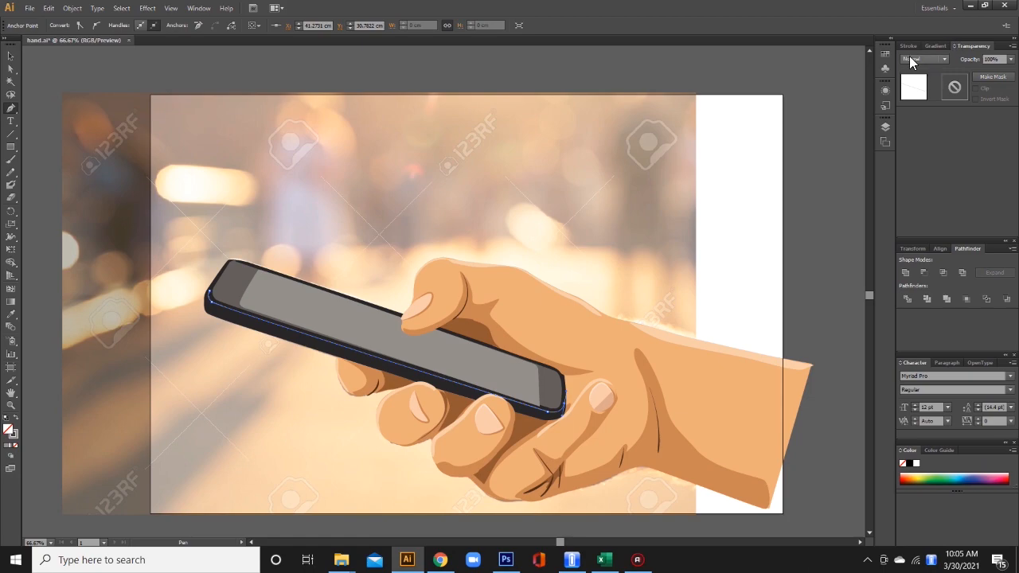
# Step: Set the stroke weight of the phone's lower edge highlight line to 8 pt and deselect it
pyautogui.click(909, 46)
pyautogui.click(972, 60)
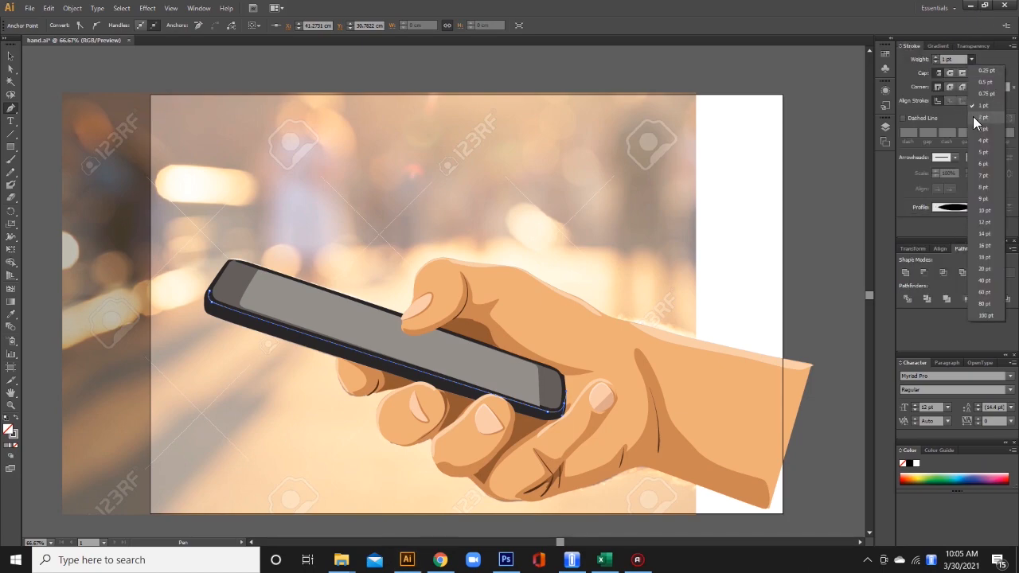
pyautogui.click(976, 117)
pyautogui.click(972, 59)
pyautogui.click(983, 184)
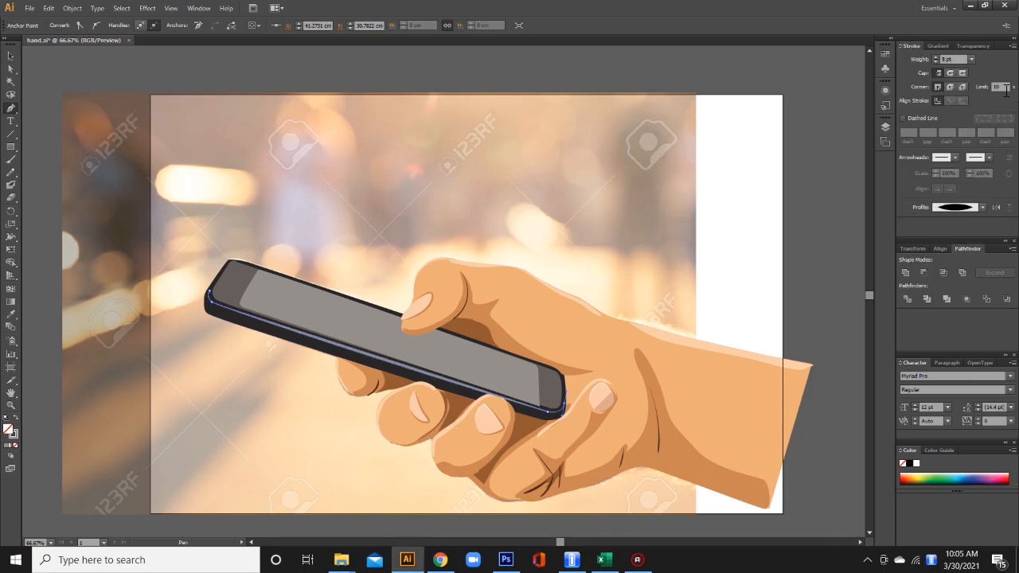
pyautogui.press('v')
pyautogui.click(500, 404)
pyautogui.click(496, 442)
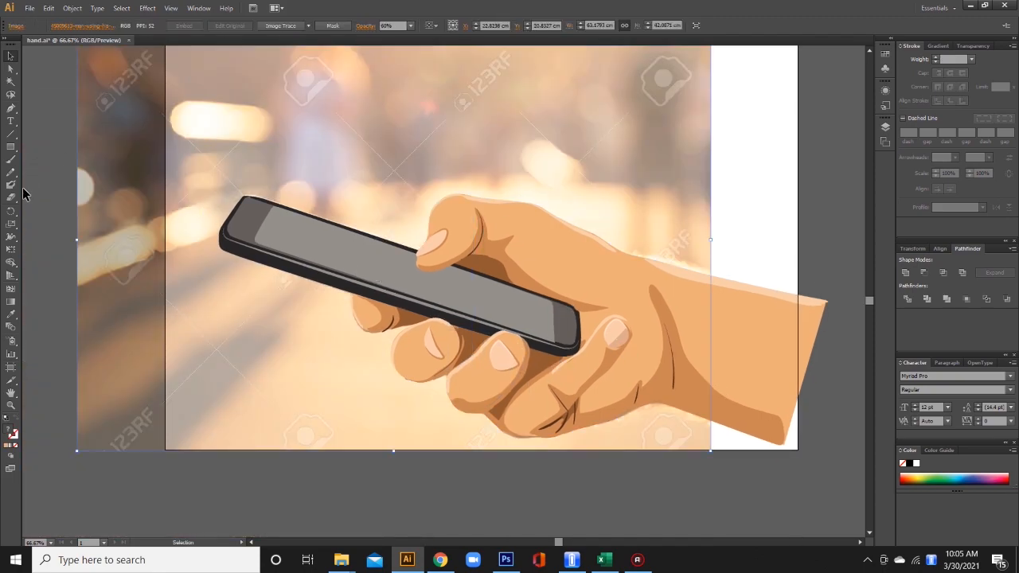
# Step: Draw a closed reflection shape on the phone's front with the Pen tool, from under the thumb to the lower corner
pyautogui.click(10, 107)
pyautogui.click(423, 280)
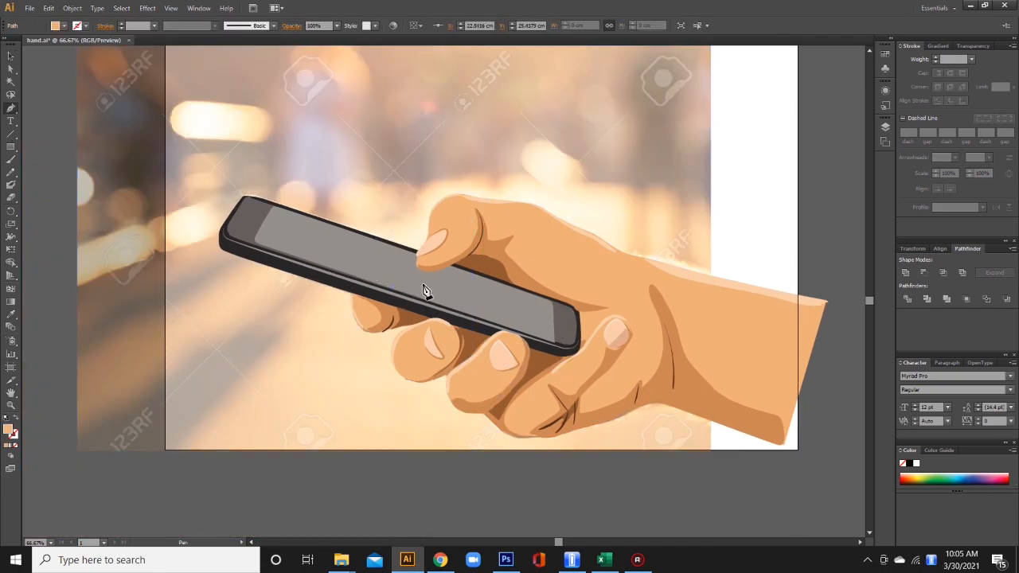
pyautogui.click(452, 270)
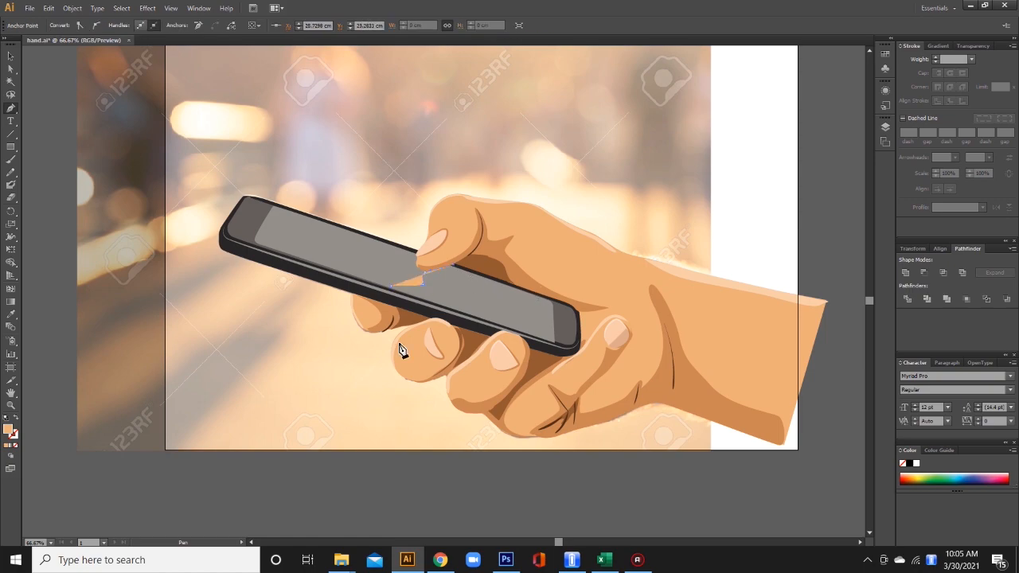
pyautogui.click(543, 316)
pyautogui.click(555, 329)
pyautogui.click(571, 346)
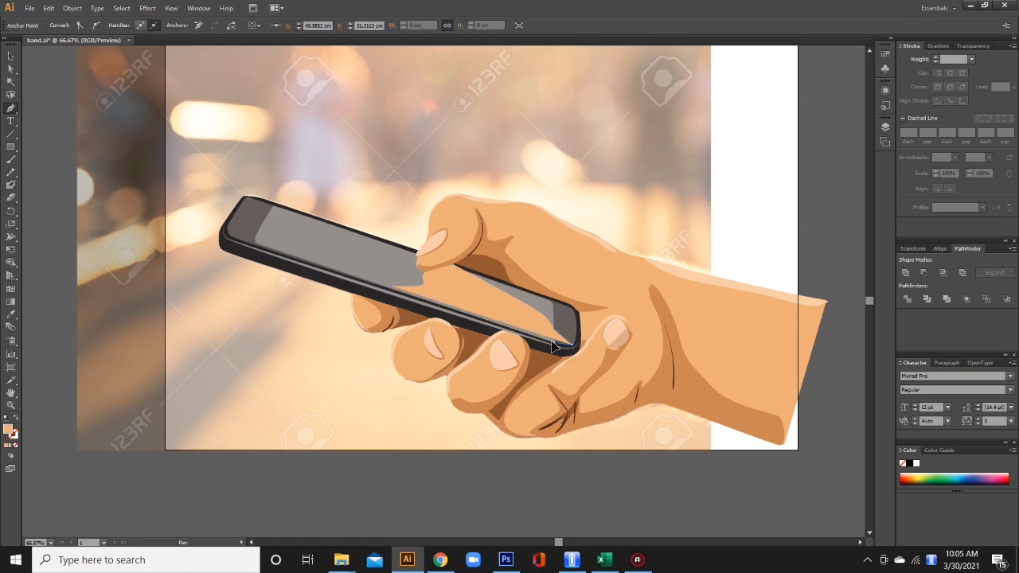
pyautogui.click(554, 342)
pyautogui.click(390, 290)
# Step: Fill the thumb reflection shape with dark brown 38230E and set its opacity to 30%
pyautogui.doubleClick(11, 430)
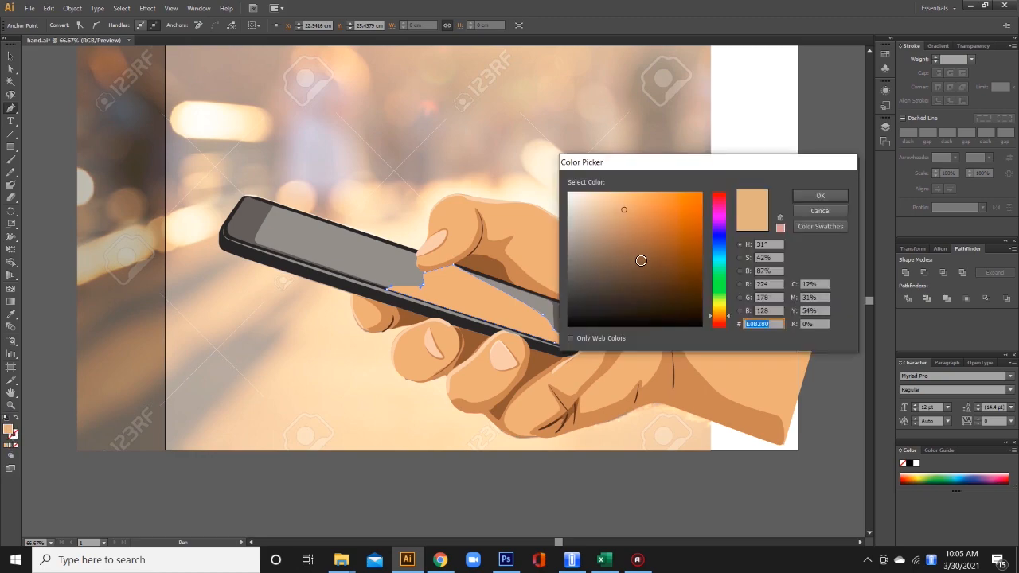
pyautogui.click(663, 295)
pyautogui.click(823, 196)
pyautogui.click(973, 45)
pyautogui.click(1010, 60)
pyautogui.click(998, 104)
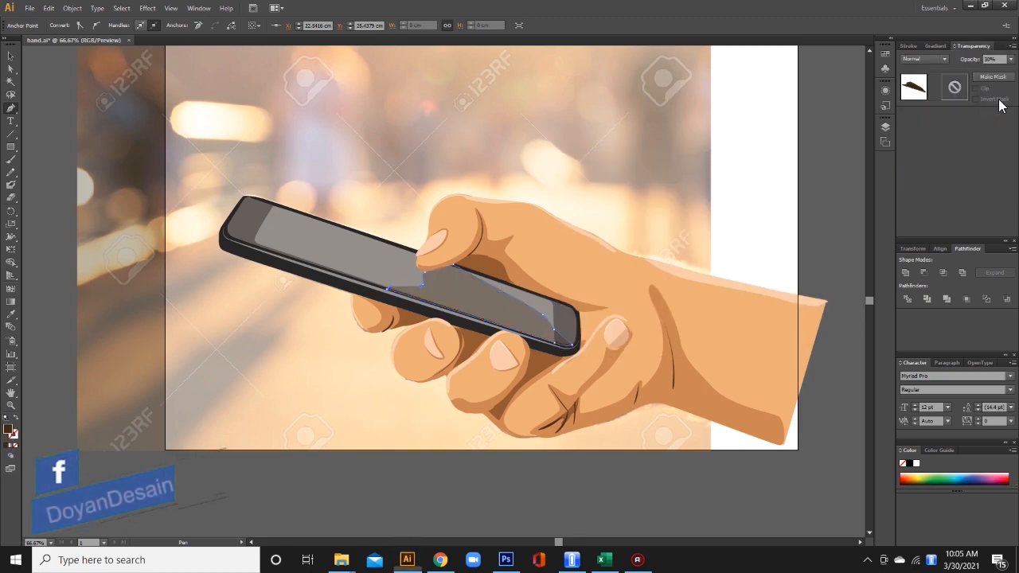
# Step: Reselect the dark reflection shape on the phone and lower its opacity to 10%
pyautogui.keyDown('ctrl'); pyautogui.click(839, 196); pyautogui.keyUp('ctrl')
pyautogui.moveTo(492, 308); pyautogui.dragTo(463, 304)
pyautogui.click(463, 303)
pyautogui.click(810, 191)
pyautogui.hotkey('ctrl', 'z')
pyautogui.hotkey('ctrl', 'z')
pyautogui.click(11, 56)
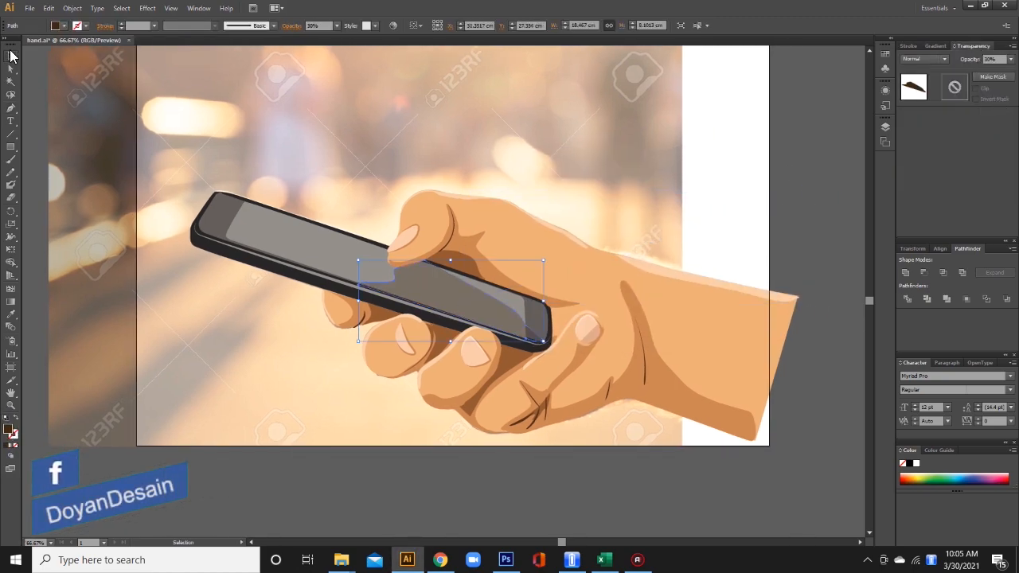
pyautogui.click(1010, 60)
pyautogui.click(998, 65)
pyautogui.click(1010, 60)
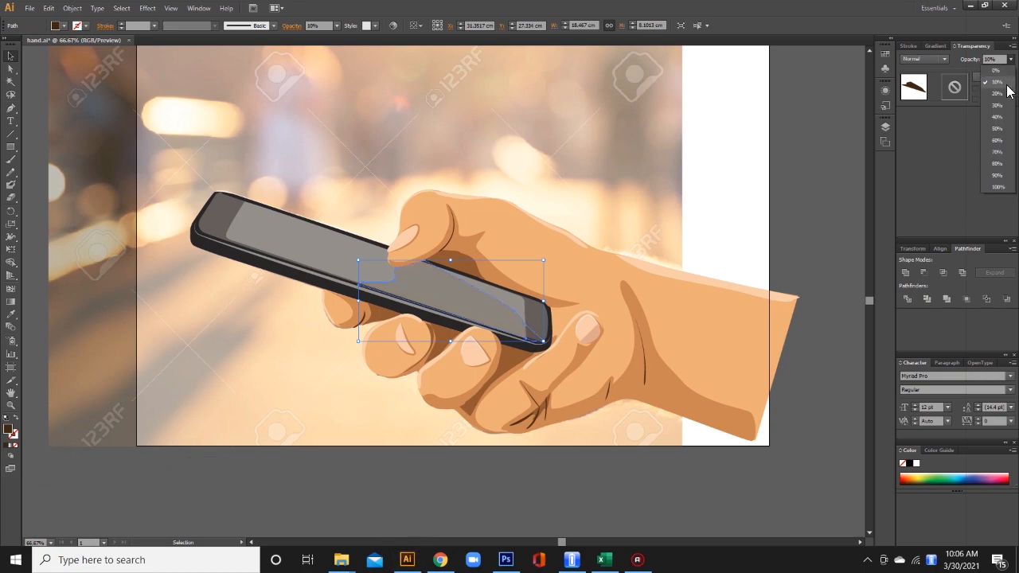
pyautogui.click(998, 78)
# Step: Send the reference photo to the back
pyautogui.rightClick(627, 121)
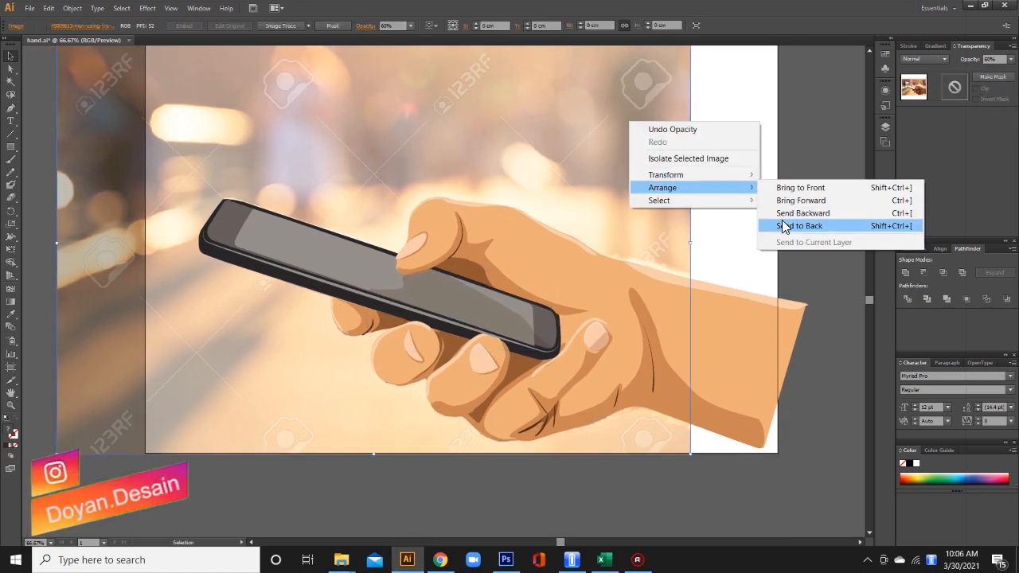
pyautogui.click(780, 226)
pyautogui.click(803, 247)
# Step: Move the reference photo aside to compare it with the illustration, and undo the move
pyautogui.moveTo(417, 292); pyautogui.dragTo(437, 294)
pyautogui.moveTo(517, 182); pyautogui.dragTo(123, 220)
pyautogui.moveTo(186, 257); pyautogui.dragTo(366, 258)
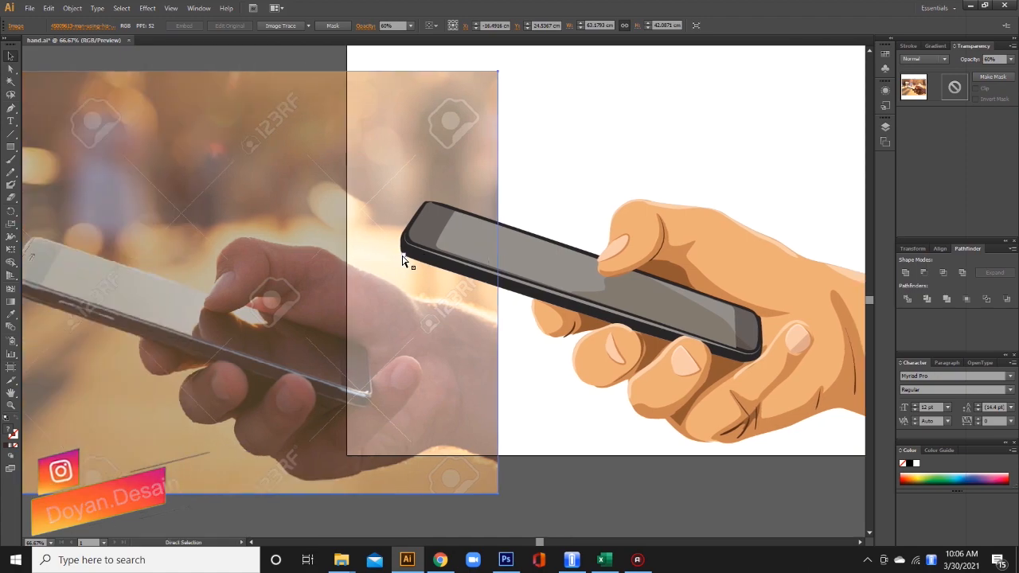
pyautogui.hotkey('ctrl', 'z')
pyautogui.moveTo(821, 240); pyautogui.dragTo(670, 236)
pyautogui.click(795, 178)
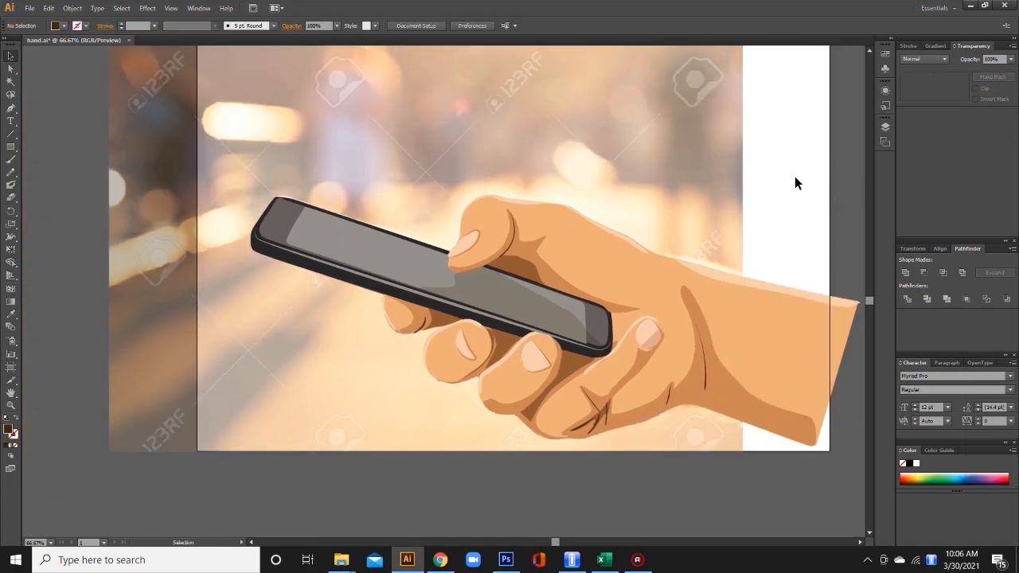
# Step: Hide the reference photo by setting its opacity to 0%
pyautogui.click(1011, 60)
pyautogui.click(698, 200)
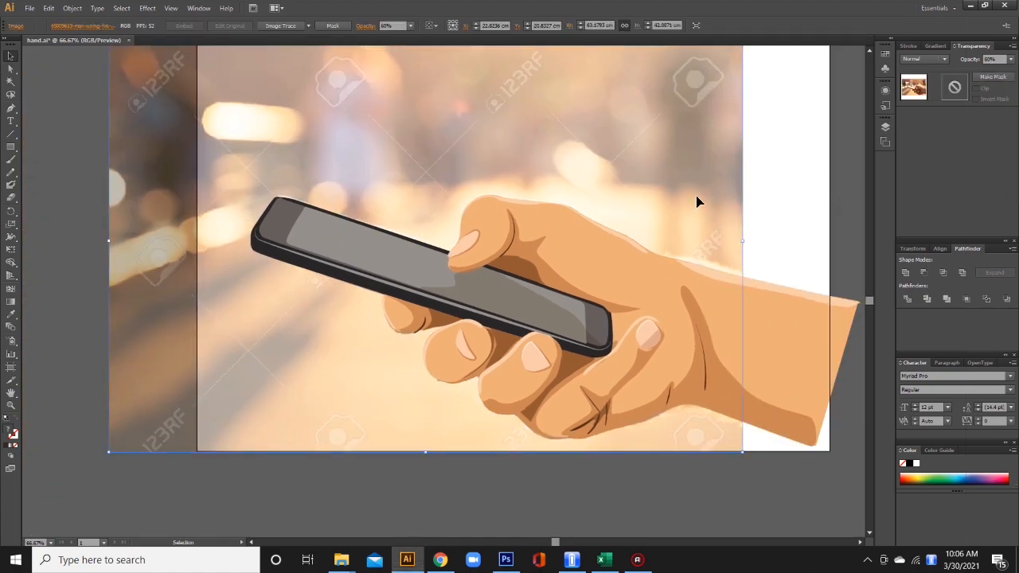
pyautogui.click(1011, 60)
pyautogui.click(997, 70)
pyautogui.click(768, 490)
pyautogui.moveTo(761, 458); pyautogui.dragTo(722, 448)
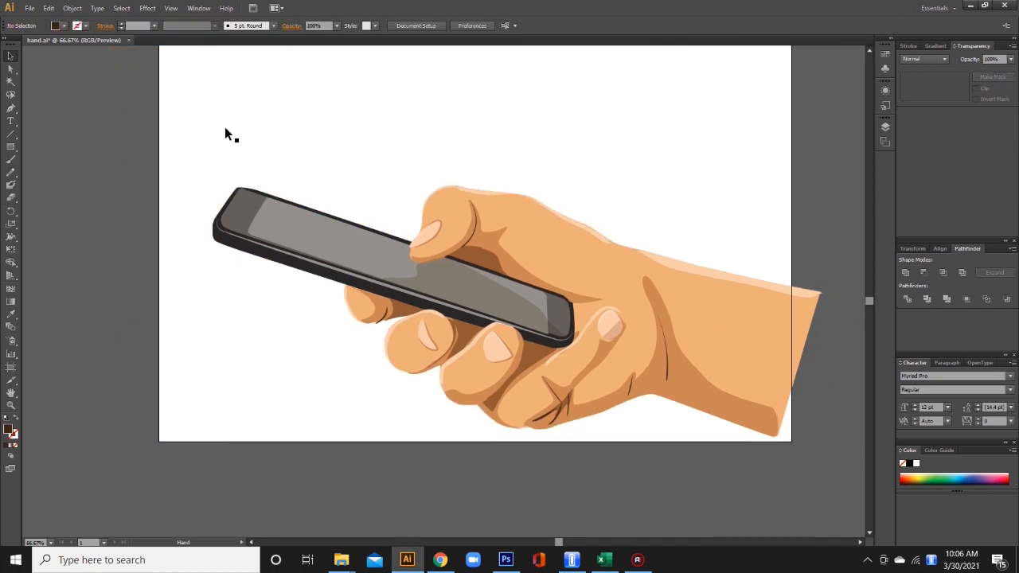
# Step: Draw a closed shape with a curved lower boundary over the upper part of the phone's front, ending at the thumb
pyautogui.click(11, 107)
pyautogui.click(325, 275)
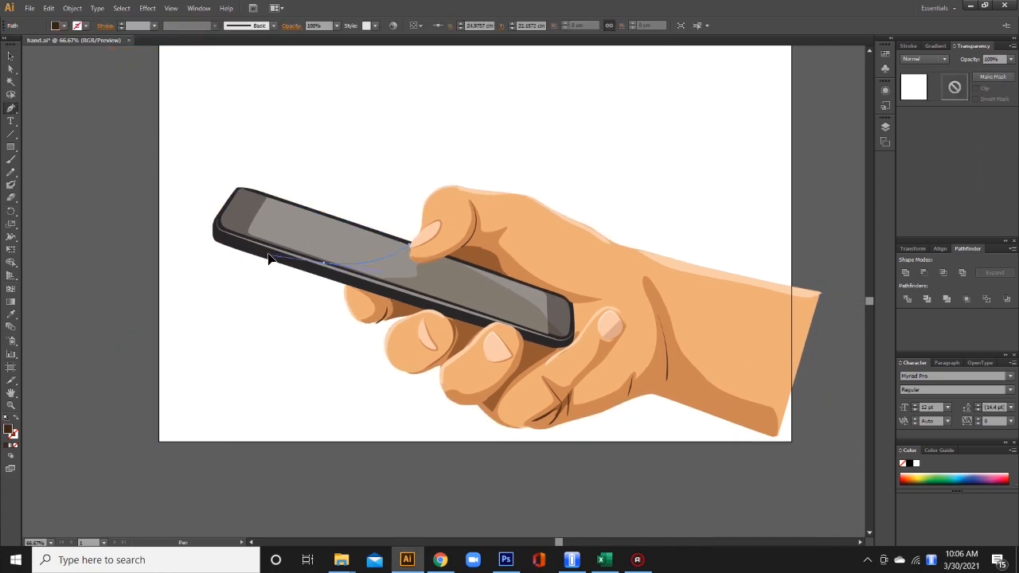
pyautogui.moveTo(231, 237); pyautogui.dragTo(259, 197)
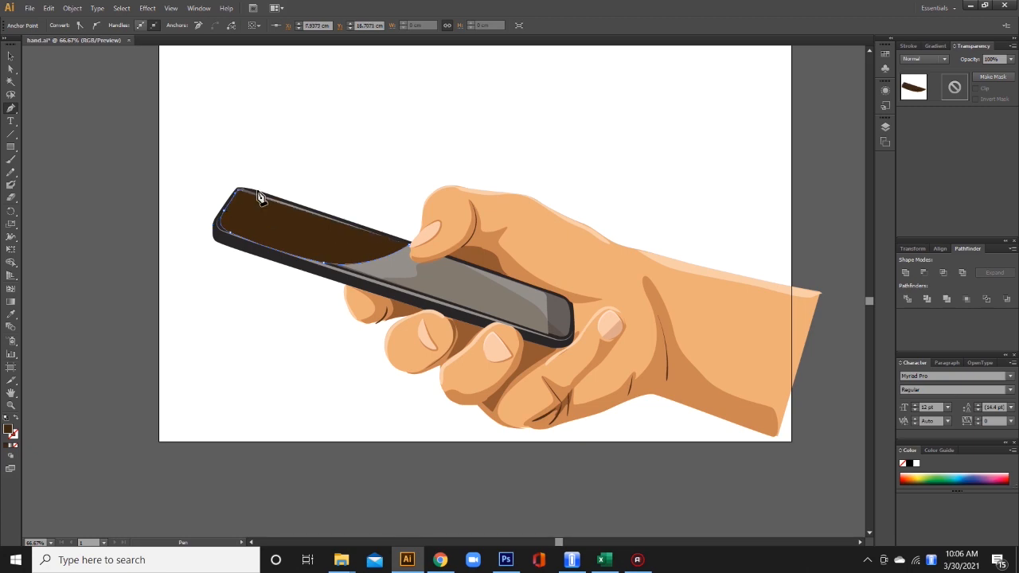
pyautogui.click(415, 240)
# Step: Fill the new phone reflection shape with white, set its opacity to 30%, and deselect it
pyautogui.doubleClick(9, 429)
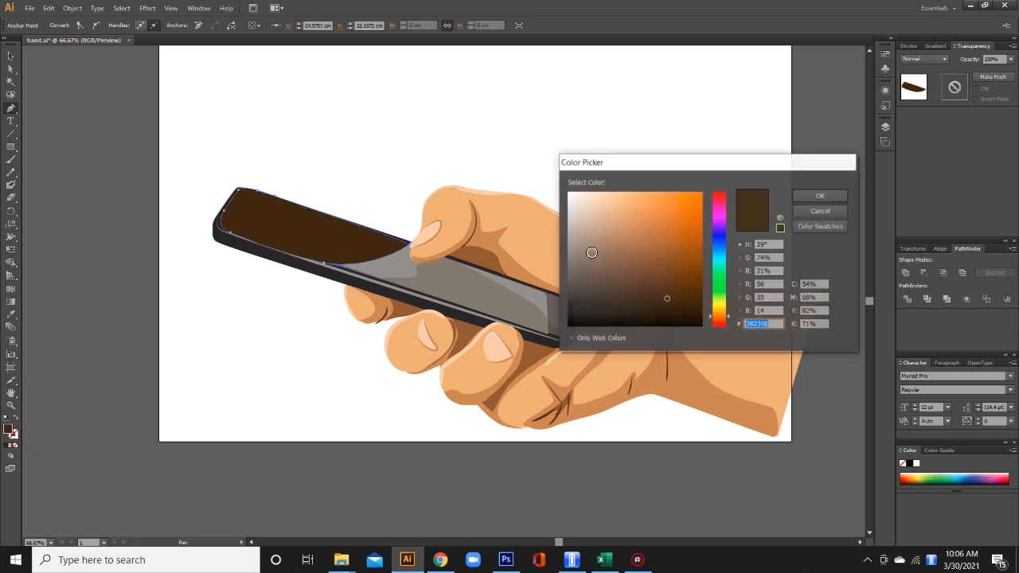
pyautogui.moveTo(592, 252); pyautogui.dragTo(557, 185)
pyautogui.click(828, 196)
pyautogui.click(1011, 59)
pyautogui.click(993, 107)
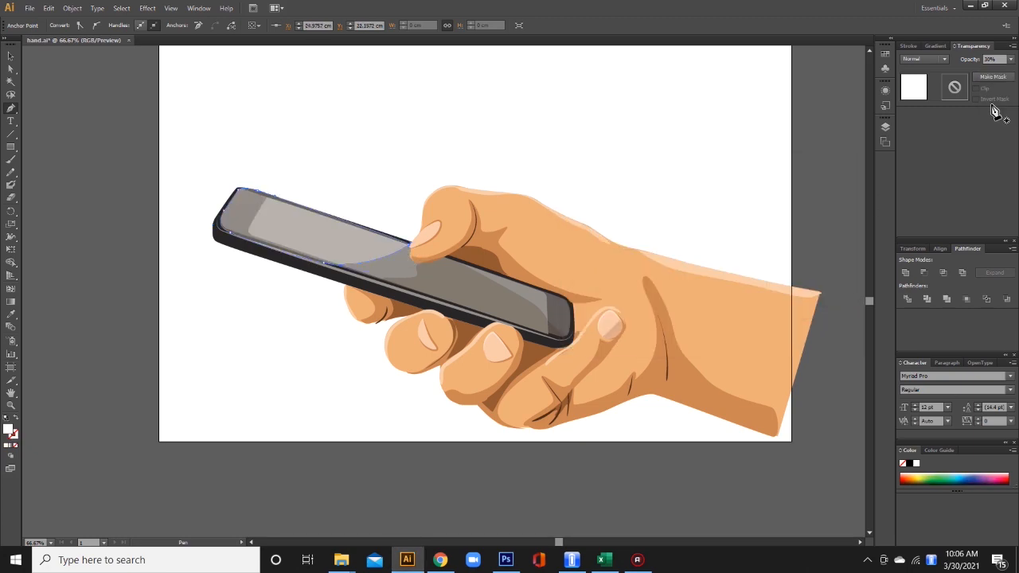
pyautogui.press('v')
pyautogui.click(818, 191)
# Step: Adjust the upper anchor point of the dark brown shadow between the thumb and the phone with the Direct Selection tool
pyautogui.moveTo(714, 199); pyautogui.dragTo(621, 234)
pyautogui.press('a')
pyautogui.click(398, 284)
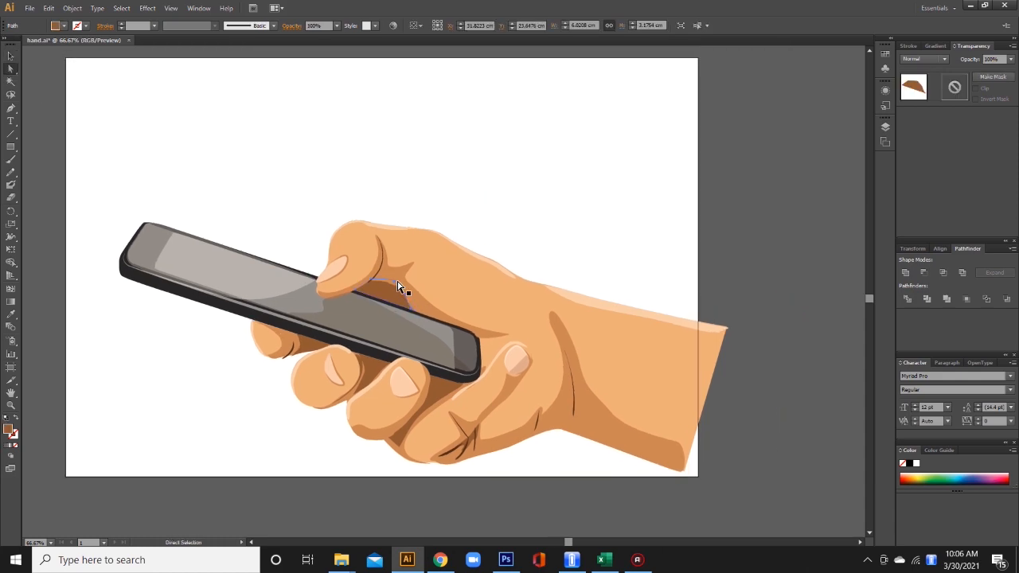
pyautogui.click(391, 281)
pyautogui.click(388, 299)
pyautogui.click(391, 281)
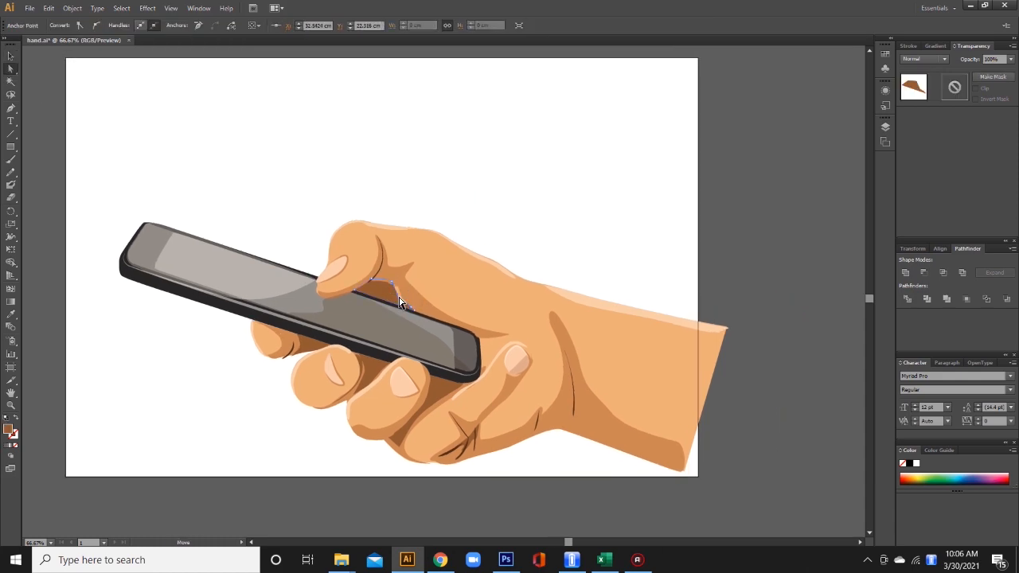
pyautogui.click(721, 244)
pyautogui.hscroll(-1, 632, 278)
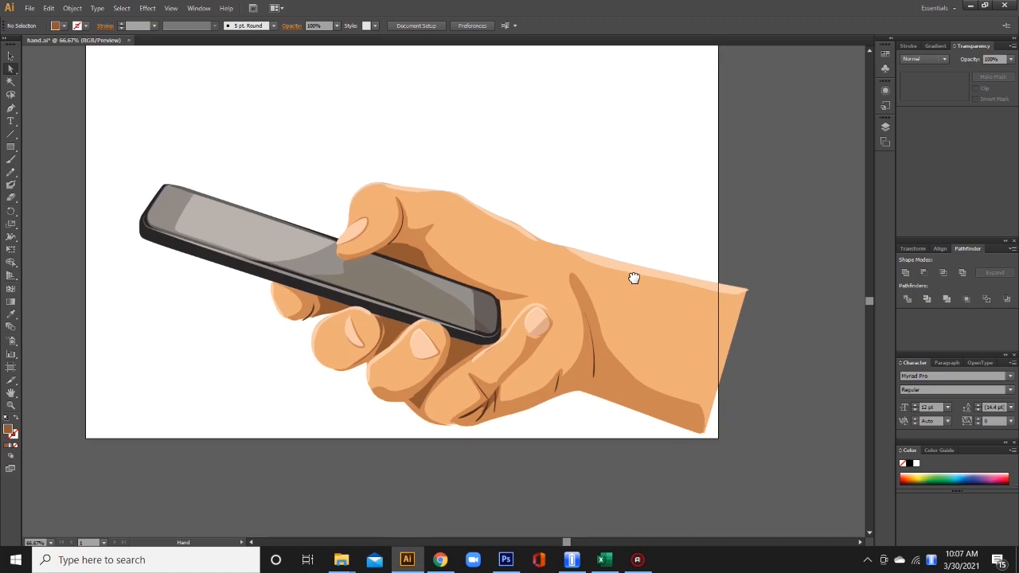
pyautogui.scroll(-2, 632, 277)
pyautogui.press('v')
pyautogui.hotkey('ctrl', '-')
pyautogui.hotkey('ctrl', '-')
pyautogui.moveTo(423, 291); pyautogui.dragTo(362, 336)
pyautogui.click(382, 308)
pyautogui.hotkey('ctrl', 'z')
# Step: Move all the artwork beside the artboard, and bring only the hand and phone back, leaving the hidden photo outside
pyautogui.moveTo(169, 189); pyautogui.dragTo(511, 424)
pyautogui.moveTo(423, 362); pyautogui.dragTo(788, 369)
pyautogui.moveTo(579, 187); pyautogui.dragTo(802, 422)
pyautogui.moveTo(729, 333); pyautogui.dragTo(355, 296)
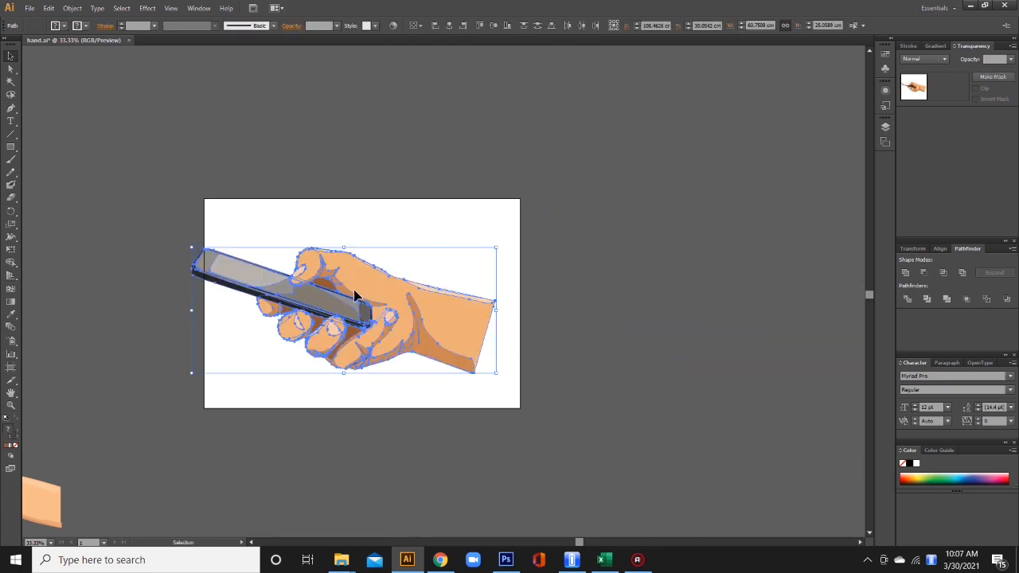
# Step: Scale the hand and phone artwork down proportionally to about 47 cm wide
pyautogui.moveTo(498, 249); pyautogui.dragTo(430, 277)
pyautogui.click(159, 207)
pyautogui.hotkey('ctrl', 'z')
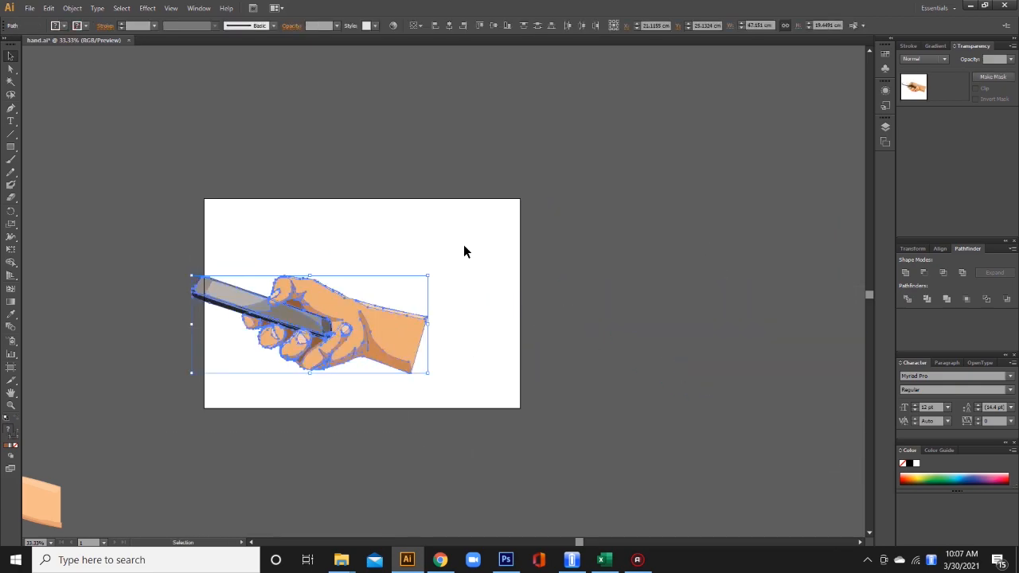
# Step: Rotate the whole hand and phone artwork clockwise so the phone stands steeply, and place it at the artboard's lower-right corner
pyautogui.click(139, 172)
pyautogui.moveTo(139, 172); pyautogui.dragTo(474, 379)
pyautogui.moveTo(432, 272); pyautogui.dragTo(464, 369)
pyautogui.moveTo(364, 369); pyautogui.dragTo(479, 383)
# Step: Move the hidden reference photo farther away from the artboard and deselect it
pyautogui.click(626, 412)
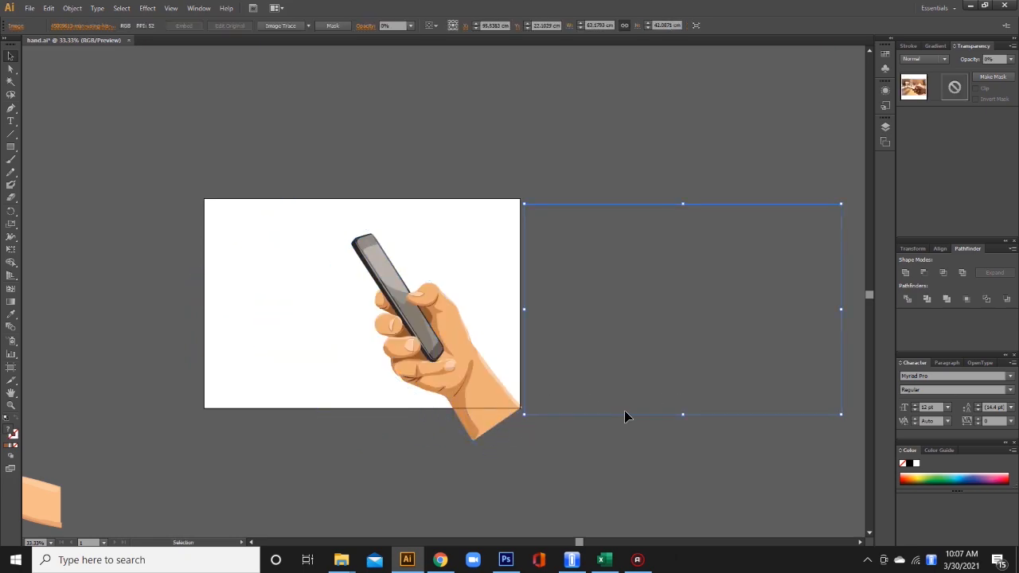
pyautogui.moveTo(625, 412); pyautogui.dragTo(762, 413)
pyautogui.click(649, 469)
# Step: Select the whole hand and phone artwork and shift it slightly upward on the artboard
pyautogui.hotkey('ctrl', '+')
pyautogui.hotkey('ctrl', '+')
pyautogui.moveTo(549, 386); pyautogui.dragTo(544, 323)
pyautogui.click(331, 195)
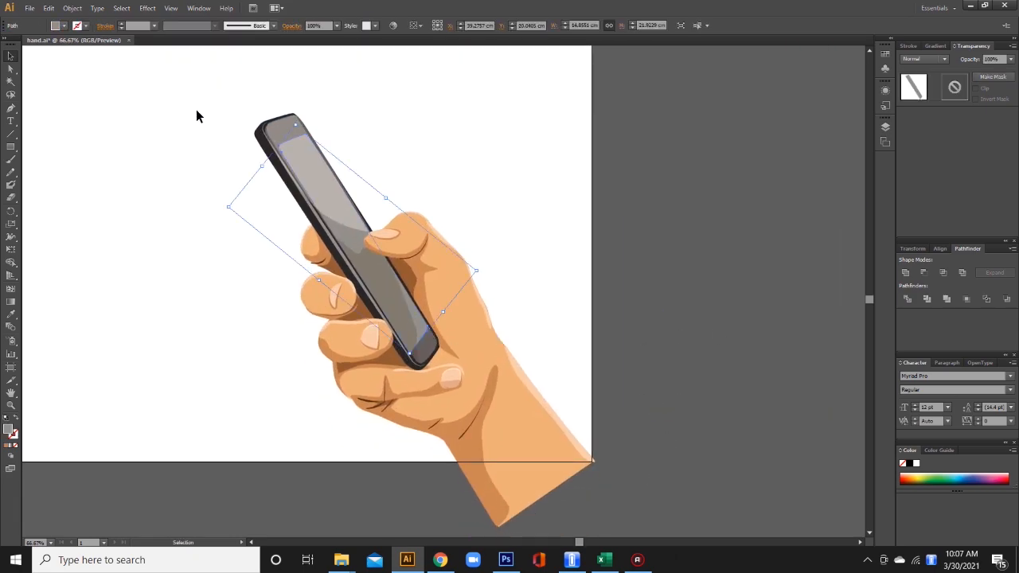
pyautogui.moveTo(206, 91); pyautogui.dragTo(617, 526)
pyautogui.moveTo(474, 432); pyautogui.dragTo(471, 393)
# Step: Move the forearm's end anchor points with the Direct Selection tool so the arm finishes at the artboard's edges
pyautogui.moveTo(505, 415); pyautogui.dragTo(586, 500)
pyautogui.click(10, 71)
pyautogui.hotkey('ctrl', 'z')
pyautogui.click(580, 465)
pyautogui.moveTo(490, 525); pyautogui.dragTo(472, 500)
pyautogui.click(493, 515)
pyautogui.click(587, 508)
pyautogui.press('v')
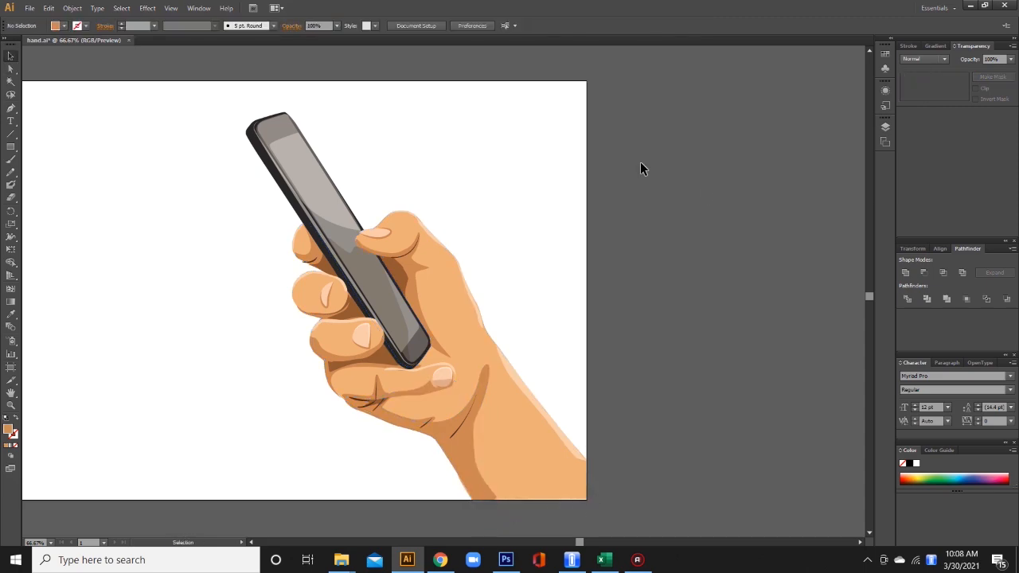
# Step: Draw a highlight along the thumbnail's upper edge and copy the phone's translucent white reflection fill onto it
pyautogui.hotkey('ctrl', '=')
pyautogui.press('p')
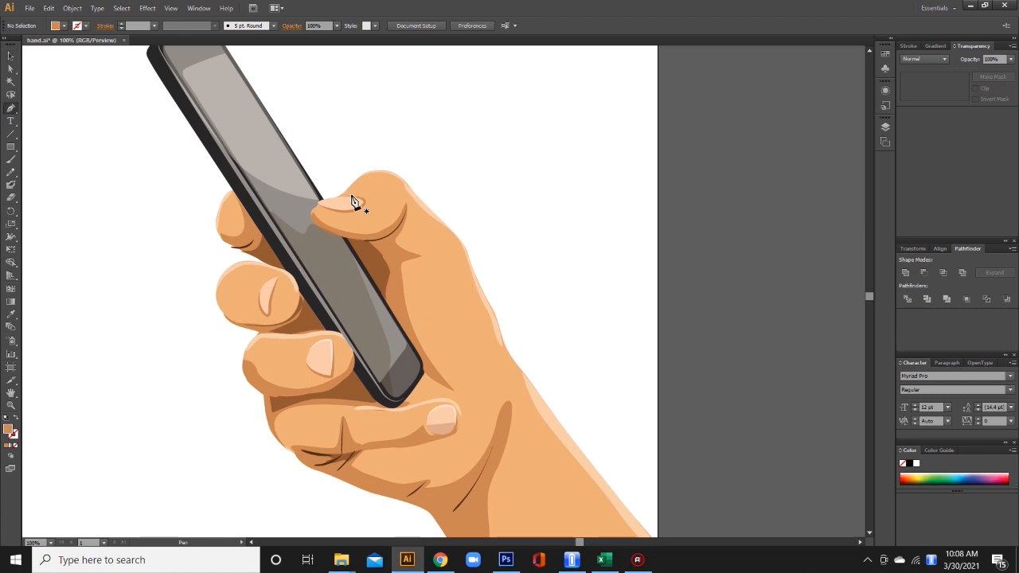
pyautogui.click(351, 198)
pyautogui.click(318, 207)
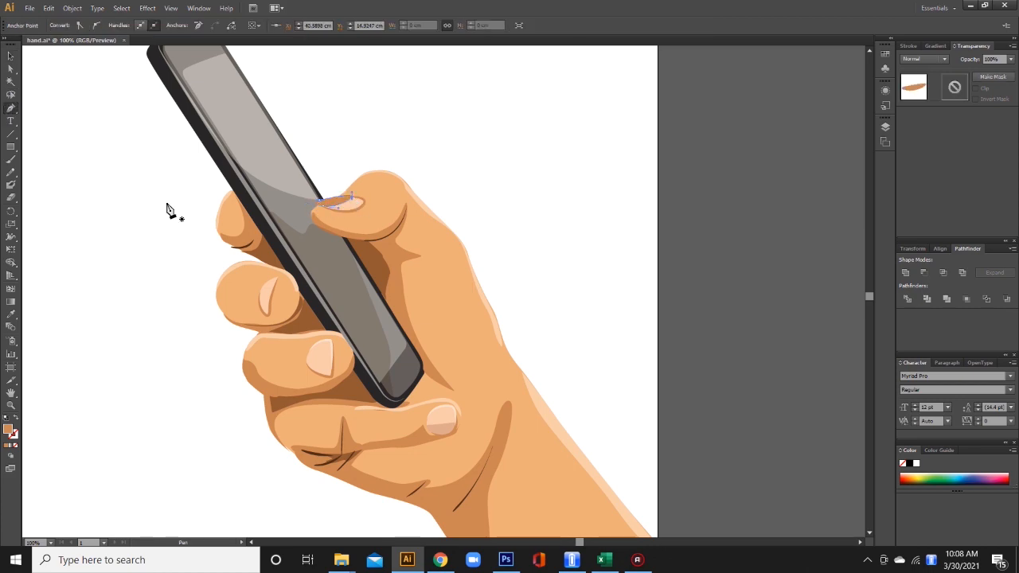
pyautogui.click(11, 313)
pyautogui.click(246, 117)
pyautogui.click(10, 57)
pyautogui.click(659, 195)
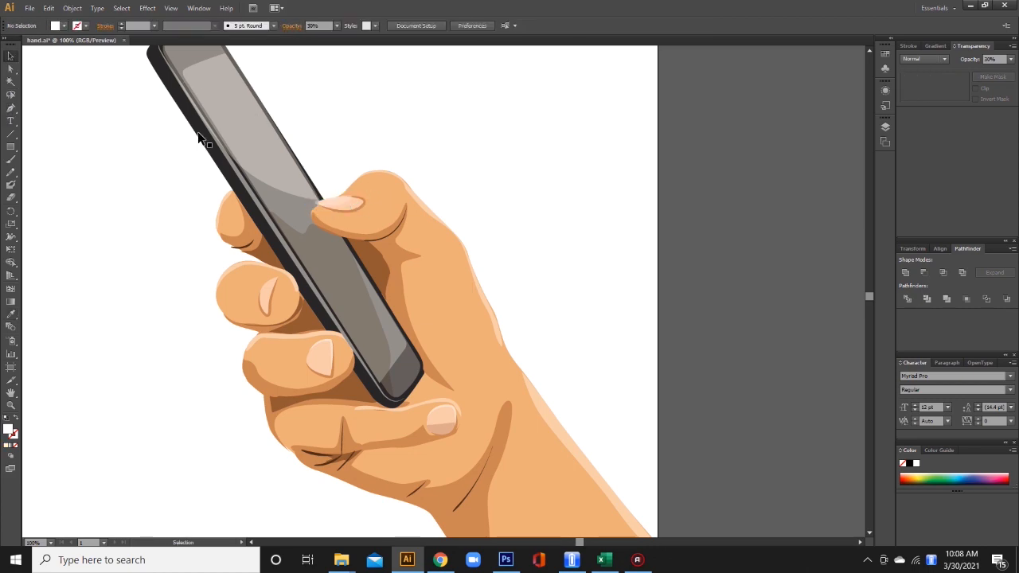
# Step: Draw a highlight on the upper part of the narrow fingernail and give it the same translucent white fill
pyautogui.click(12, 110)
pyautogui.click(263, 288)
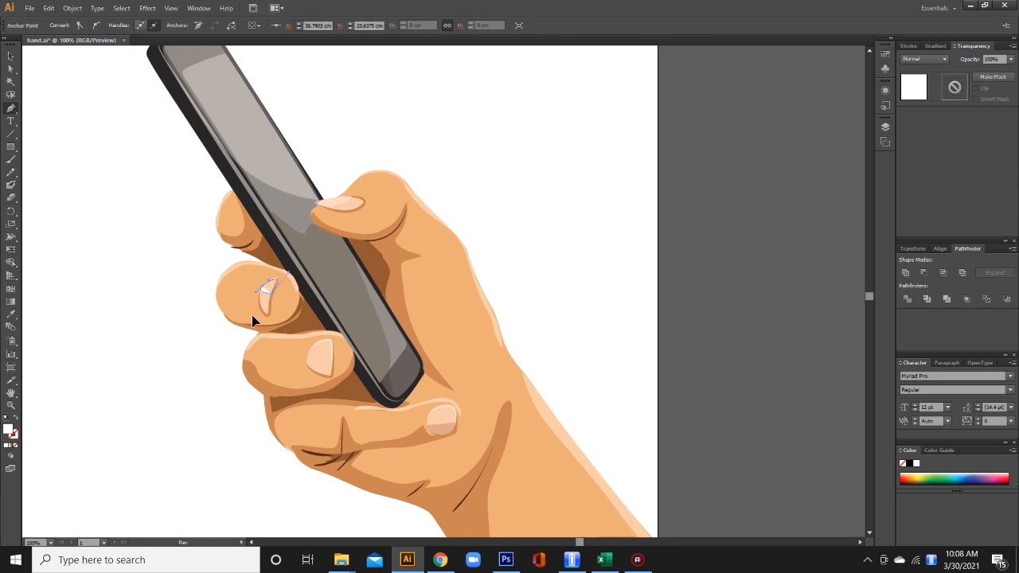
pyautogui.click(262, 288)
pyautogui.click(10, 314)
# Step: Draw a rounded highlight on the nail of the second-lowest finger and sample the thumbnail highlight's fill for it
pyautogui.click(8, 108)
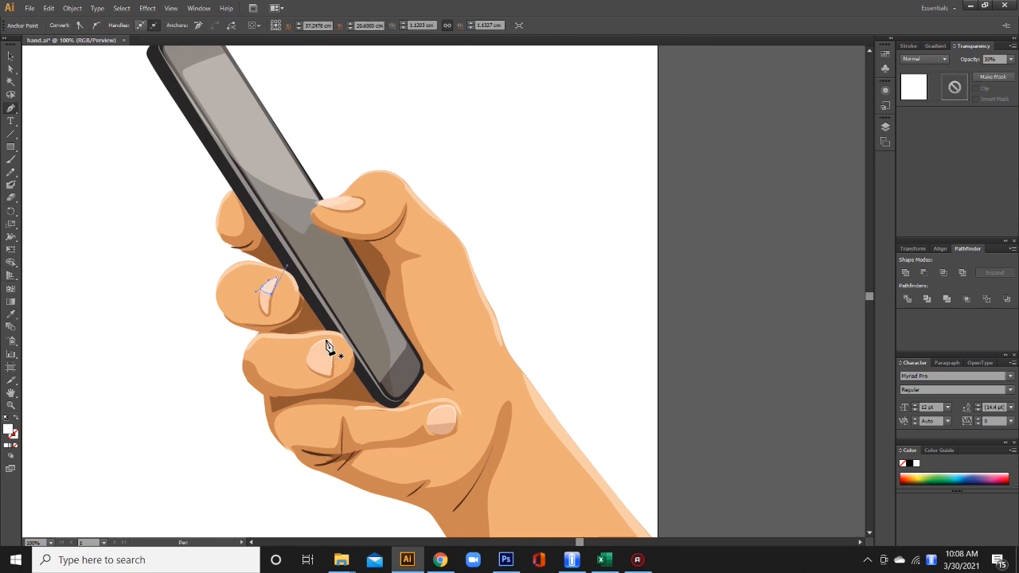
pyautogui.click(325, 342)
pyautogui.moveTo(306, 356); pyautogui.dragTo(306, 369)
pyautogui.moveTo(332, 355); pyautogui.dragTo(332, 343)
pyautogui.moveTo(326, 342); pyautogui.dragTo(317, 340)
pyautogui.click(11, 314)
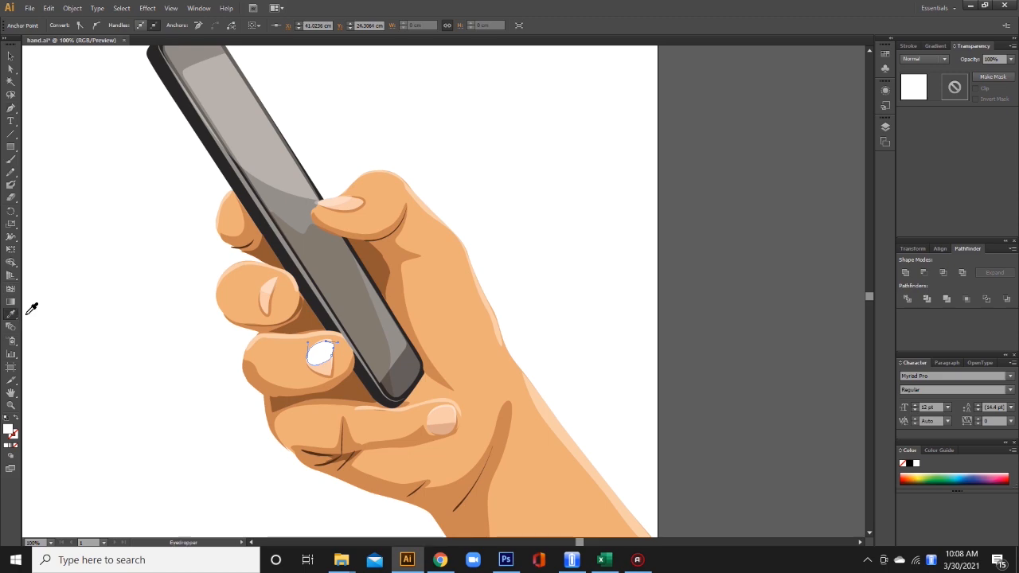
pyautogui.click(342, 203)
# Step: Draw a highlight on the lowest finger's nail, apply the same translucent white fill, and deselect it
pyautogui.click(11, 107)
pyautogui.click(451, 412)
pyautogui.moveTo(428, 422); pyautogui.dragTo(454, 419)
pyautogui.press('i')
pyautogui.click(11, 56)
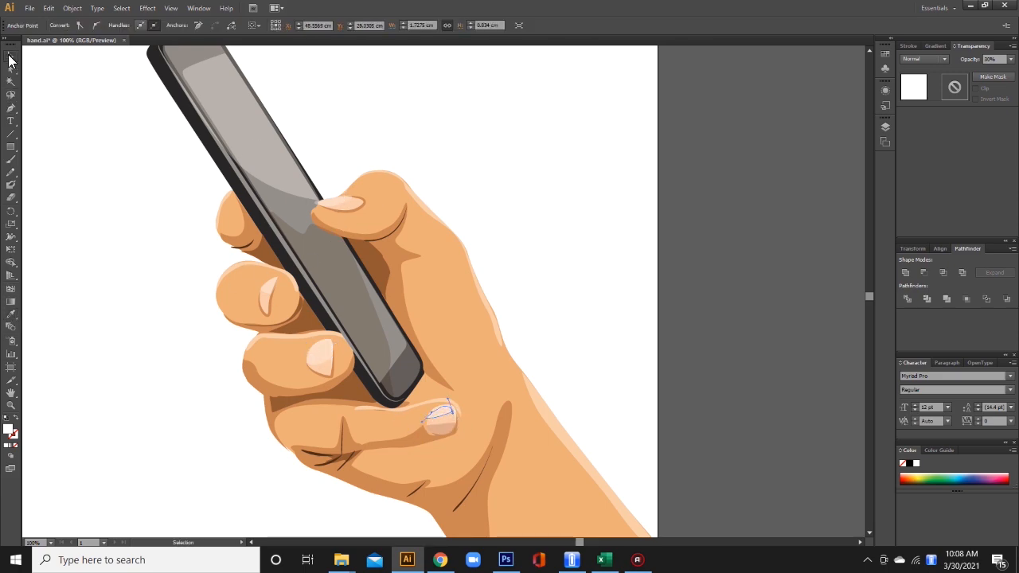
pyautogui.click(697, 300)
pyautogui.scroll(-1, 697, 304)
pyautogui.hotkey('ctrl', '-')
pyautogui.hotkey('ctrl', '-')
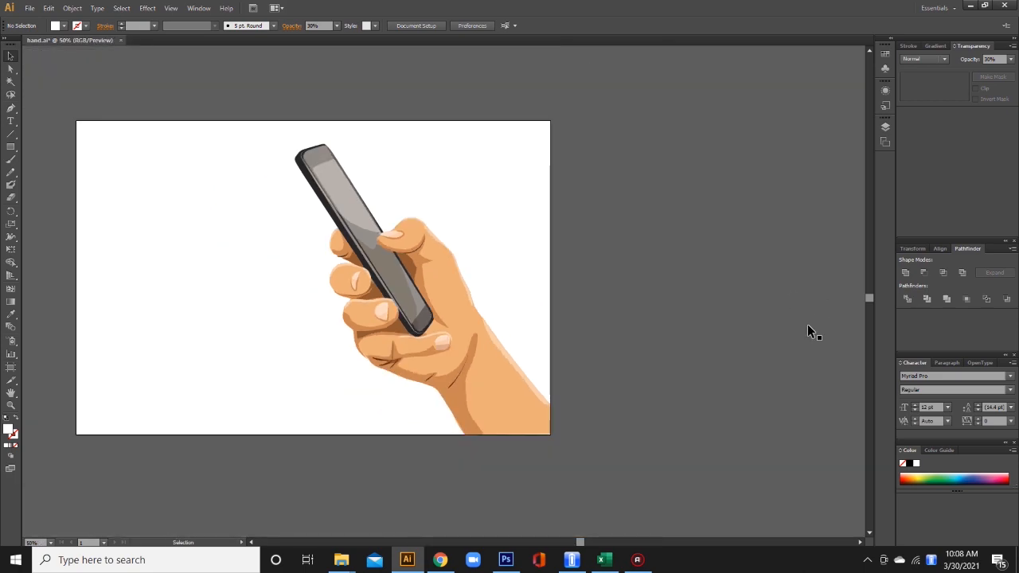
# Step: Draw a shadow shape along the underside of the palm and wrist, filled with the dark brown sampled from the existing shadow
pyautogui.click(374, 368)
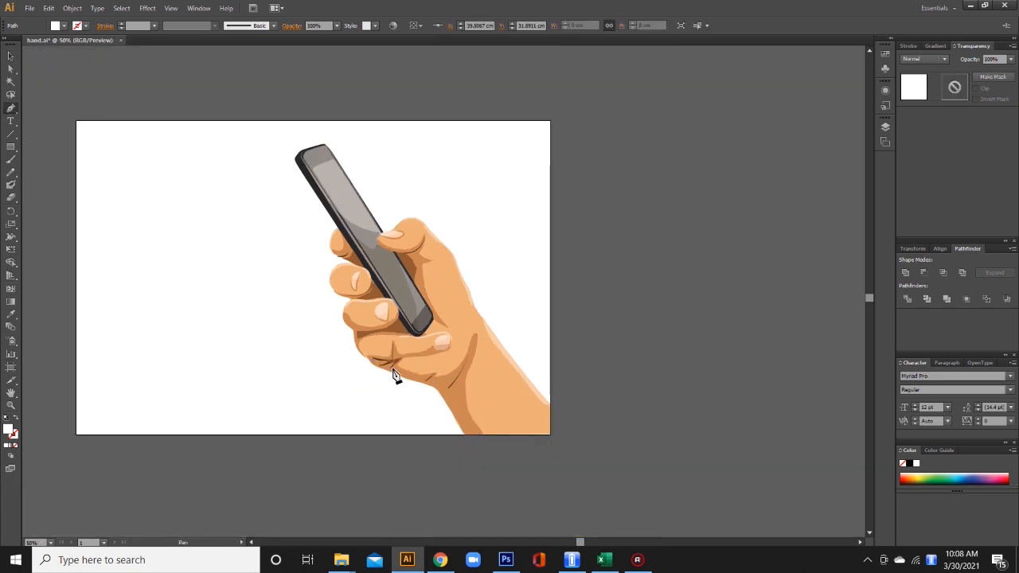
pyautogui.click(434, 388)
pyautogui.moveTo(450, 393); pyautogui.dragTo(450, 395)
pyautogui.moveTo(465, 434); pyautogui.dragTo(459, 423)
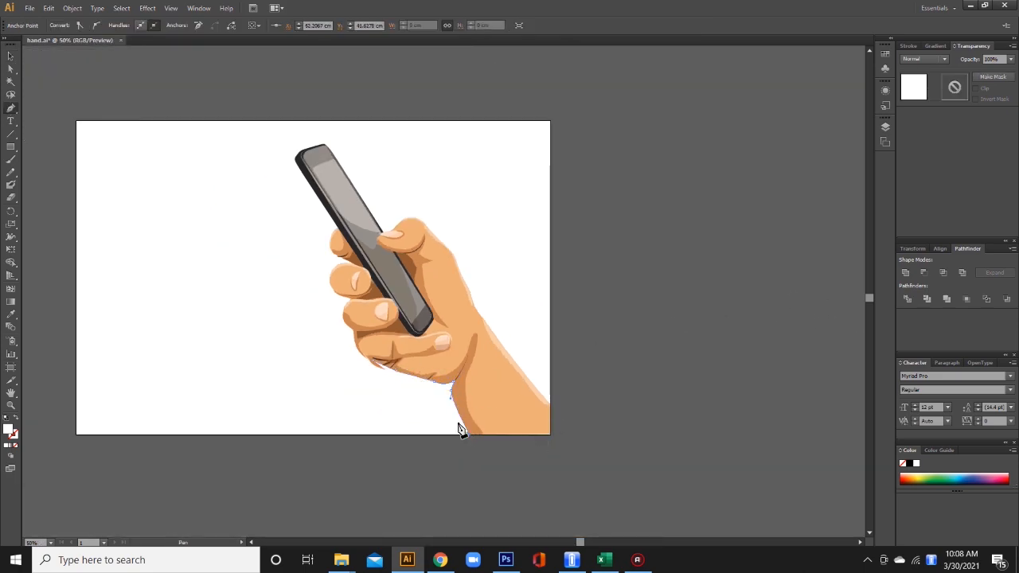
pyautogui.moveTo(432, 388); pyautogui.dragTo(373, 348)
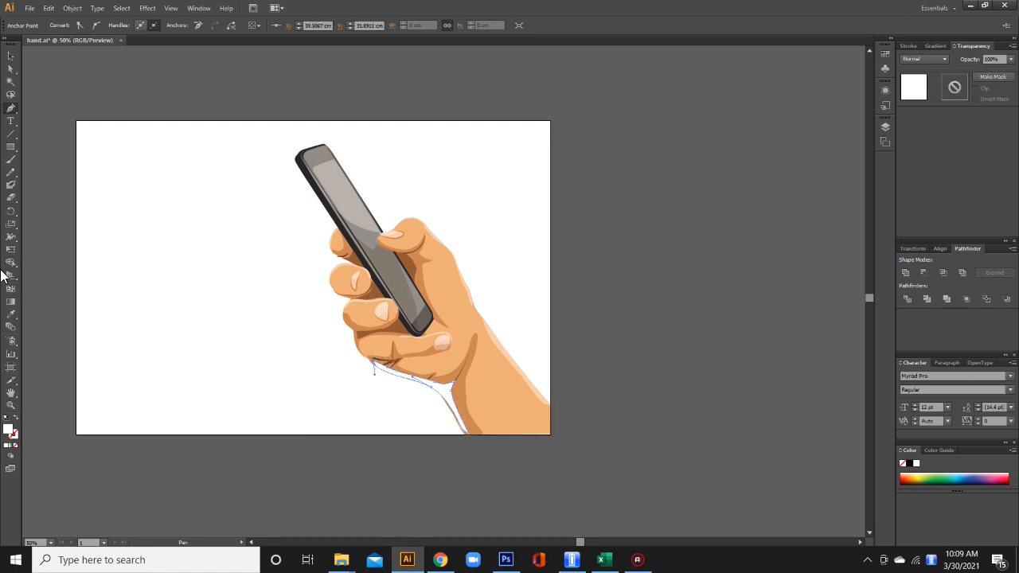
pyautogui.click(10, 314)
pyautogui.click(408, 270)
# Step: Send the base hand shape and the lighter palm and wrist shadow to the back, and deselect them
pyautogui.click(10, 56)
pyautogui.click(489, 396)
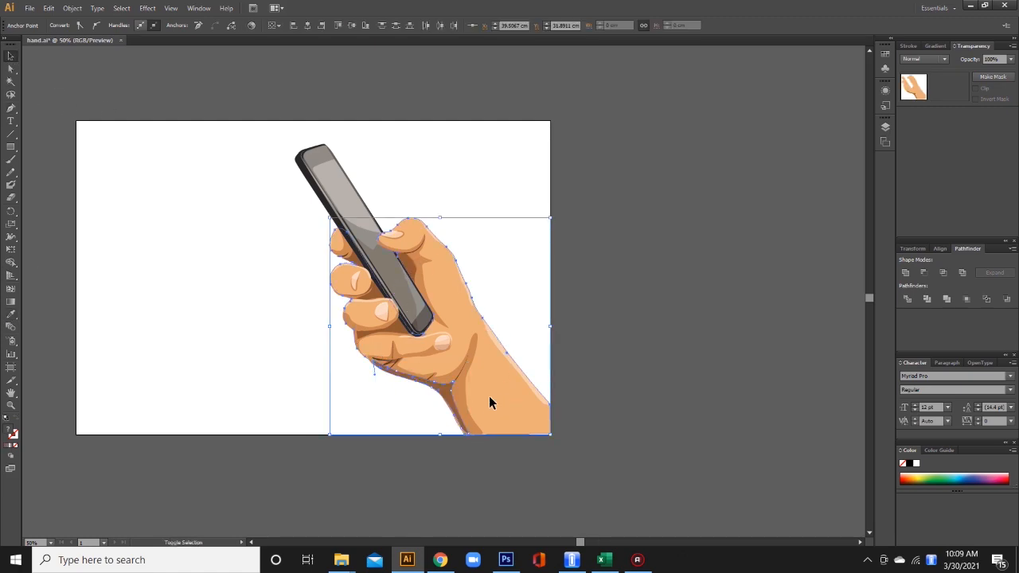
pyautogui.keyDown('shift'); pyautogui.click(455, 386); pyautogui.keyUp('shift')
pyautogui.rightClick(460, 393)
pyautogui.moveTo(510, 377)
pyautogui.click(659, 412)
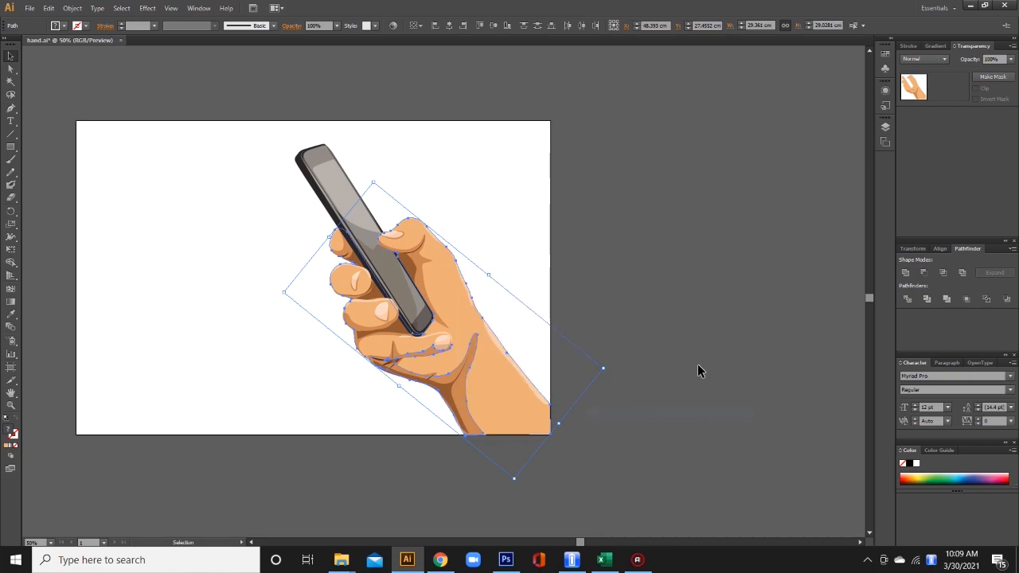
pyautogui.click(697, 365)
# Step: Bring the dark crease lines on the lower palm, wrist and lowest finger to the front, and deselect them
pyautogui.click(443, 393)
pyautogui.click(430, 379)
pyautogui.hotkey('ctrl', '+')
pyautogui.hotkey('ctrl', '+')
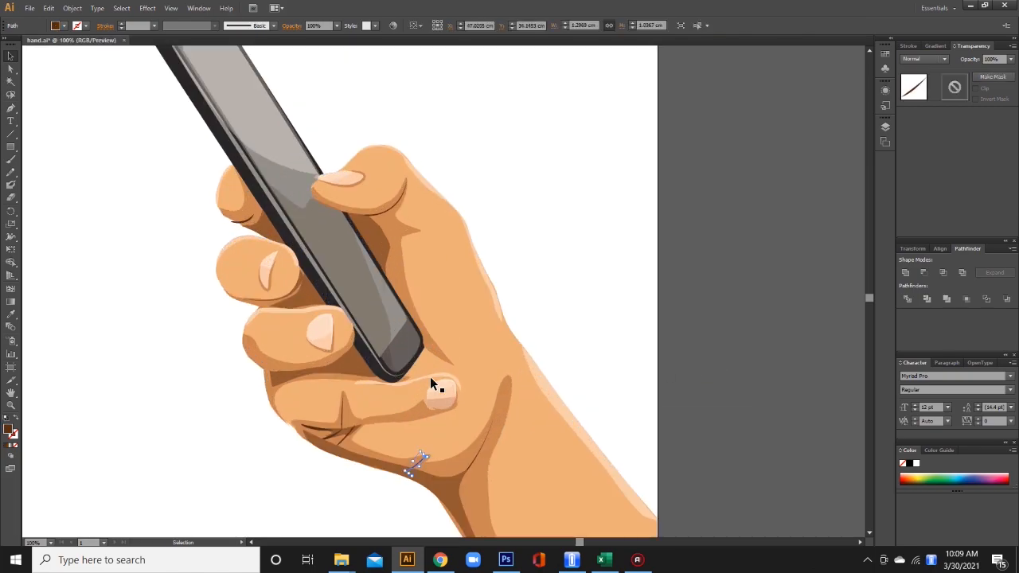
pyautogui.keyDown('shift'); pyautogui.click(476, 451); pyautogui.keyUp('shift')
pyautogui.keyDown('shift'); pyautogui.click(340, 438); pyautogui.keyUp('shift')
pyautogui.keyDown('shift'); pyautogui.click(326, 436); pyautogui.keyUp('shift')
pyautogui.rightClick(327, 437)
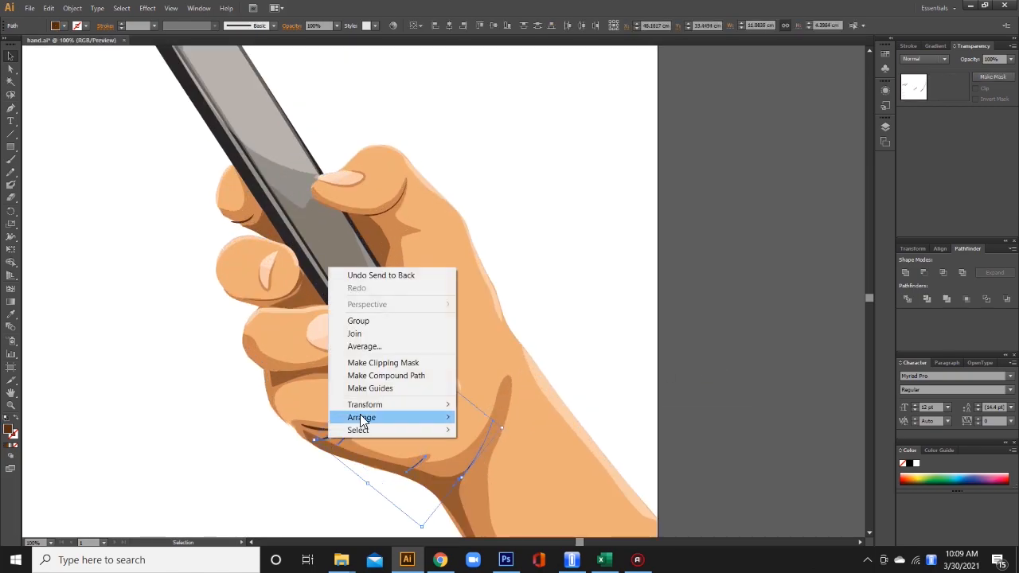
pyautogui.moveTo(374, 419)
pyautogui.click(495, 419)
pyautogui.click(784, 396)
# Step: Adjust the anchor points on the dark shadow's outer edge where the palm meets the wrist, and deselect the shape
pyautogui.moveTo(537, 504); pyautogui.dragTo(483, 388)
pyautogui.click(9, 70)
pyautogui.moveTo(426, 449); pyautogui.dragTo(441, 465)
pyautogui.hotkey('ctrl', 'z')
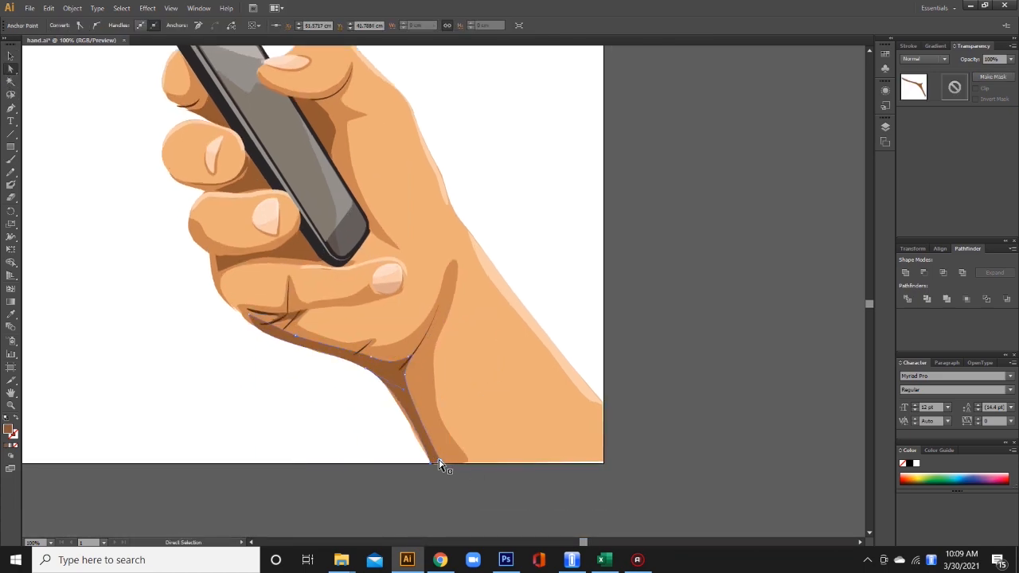
pyautogui.click(396, 396)
pyautogui.click(367, 368)
pyautogui.moveTo(369, 367); pyautogui.dragTo(393, 383)
pyautogui.click(629, 229)
# Step: Reshape the dark shadow's outer curve along the underside of the palm to follow the hand's outline
pyautogui.click(367, 355)
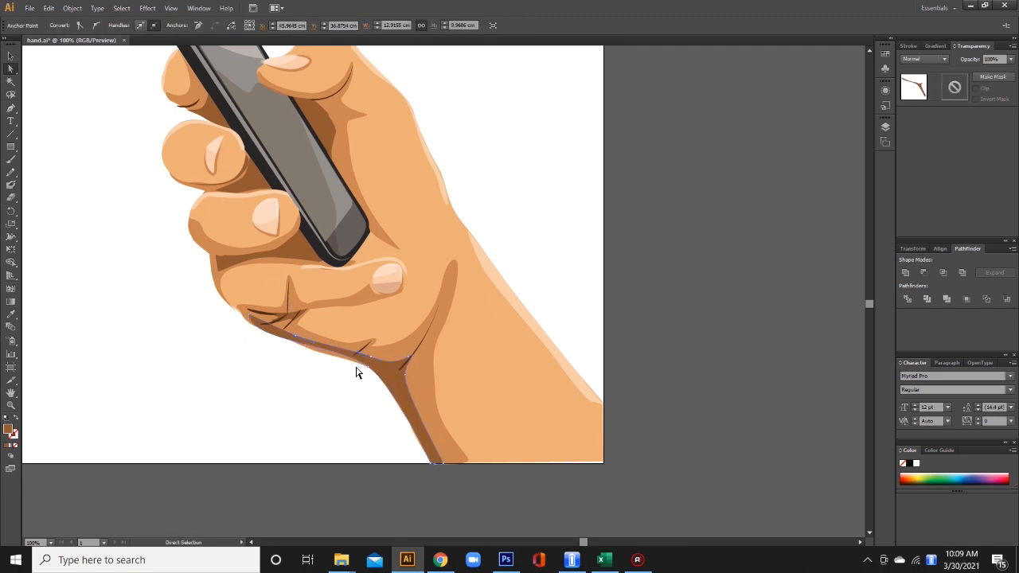
pyautogui.click(367, 366)
pyautogui.moveTo(322, 347); pyautogui.dragTo(326, 351)
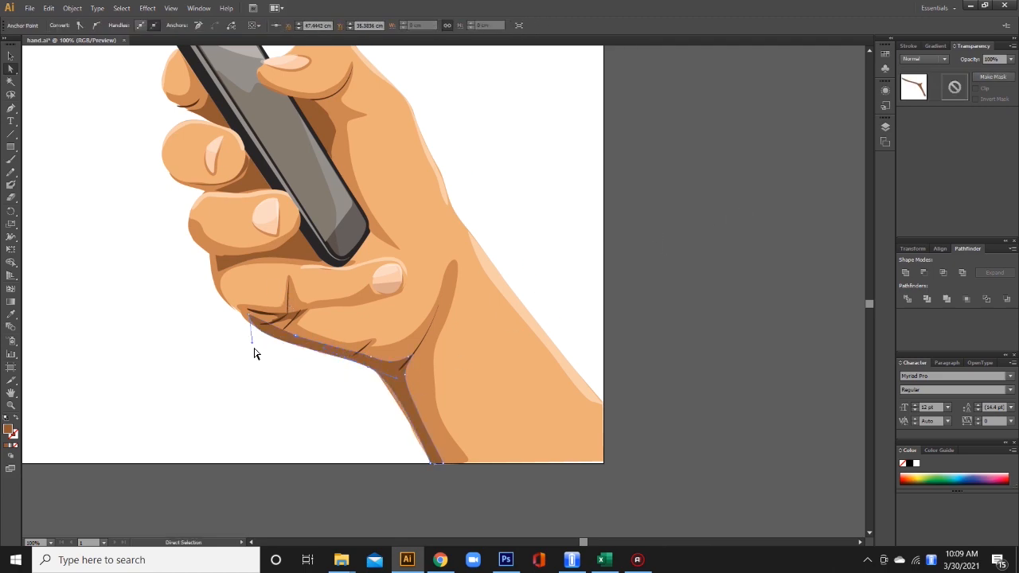
pyautogui.click(255, 341)
pyautogui.hotkey('ctrl', '-')
pyautogui.hotkey('ctrl', '-')
pyautogui.hotkey('ctrl', '-')
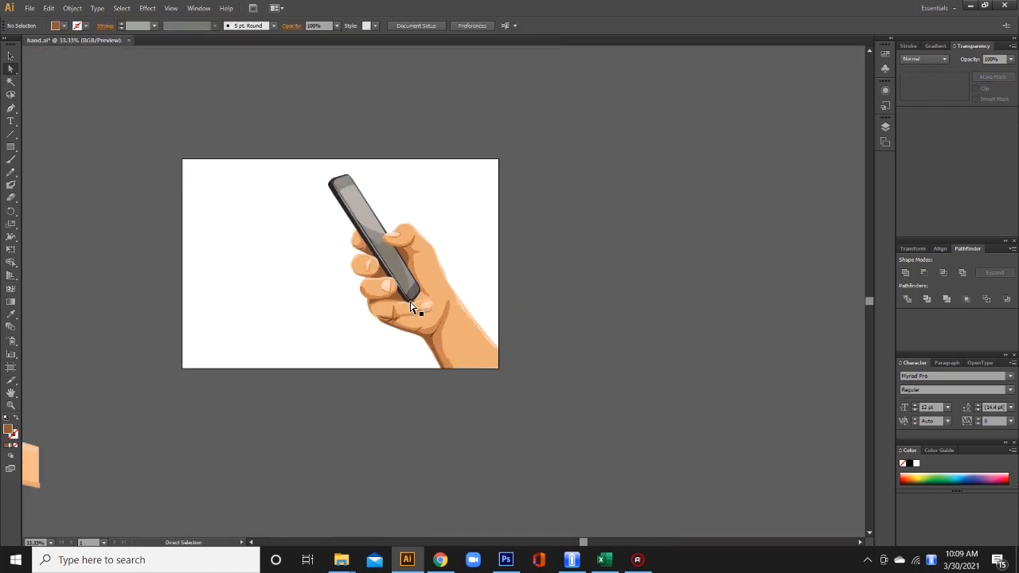
pyautogui.click(29, 10)
pyautogui.click(741, 218)
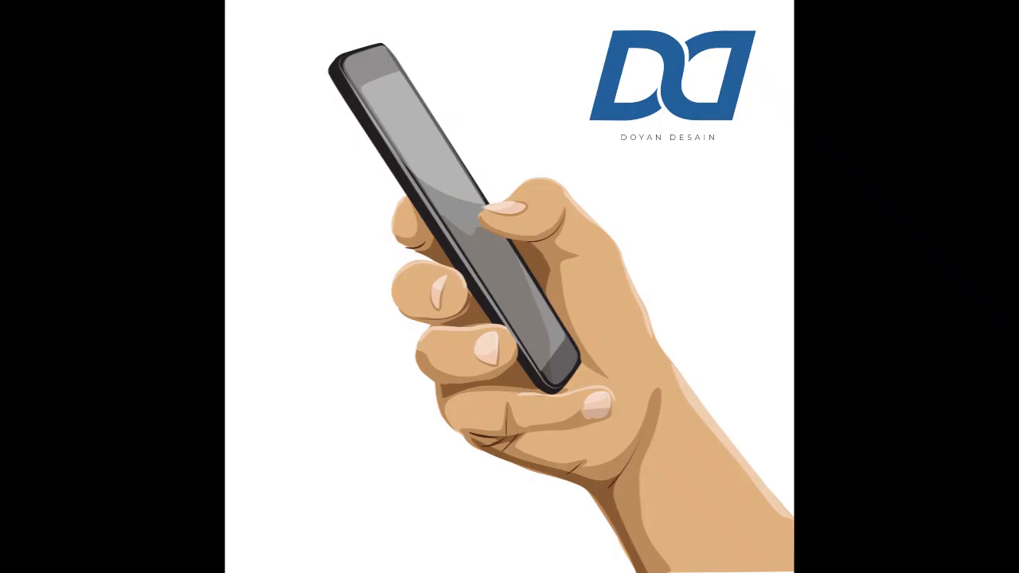